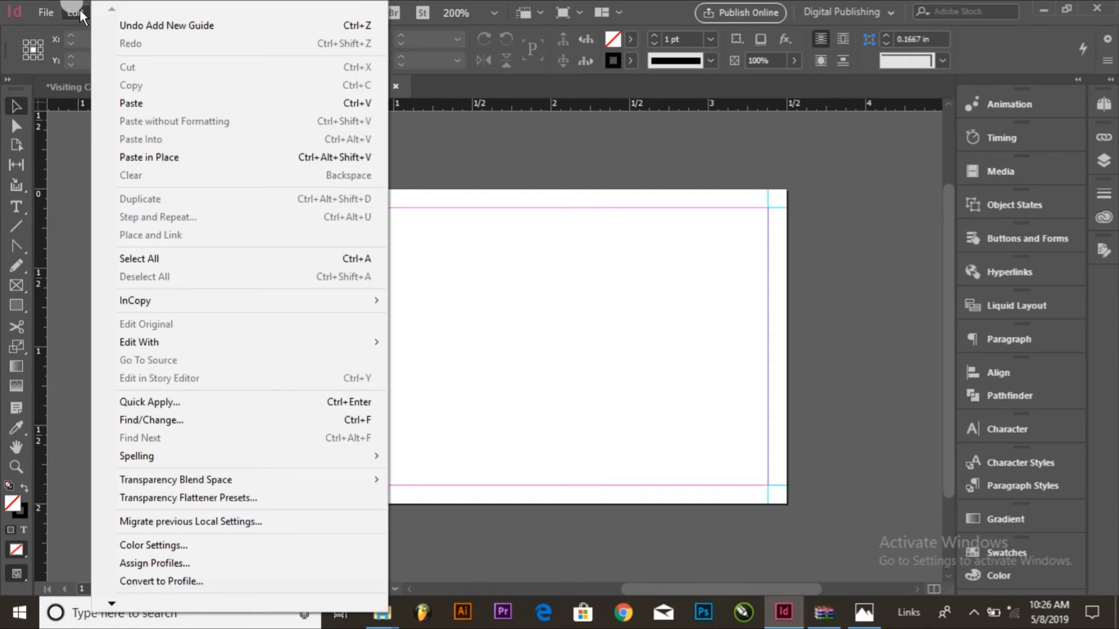
# Step: Paste the copied green card artwork and move it onto the pasteboard to the left of the blank page
pyautogui.click(118, 102)
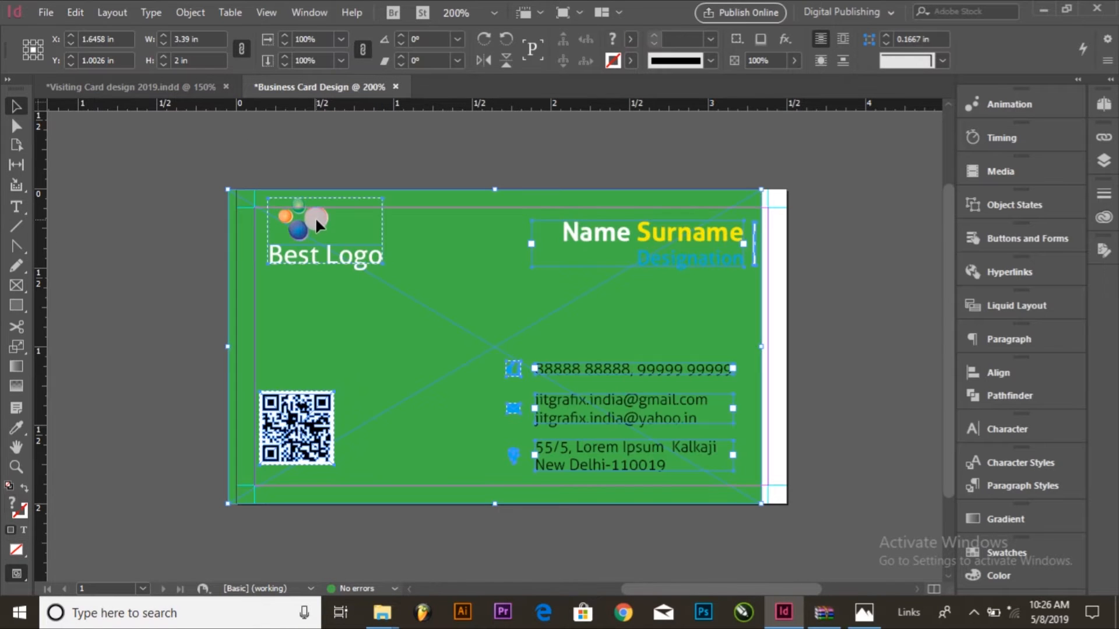
pyautogui.hotkey('ctrl', '-')
pyautogui.moveTo(452, 295); pyautogui.dragTo(138, 293)
pyautogui.moveTo(283, 315); pyautogui.dragTo(172, 308)
pyautogui.click(448, 300)
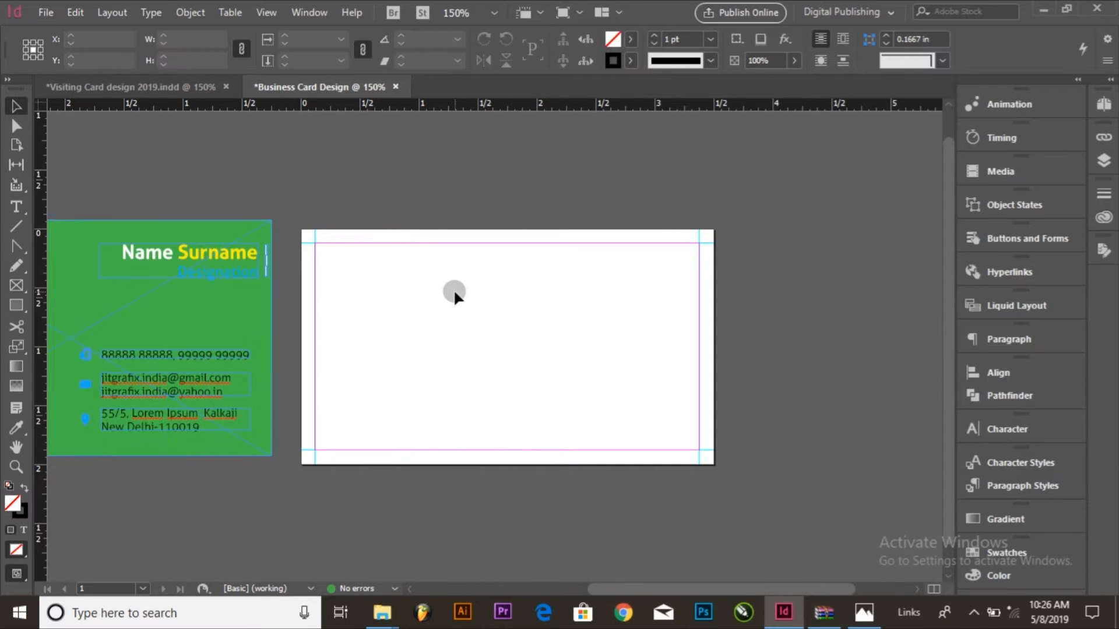
pyautogui.hotkey('ctrl', '+')
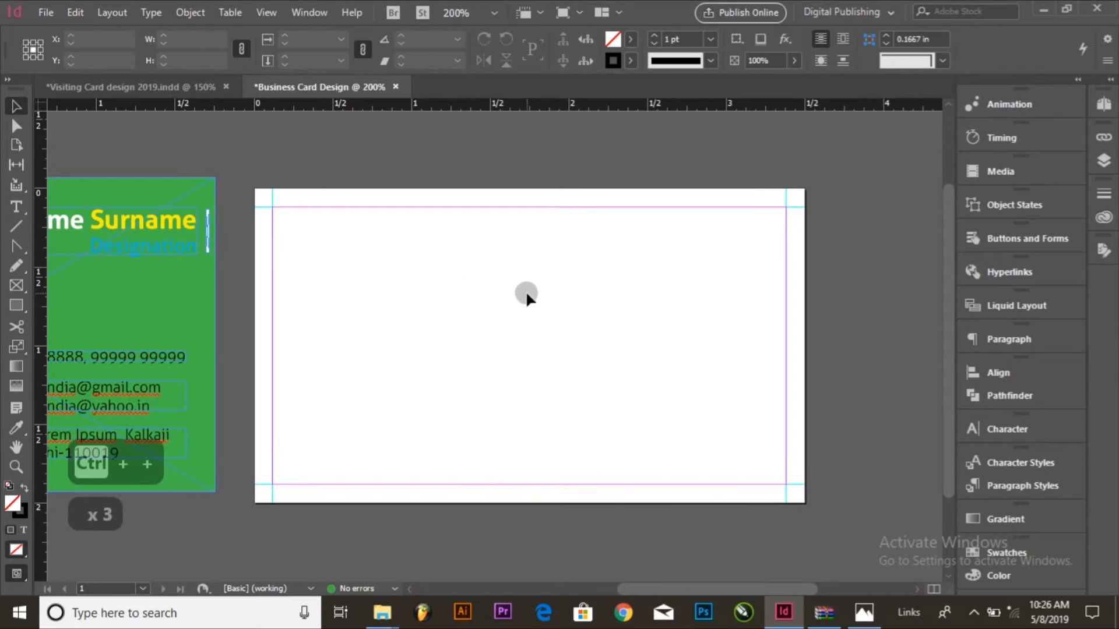
# Step: Draw a full-height rectangle about 1.47 in wide along the page's left edge, with black fill and no stroke
pyautogui.click(16, 309)
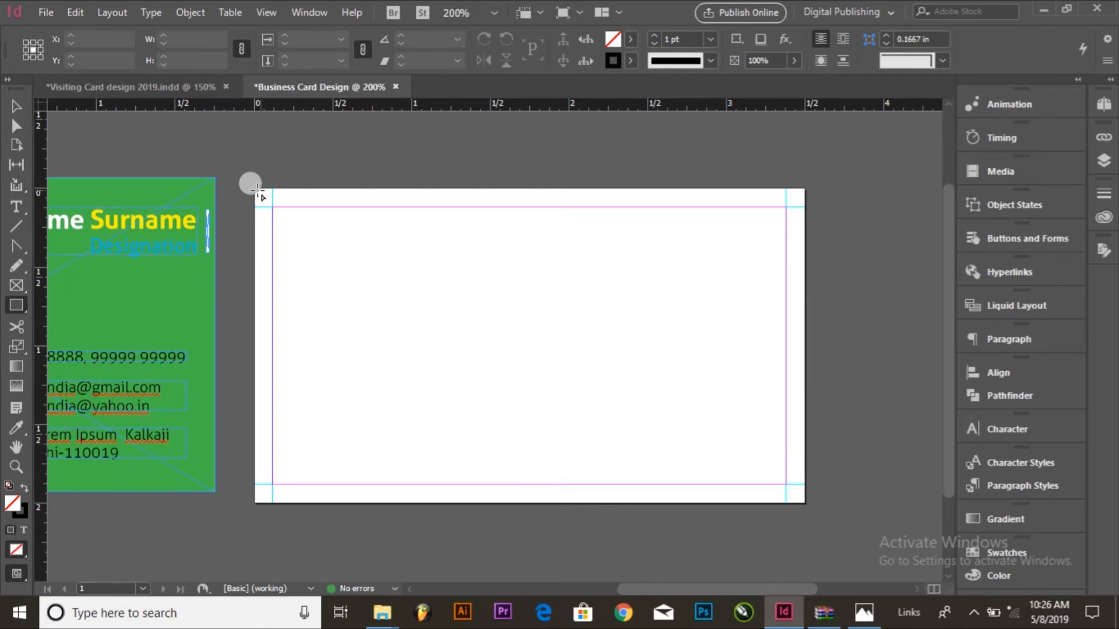
pyautogui.moveTo(256, 188); pyautogui.dragTo(485, 501)
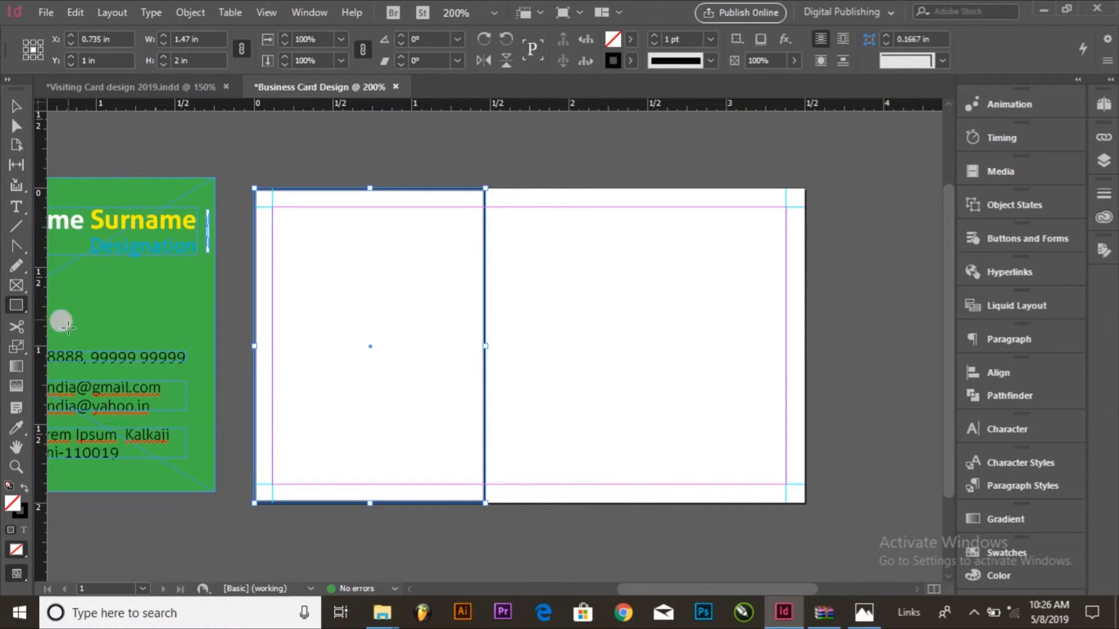
pyautogui.click(23, 490)
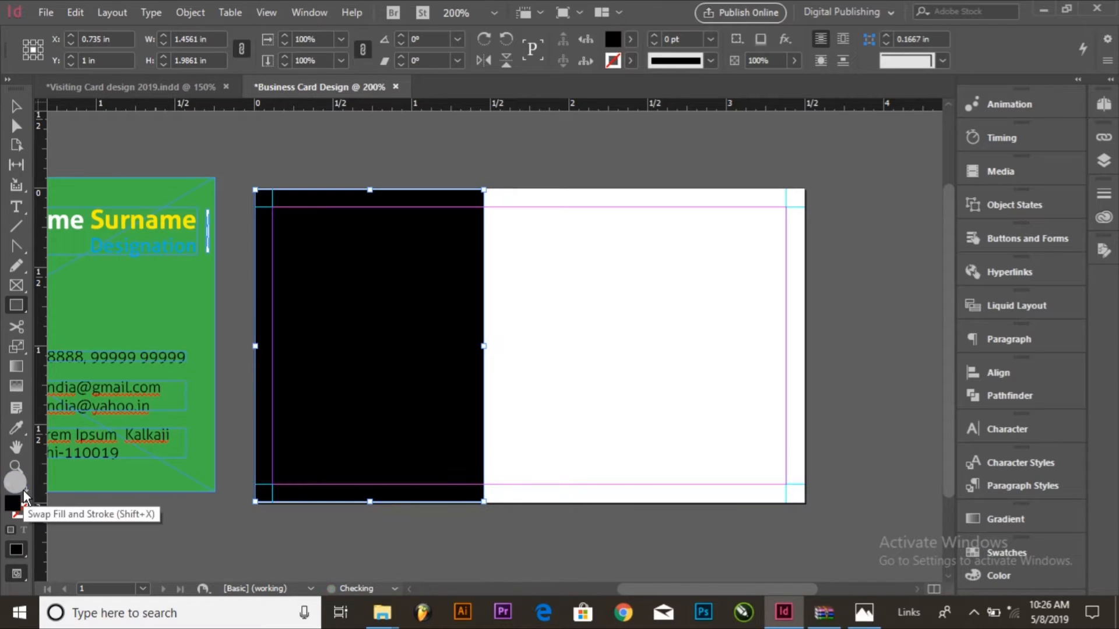
# Step: Set the black rectangle's height to 2 in
pyautogui.click(15, 106)
pyautogui.moveTo(224, 60); pyautogui.dragTo(40, 59)
pyautogui.write('2')
pyautogui.press('Return')
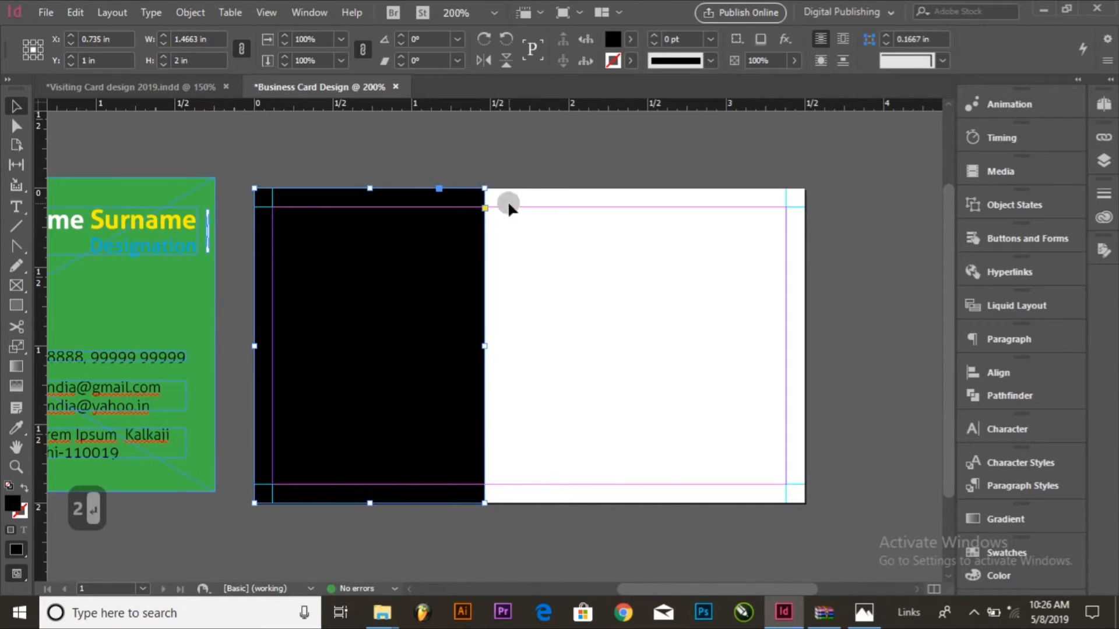
# Step: Add an anchor point midway down the black rectangle's right edge and convert it to a smooth point
pyautogui.click(581, 253)
pyautogui.click(378, 298)
pyautogui.moveTo(22, 246); pyautogui.dragTo(131, 288)
pyautogui.click(484, 337)
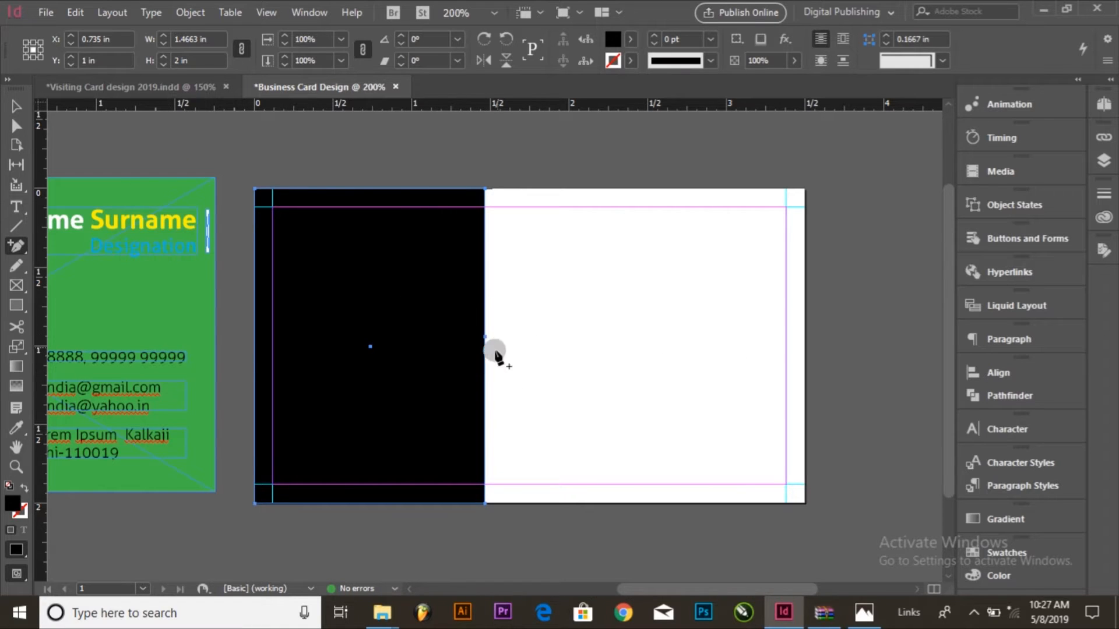
pyautogui.moveTo(24, 254); pyautogui.dragTo(78, 316)
pyautogui.moveTo(483, 337); pyautogui.dragTo(489, 259)
# Step: Move the black shape's top-right corner right to about 2.58 in and tilt the middle point's direction handle along the curve
pyautogui.click(16, 126)
pyautogui.moveTo(422, 167); pyautogui.dragTo(659, 189)
pyautogui.moveTo(521, 544); pyautogui.dragTo(462, 487)
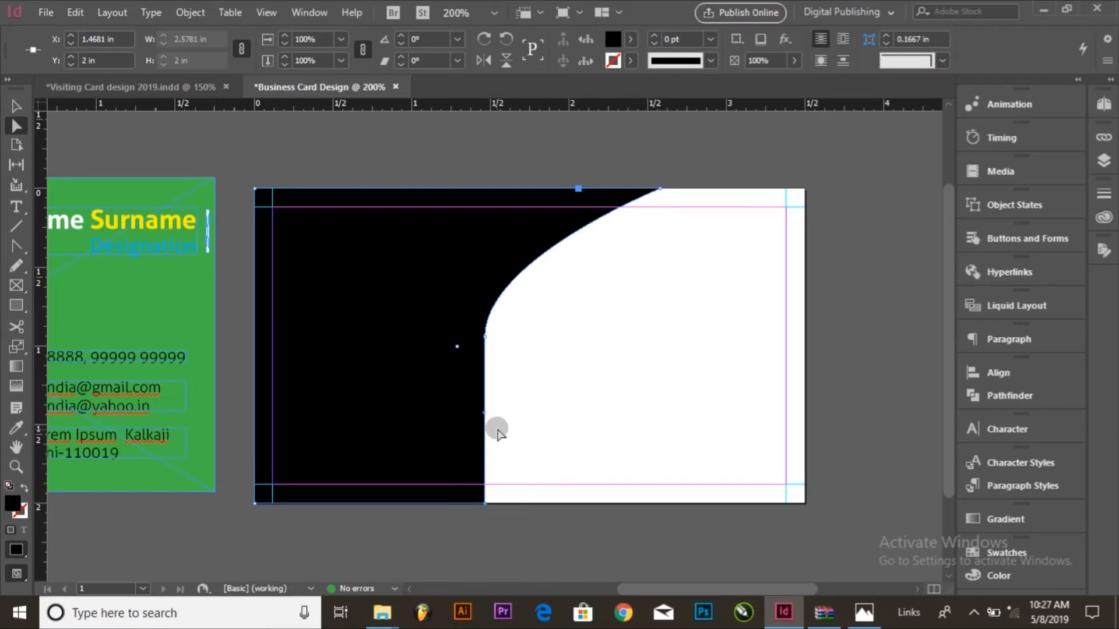
pyautogui.moveTo(487, 319); pyautogui.dragTo(539, 244)
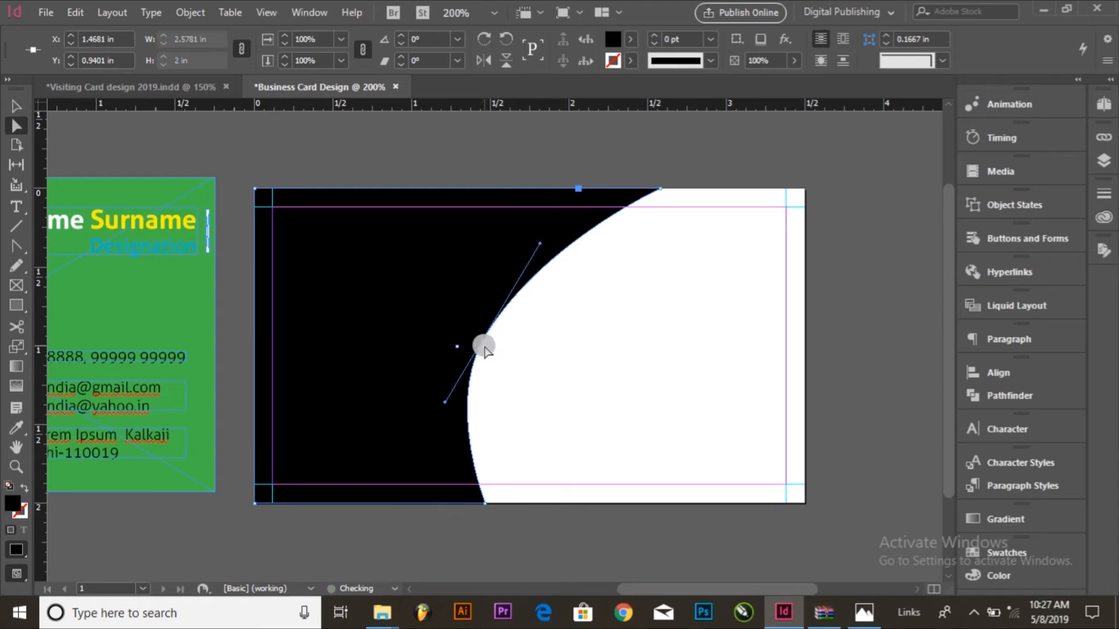
# Step: Move the black shape's middle curve point left and its bottom-right corner left to about 1.21 in
pyautogui.moveTo(484, 341); pyautogui.dragTo(444, 335)
pyautogui.click(554, 438)
pyautogui.click(485, 511)
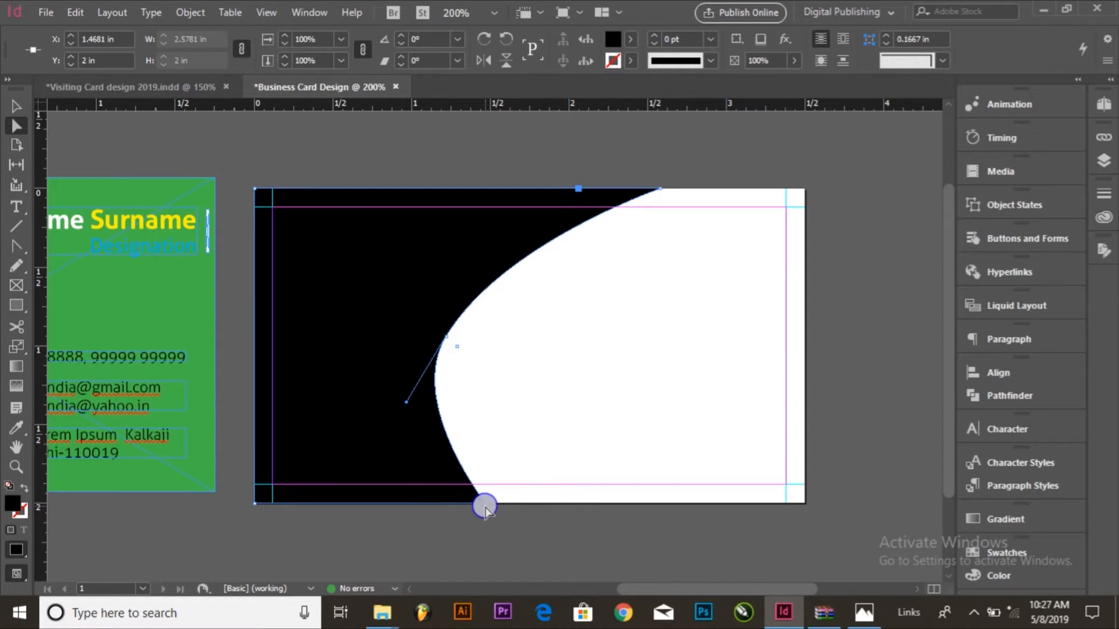
pyautogui.moveTo(483, 505); pyautogui.dragTo(443, 503)
pyautogui.click(568, 396)
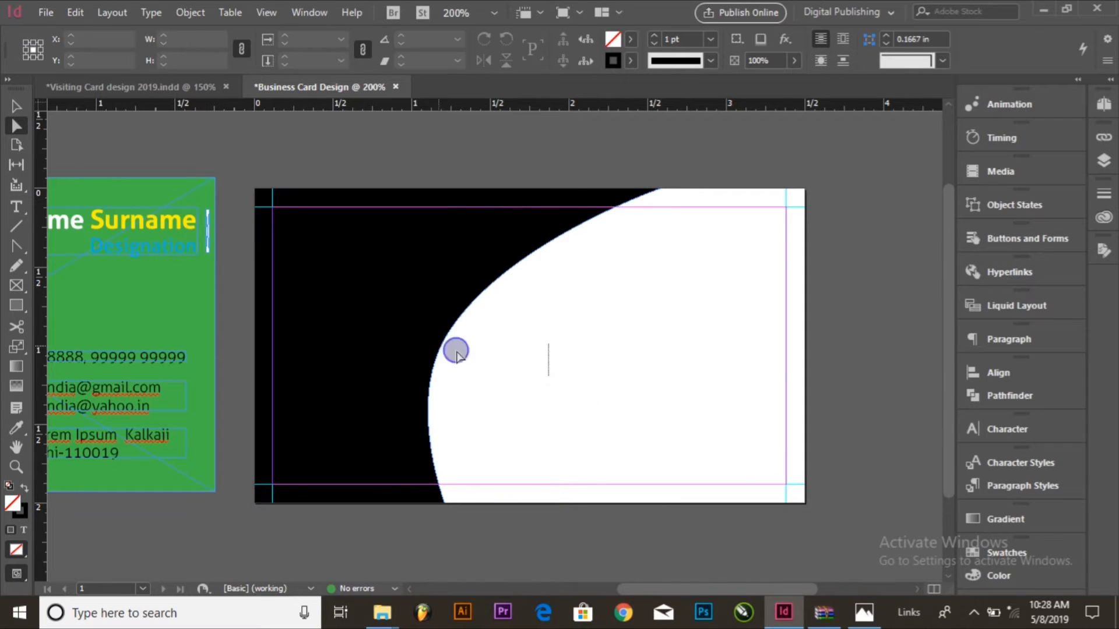
# Step: Refine the black shape's curve by nudging the middle point slightly left and the bottom-right corner slightly right
pyautogui.click(476, 317)
pyautogui.moveTo(447, 339); pyautogui.dragTo(438, 340)
pyautogui.click(446, 501)
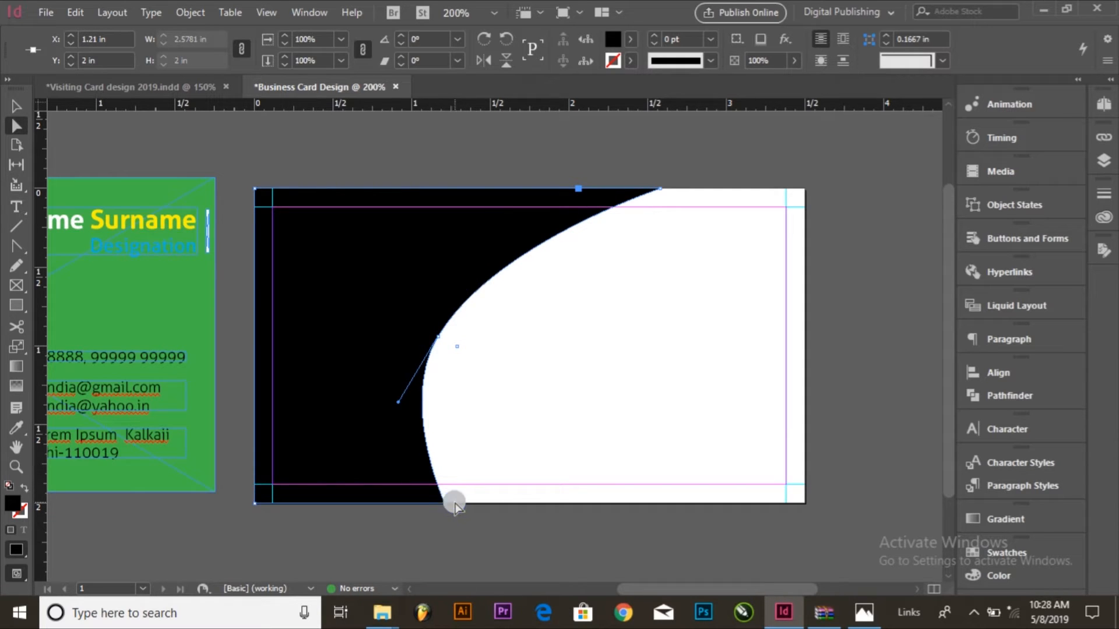
pyautogui.moveTo(445, 505); pyautogui.dragTo(452, 505)
pyautogui.click(579, 412)
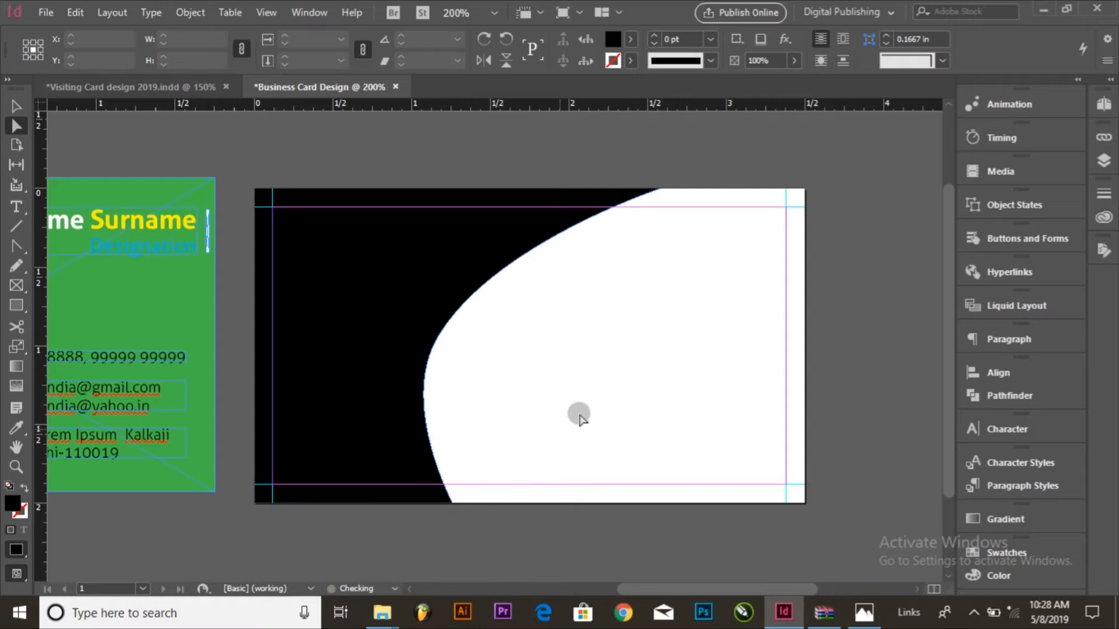
# Step: Duplicate the curved black shape and place the copy, rotated 90° clockwise, at the page's top-left corner
pyautogui.click(348, 303)
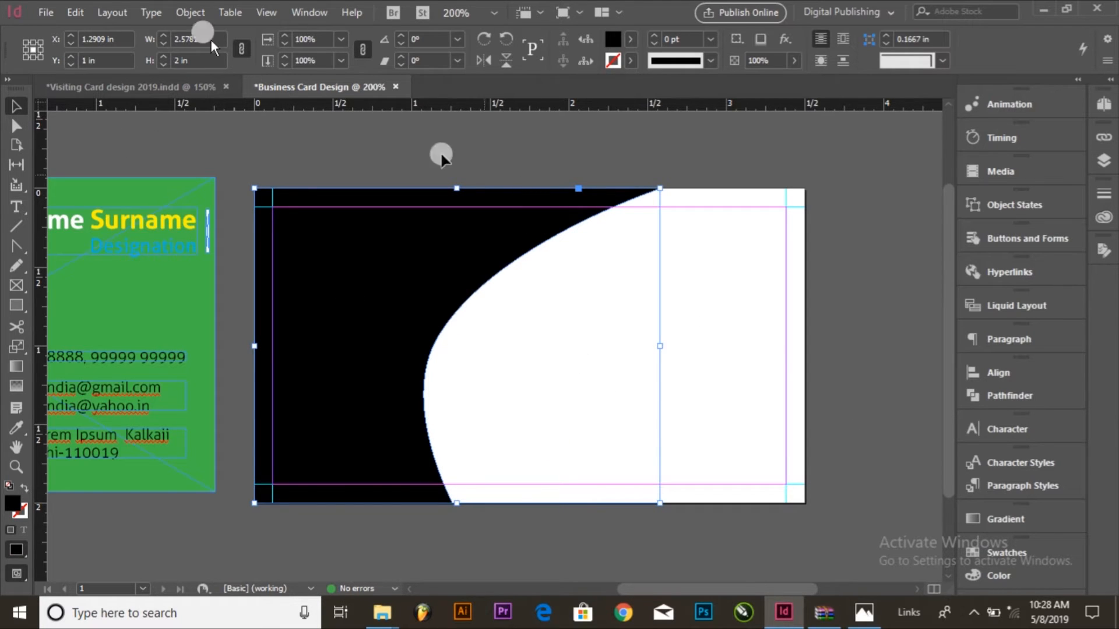
pyautogui.click(72, 14)
pyautogui.click(125, 86)
pyautogui.click(76, 12)
pyautogui.click(128, 104)
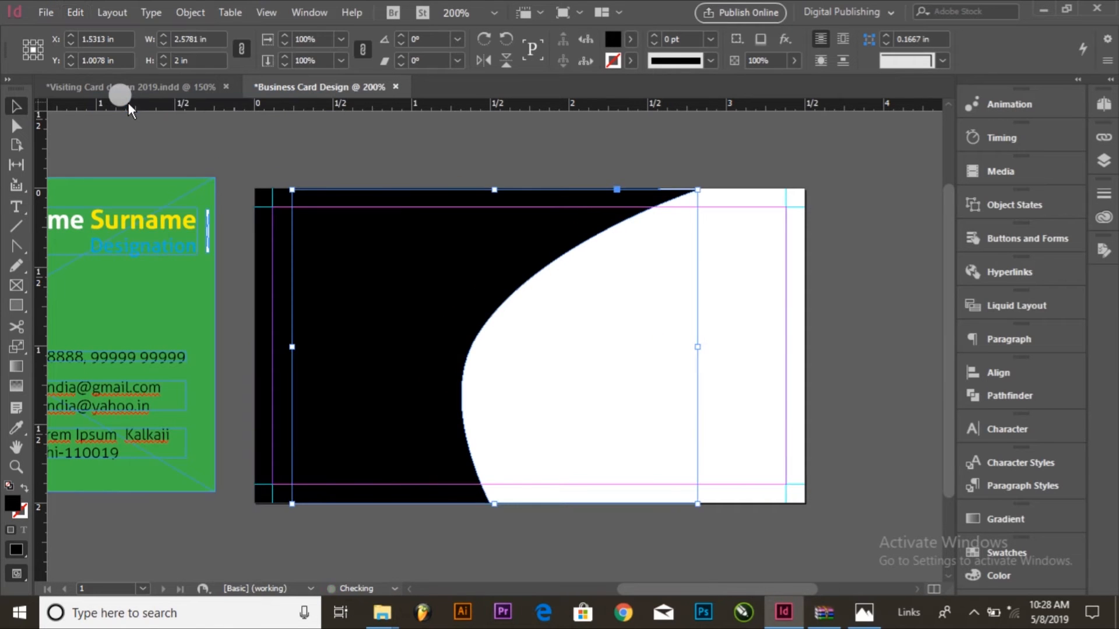
pyautogui.click(483, 41)
pyautogui.moveTo(544, 177); pyautogui.dragTo(458, 226)
# Step: Fill the rotated copy with yellow and resize it to reach the page's bottom-right corner
pyautogui.click(627, 40)
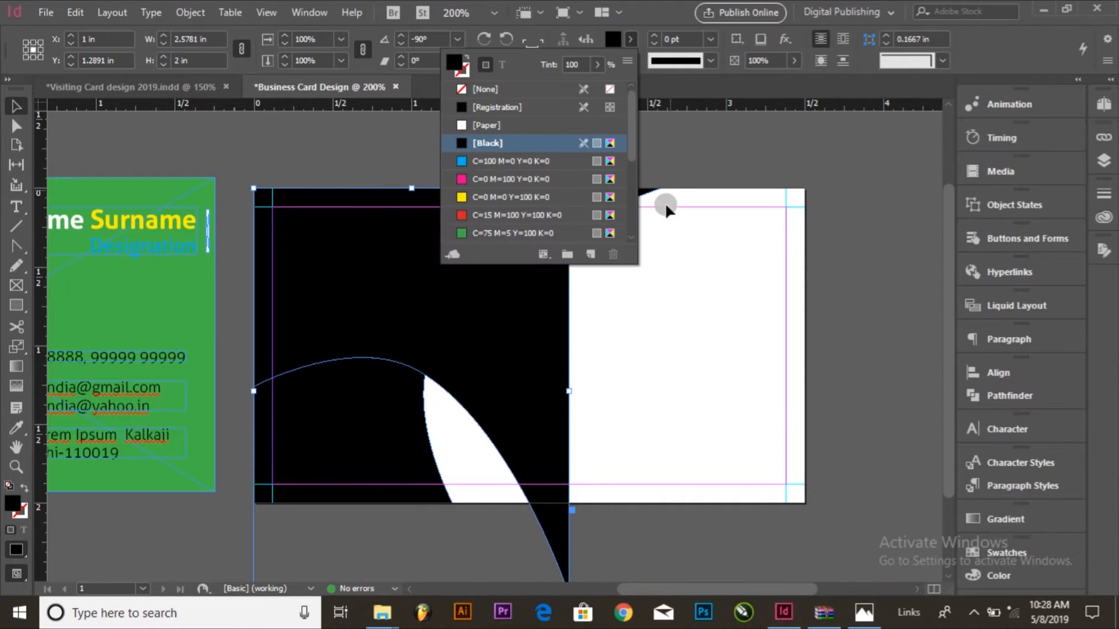
pyautogui.click(513, 198)
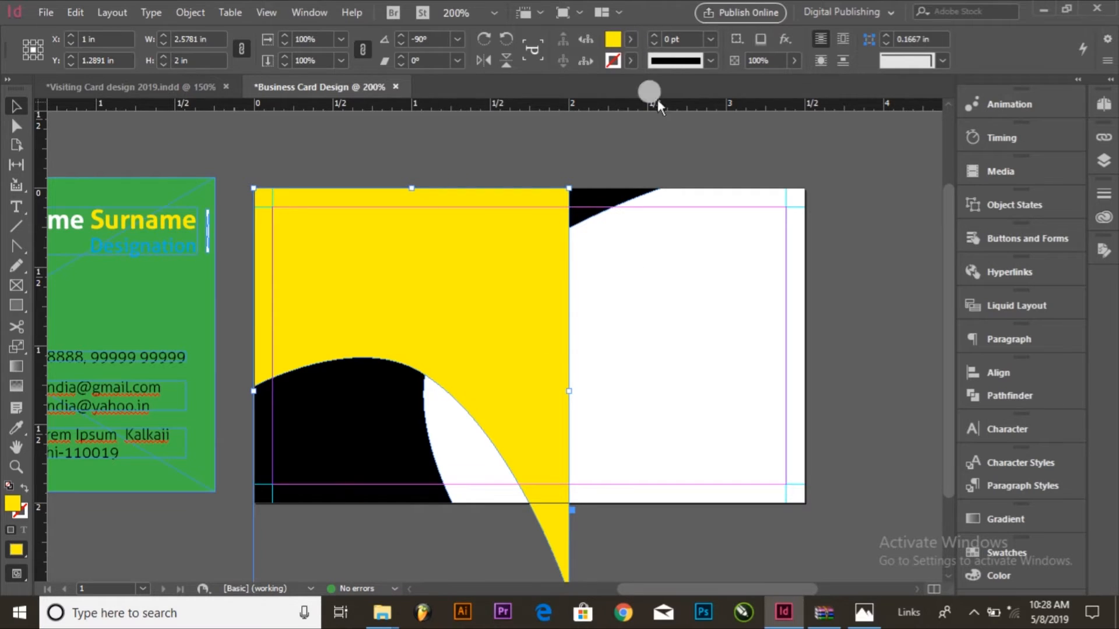
pyautogui.scroll(-2, 578, 531)
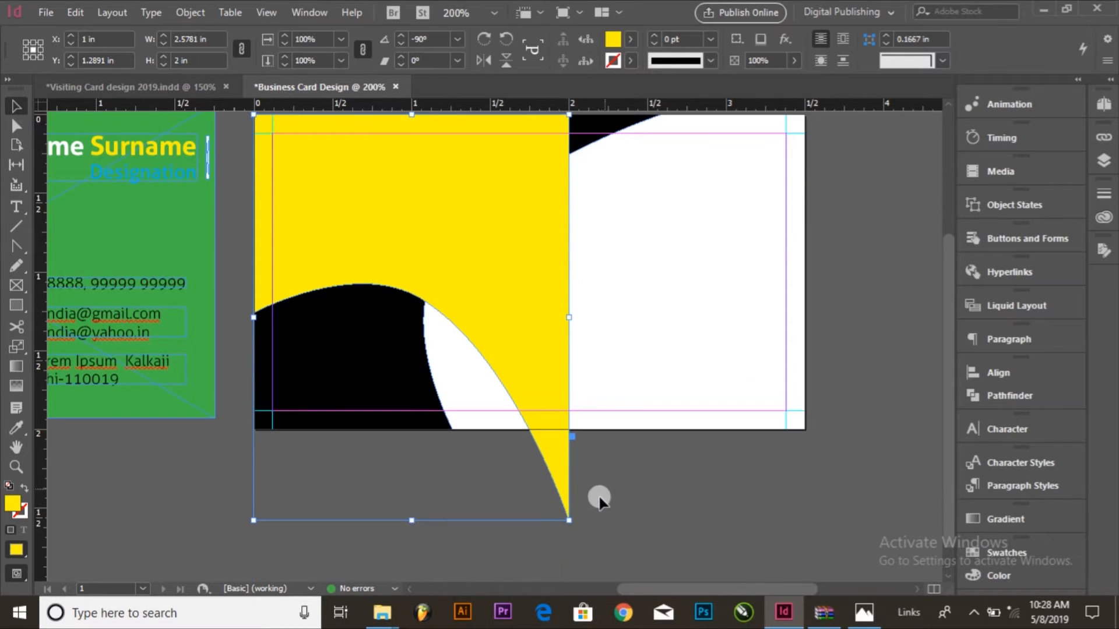
pyautogui.moveTo(569, 519); pyautogui.dragTo(799, 429)
pyautogui.scroll(1, 743, 413)
pyautogui.click(863, 392)
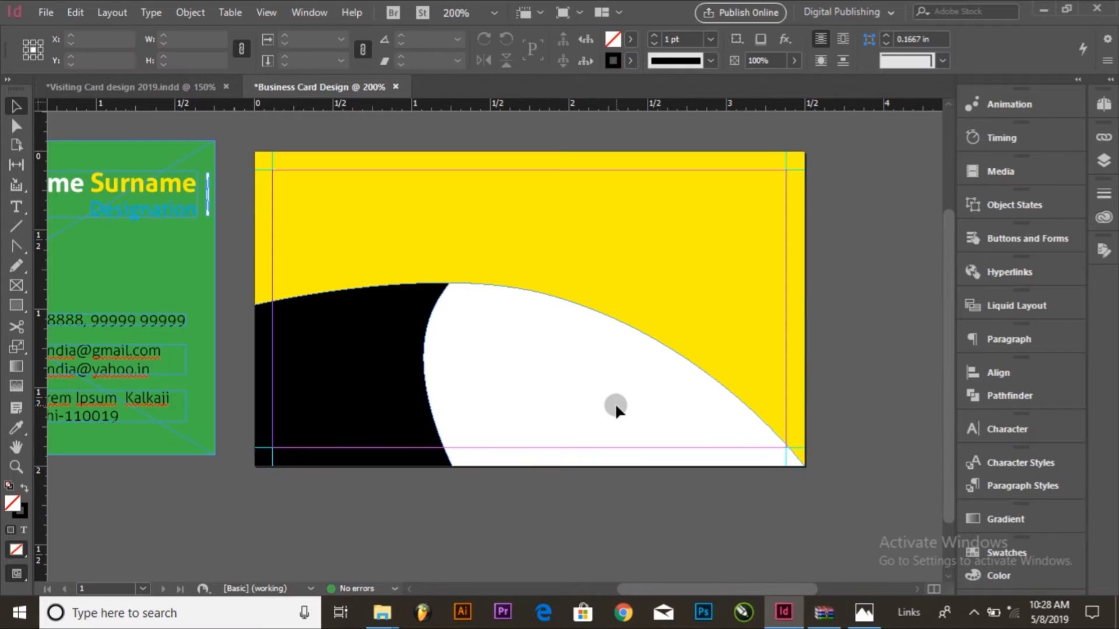
# Step: Reshape the yellow shape's lower edge into a wave by raising its lower-right corner and adjusting the middle point and handle
pyautogui.click(17, 126)
pyautogui.click(679, 324)
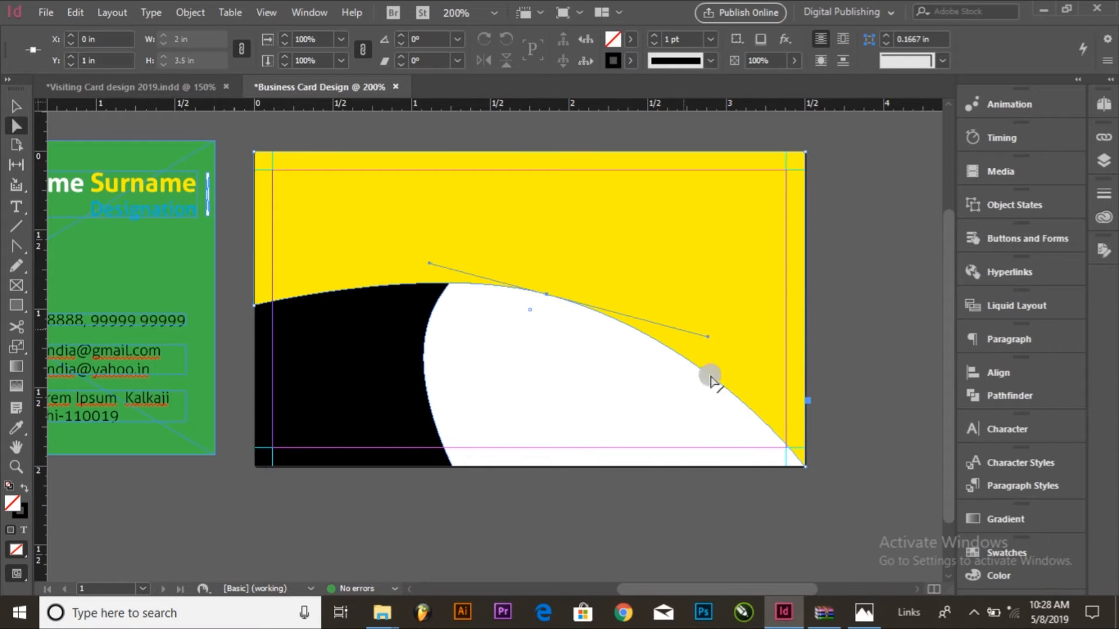
pyautogui.moveTo(805, 468); pyautogui.dragTo(804, 259)
pyautogui.moveTo(708, 337); pyautogui.dragTo(644, 391)
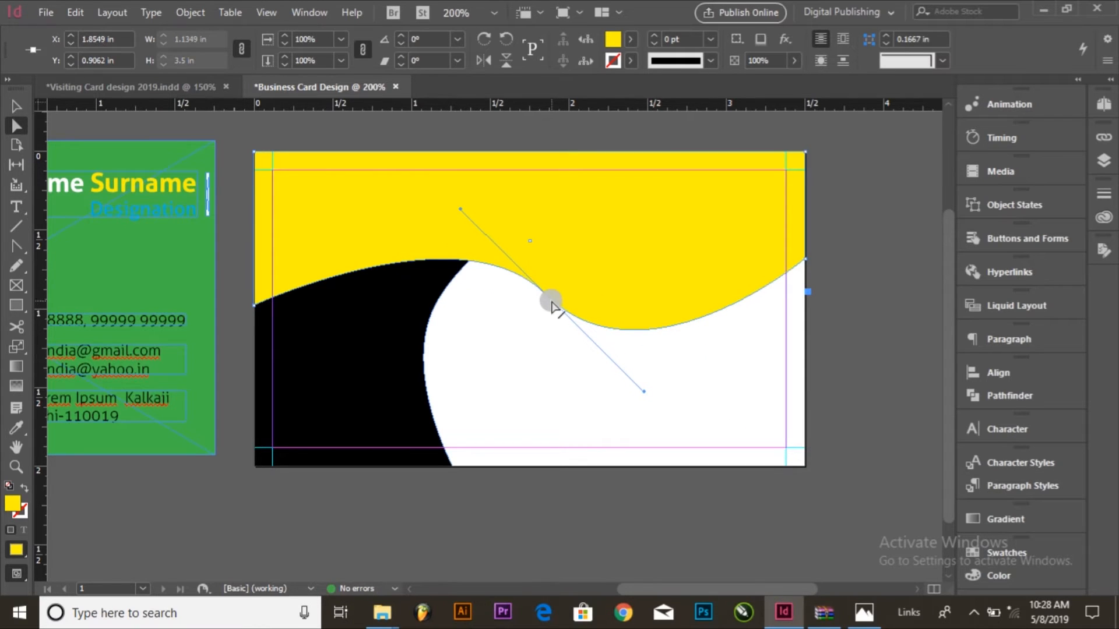
pyautogui.moveTo(546, 297); pyautogui.dragTo(461, 270)
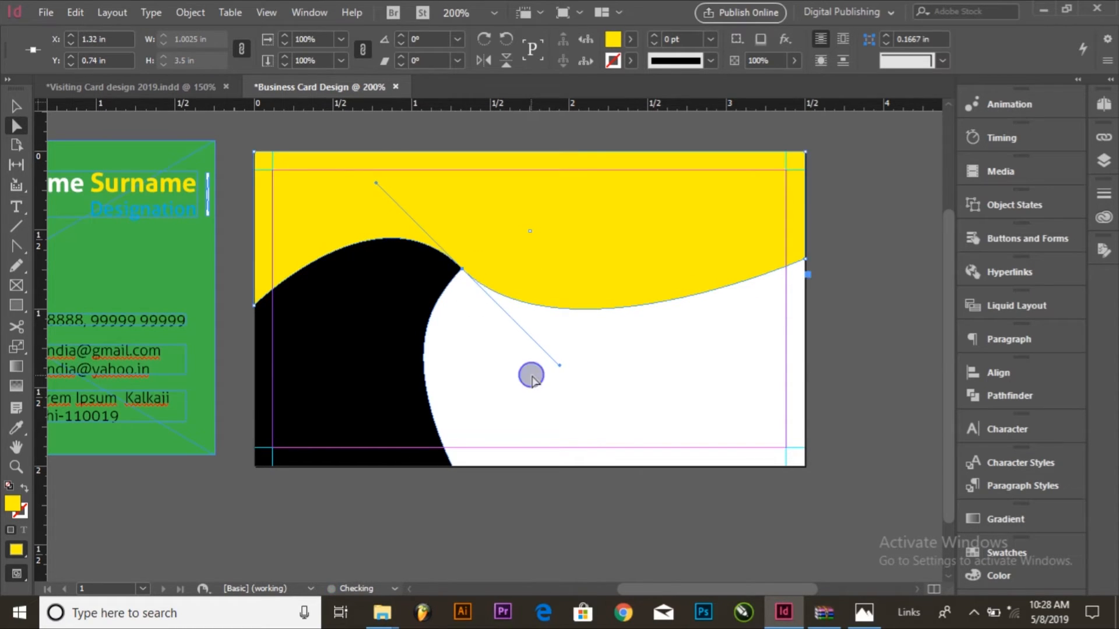
pyautogui.click(545, 396)
pyautogui.click(14, 108)
pyautogui.click(715, 287)
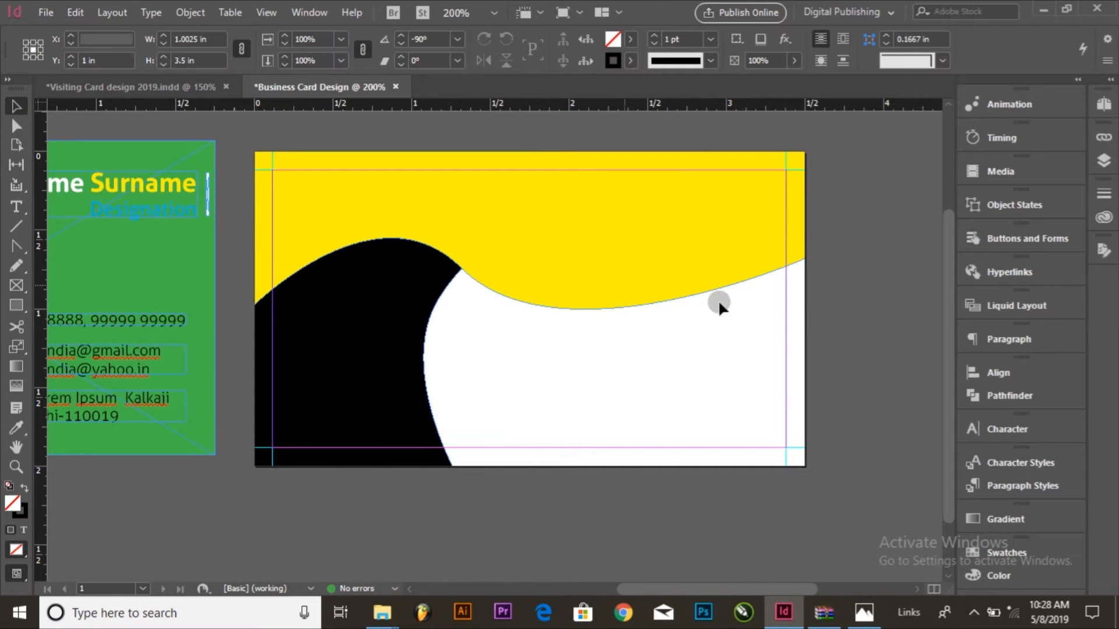
pyautogui.click(651, 428)
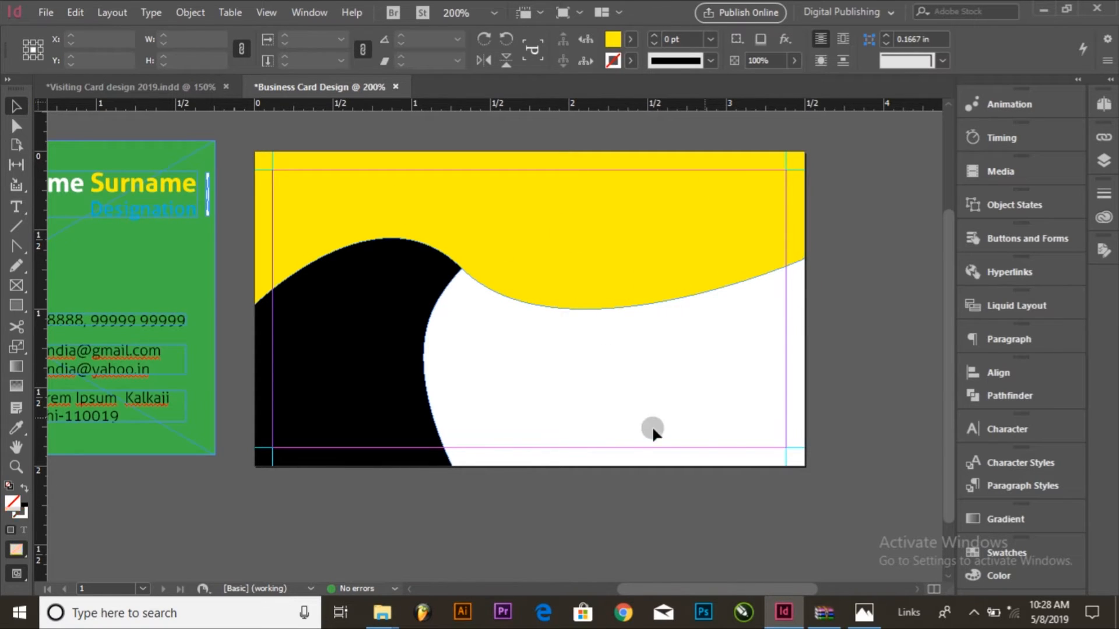
pyautogui.click(388, 380)
pyautogui.click(597, 364)
# Step: Copy the yellow wave shape and paste the duplicate in place
pyautogui.click(634, 260)
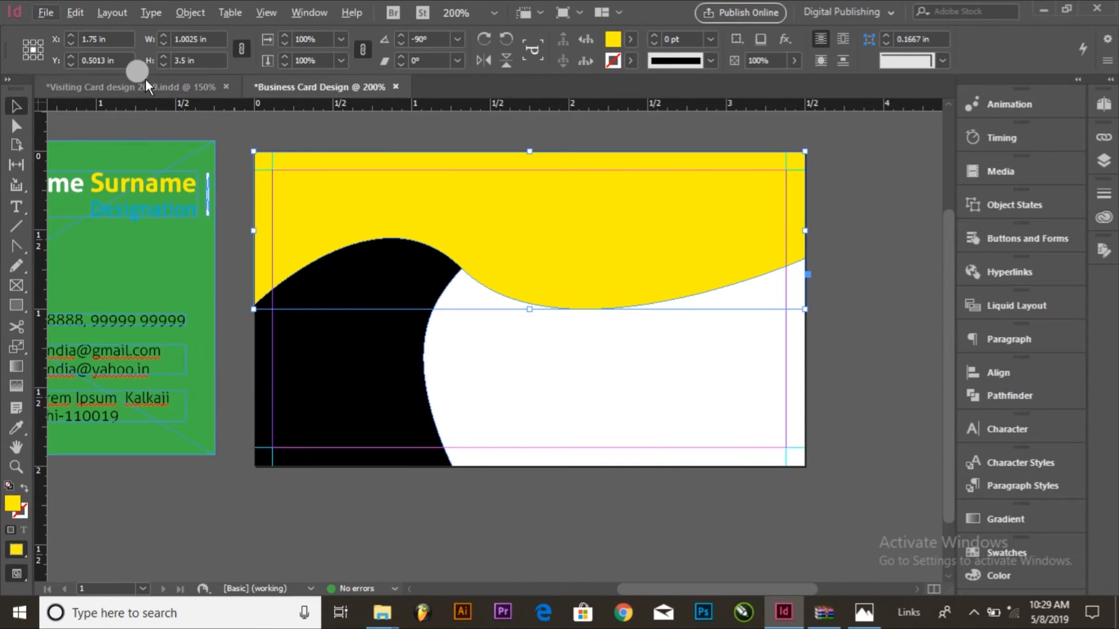
pyautogui.click(75, 12)
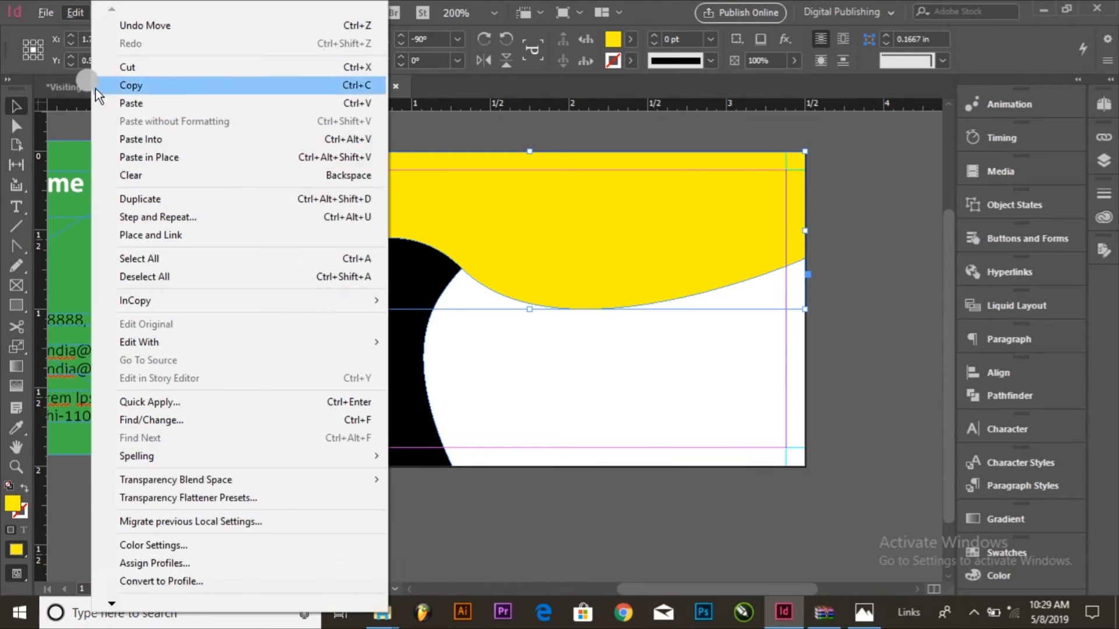
pyautogui.click(130, 86)
pyautogui.click(75, 12)
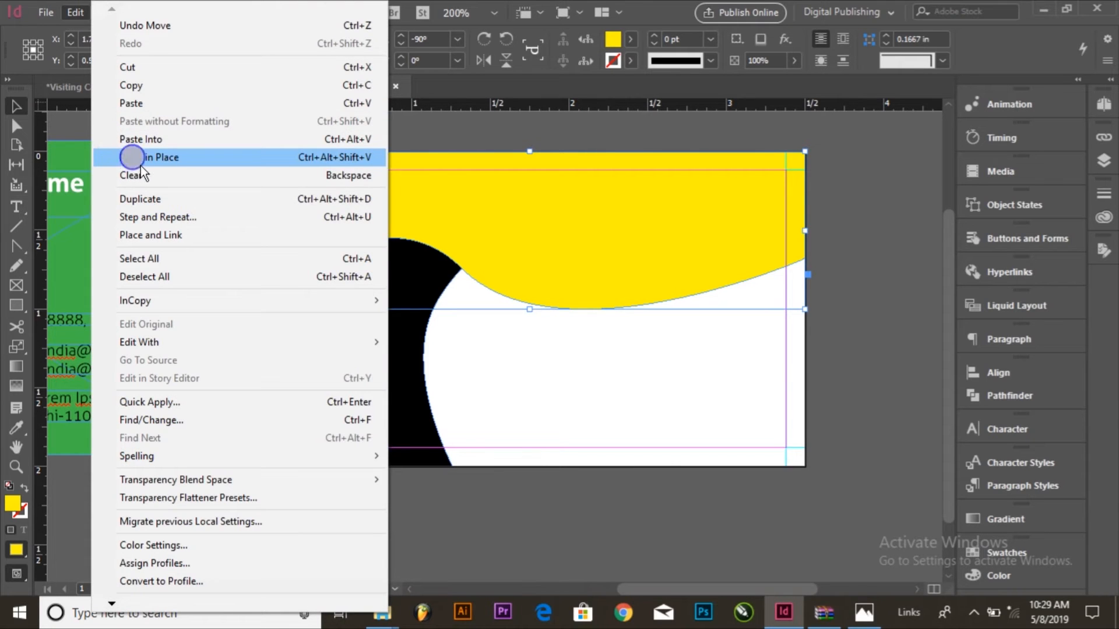
pyautogui.click(132, 158)
# Step: Move the pasted yellow wave to the lower half of the page and flip it vertically
pyautogui.moveTo(424, 225); pyautogui.dragTo(616, 407)
pyautogui.click(483, 60)
pyautogui.click(503, 61)
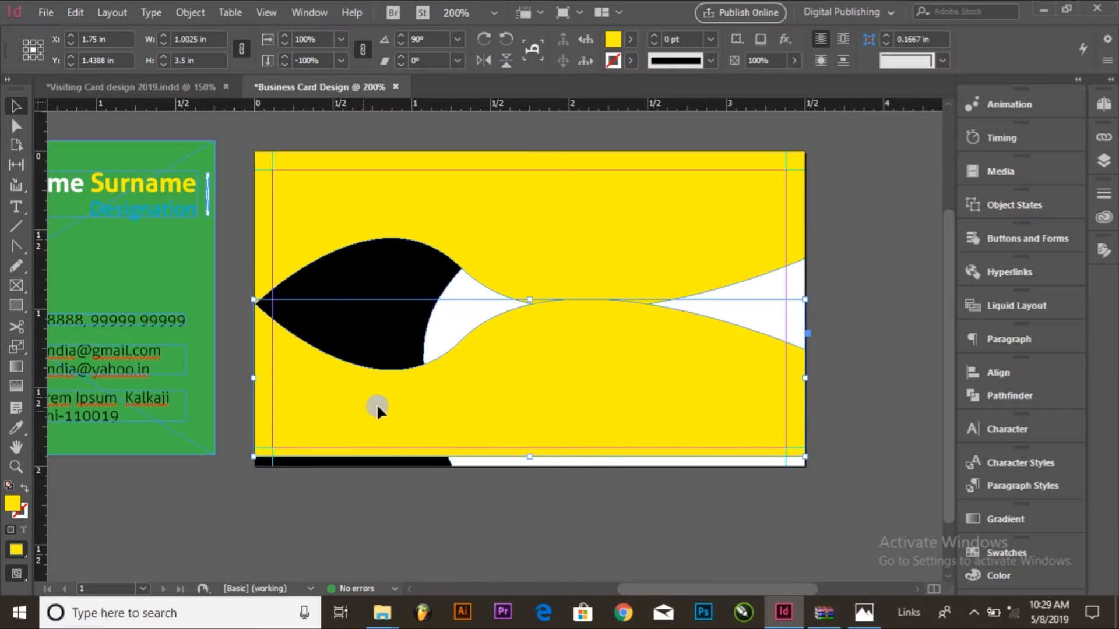
# Step: Shift the flipped yellow wave down about 0.34 in so that it extends past the page's bottom edge
pyautogui.click(17, 122)
pyautogui.click(479, 385)
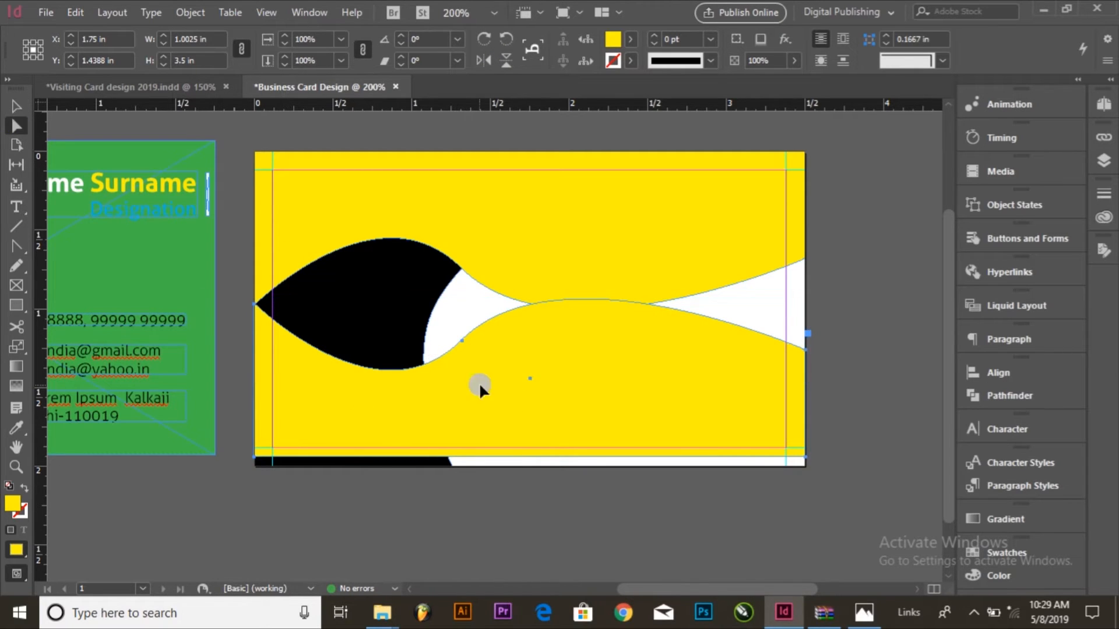
pyautogui.click(462, 342)
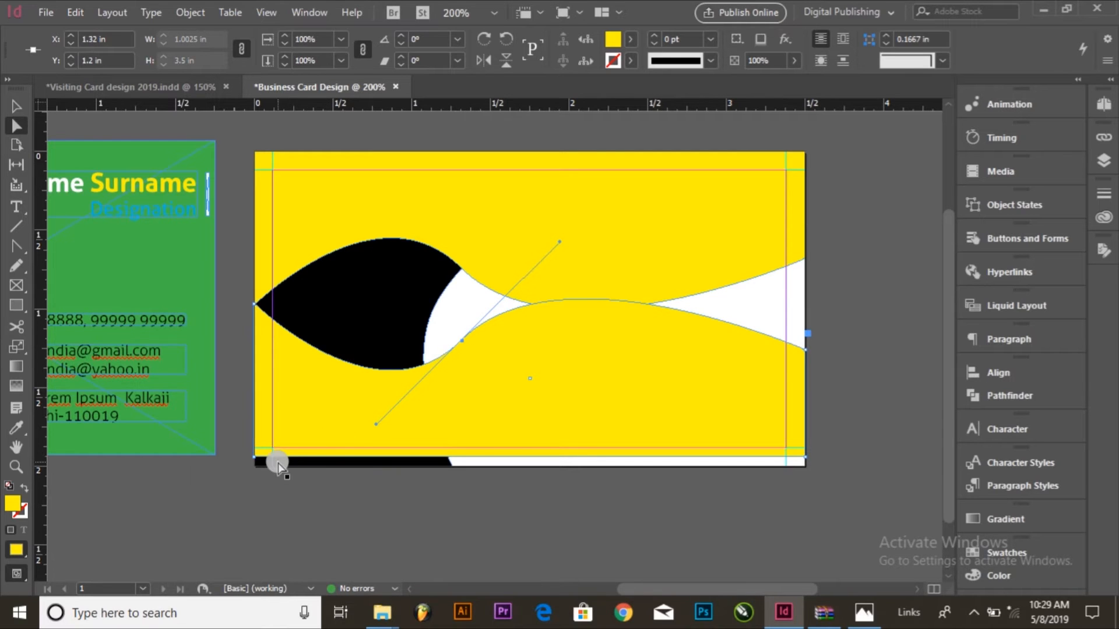
pyautogui.moveTo(541, 396); pyautogui.dragTo(540, 449)
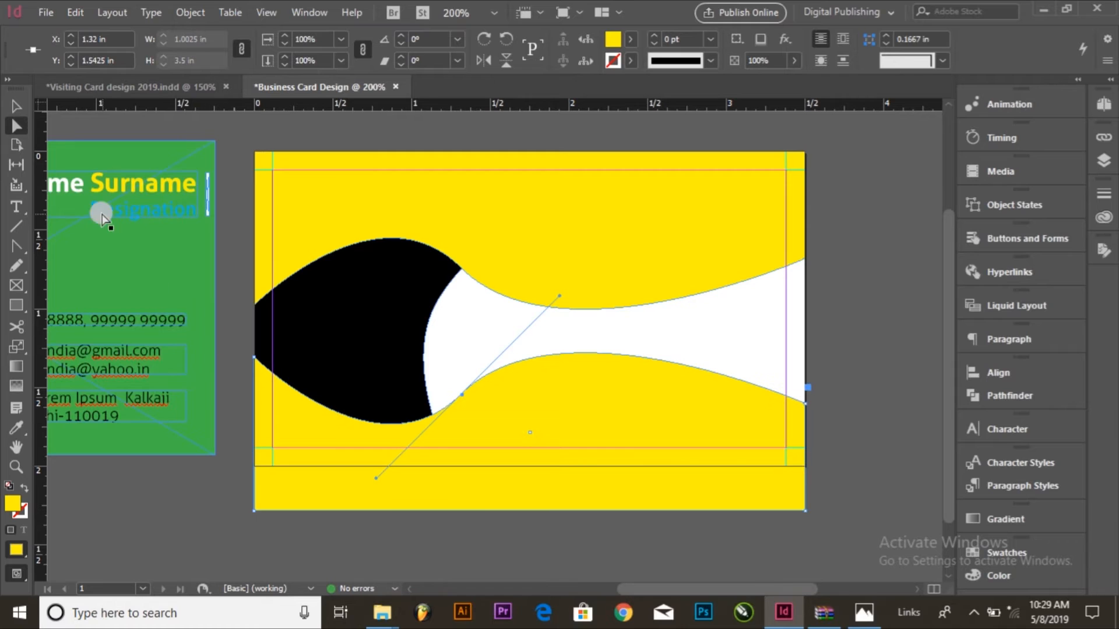
# Step: Delete the lower yellow wave's upper-left and bottom-right corner anchor points with the Pen tool
pyautogui.moveTo(19, 243); pyautogui.dragTo(51, 259)
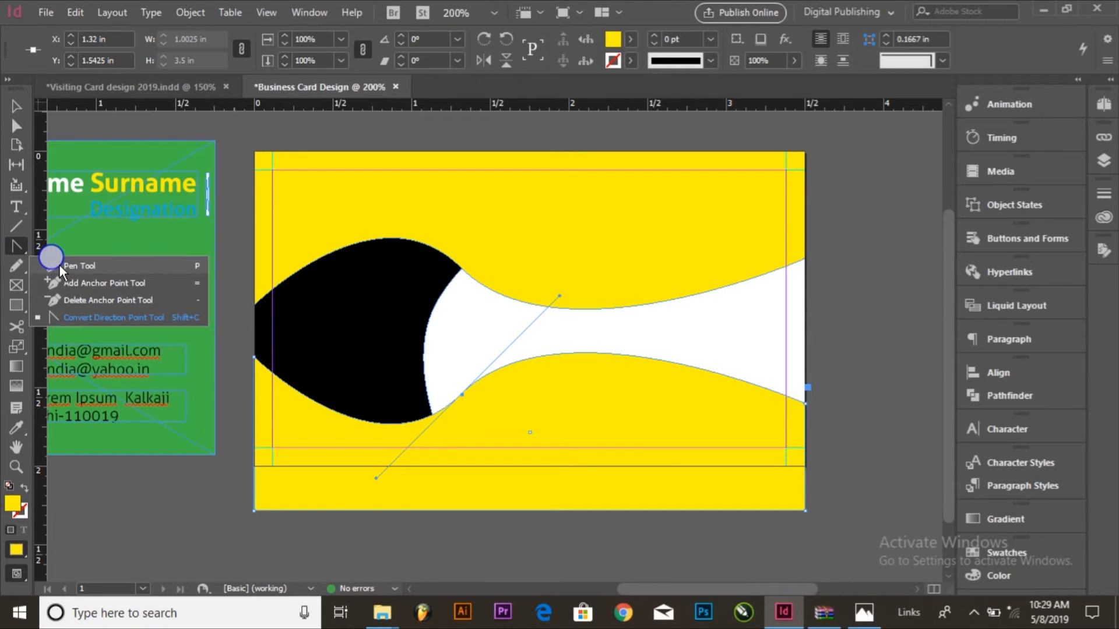
pyautogui.click(59, 266)
pyautogui.click(254, 364)
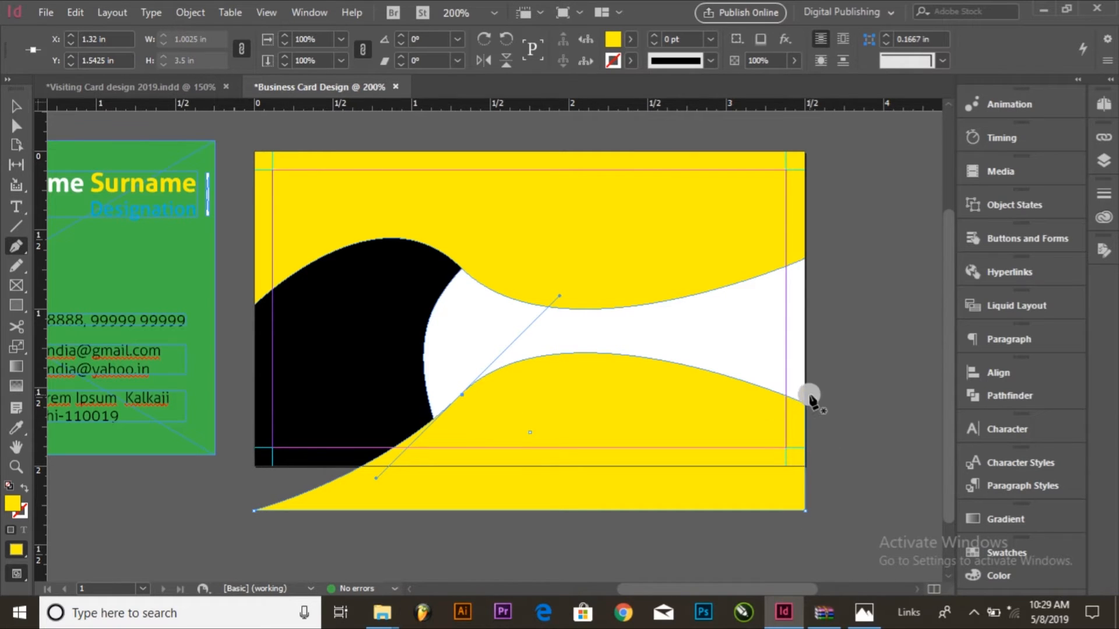
pyautogui.click(805, 511)
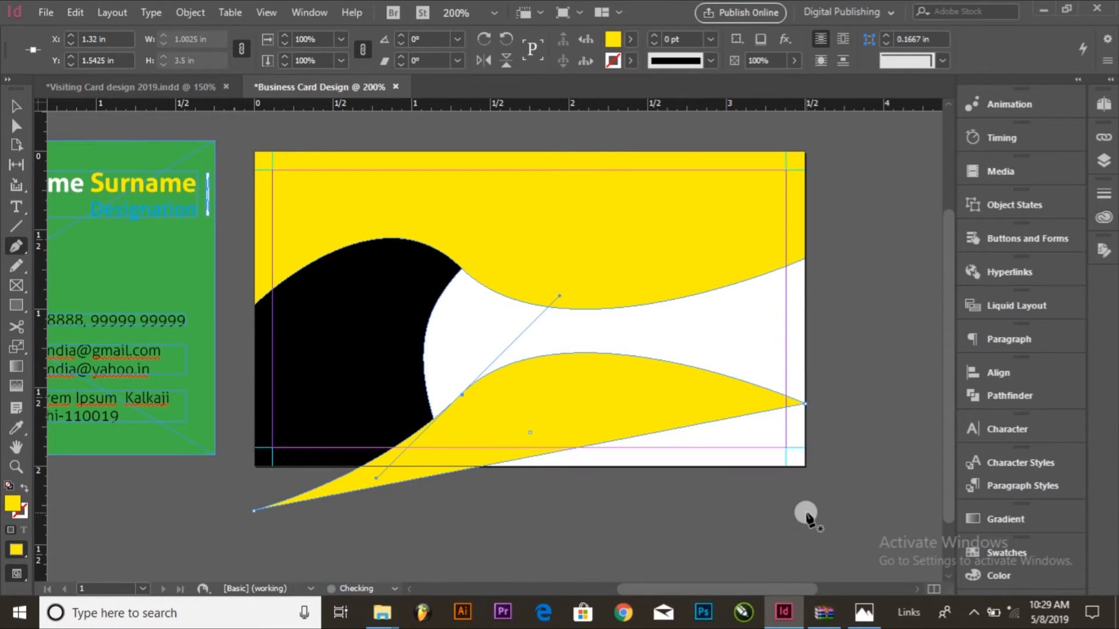
# Step: Undo the last anchor point deletion and delete the lower yellow wave's upper-right anchor point instead
pyautogui.hotkey('ctrl', 'z')
pyautogui.click(808, 407)
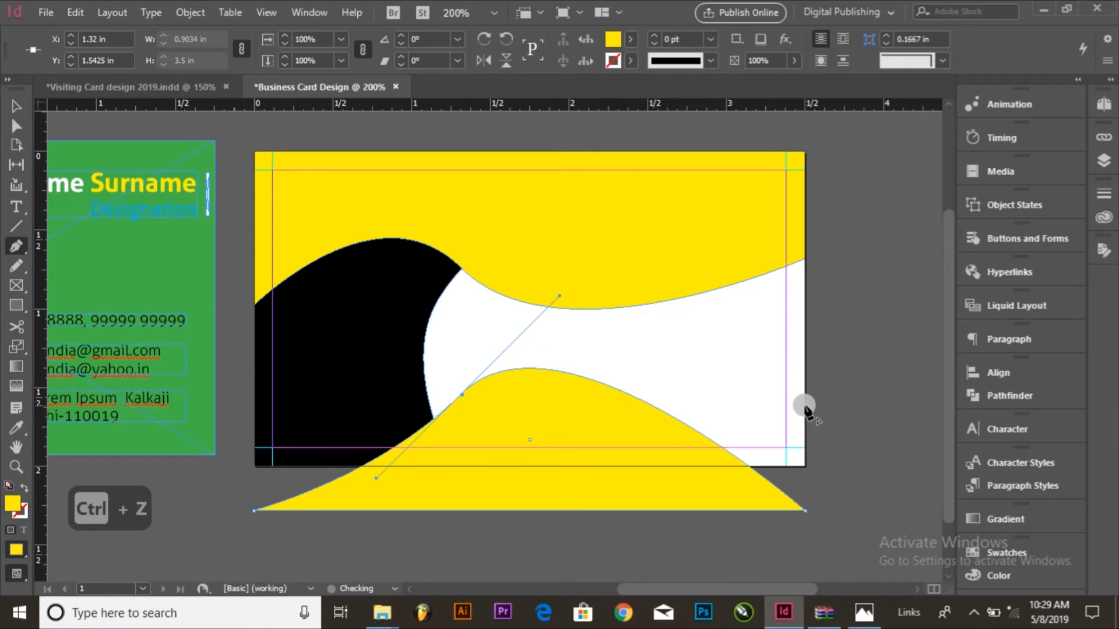
# Step: Flatten the lower yellow wave, narrow it to about 2.55 in wide, and rest its base on the page's bottom edge
pyautogui.click(14, 109)
pyautogui.click(697, 430)
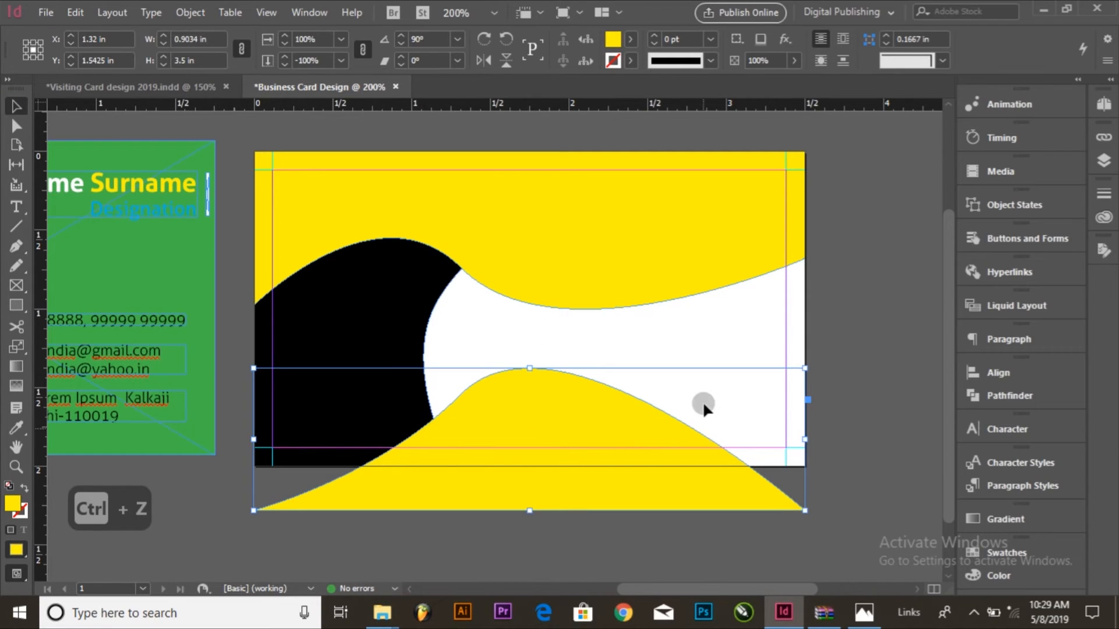
pyautogui.click(533, 510)
pyautogui.moveTo(532, 510); pyautogui.dragTo(544, 448)
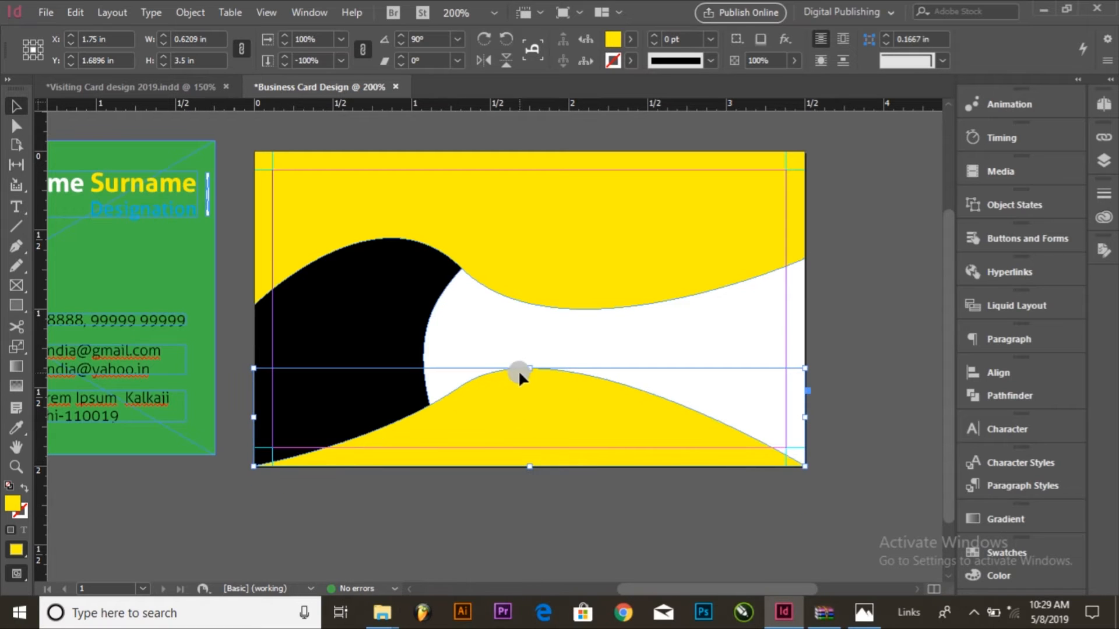
pyautogui.moveTo(530, 367); pyautogui.dragTo(530, 391)
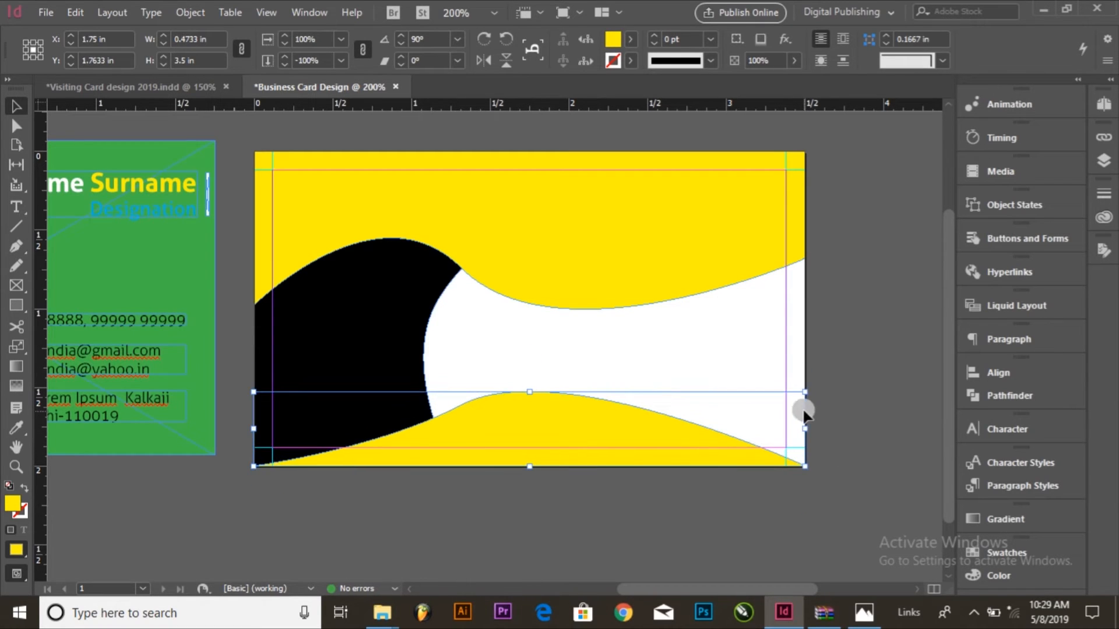
pyautogui.moveTo(804, 427); pyautogui.dragTo(655, 428)
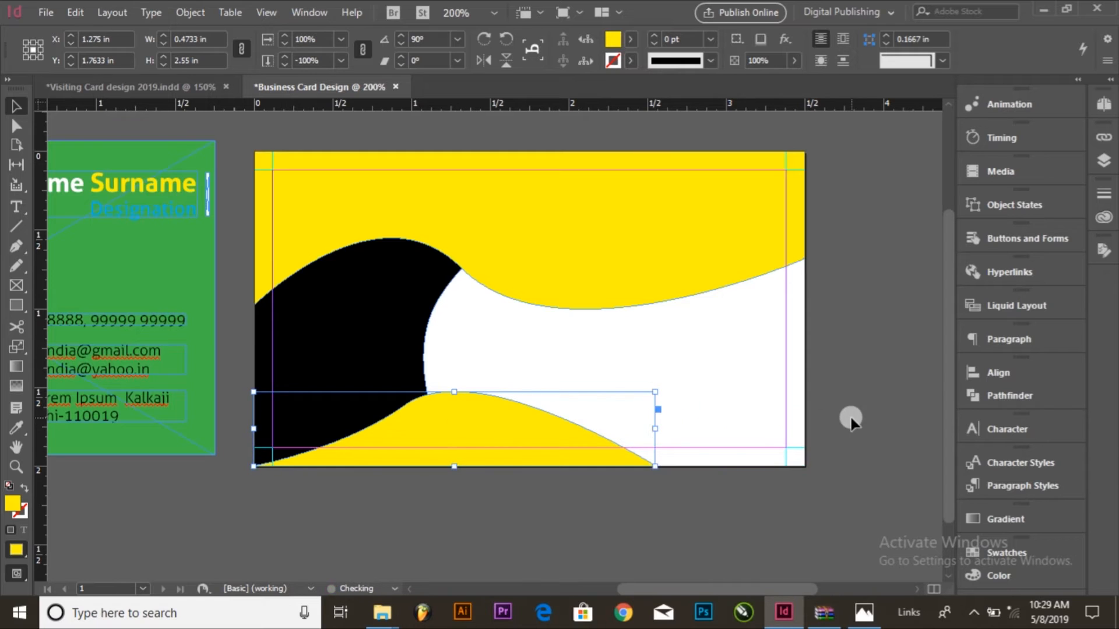
pyautogui.moveTo(449, 392); pyautogui.dragTo(460, 418)
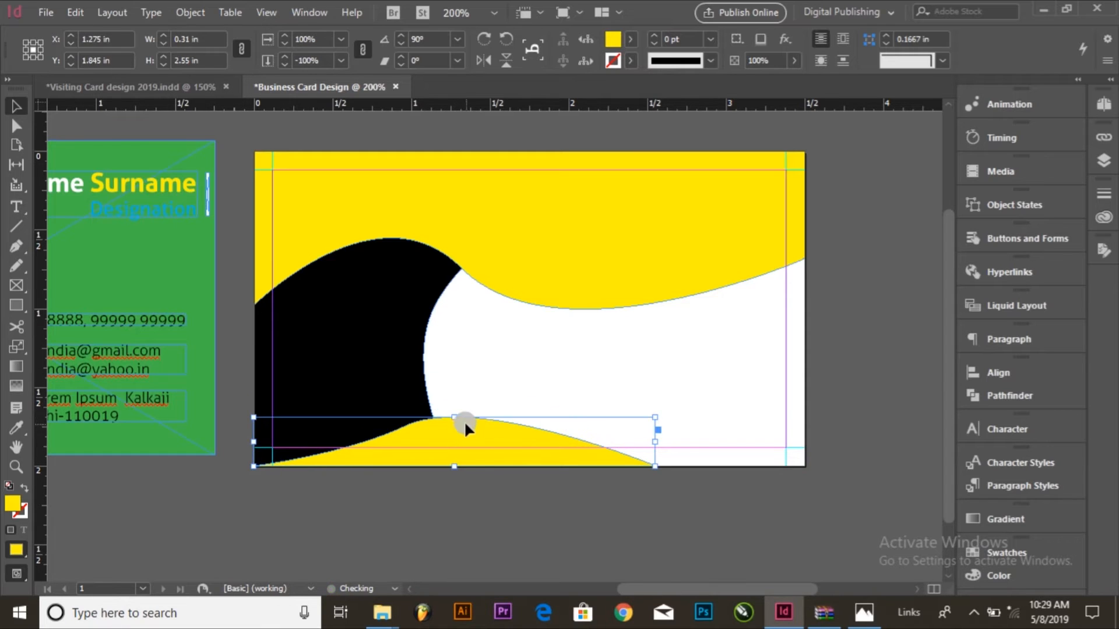
# Step: Shorten the upper yellow wave from its bottom edge to about 0.94 in tall
pyautogui.click(621, 257)
pyautogui.moveTo(545, 312); pyautogui.dragTo(533, 303)
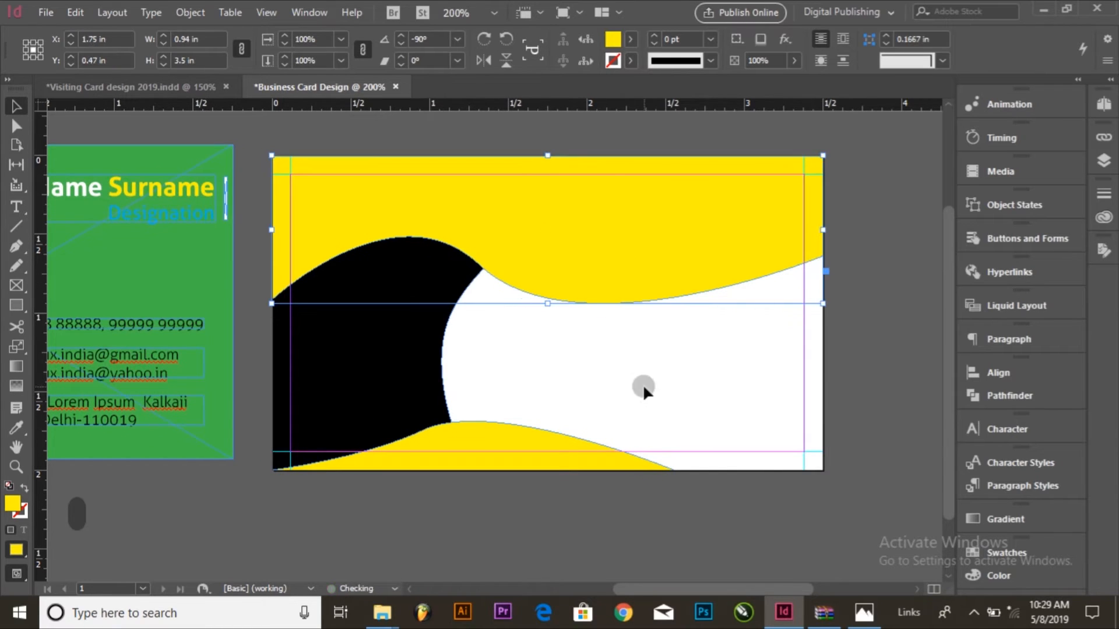
pyautogui.click(687, 392)
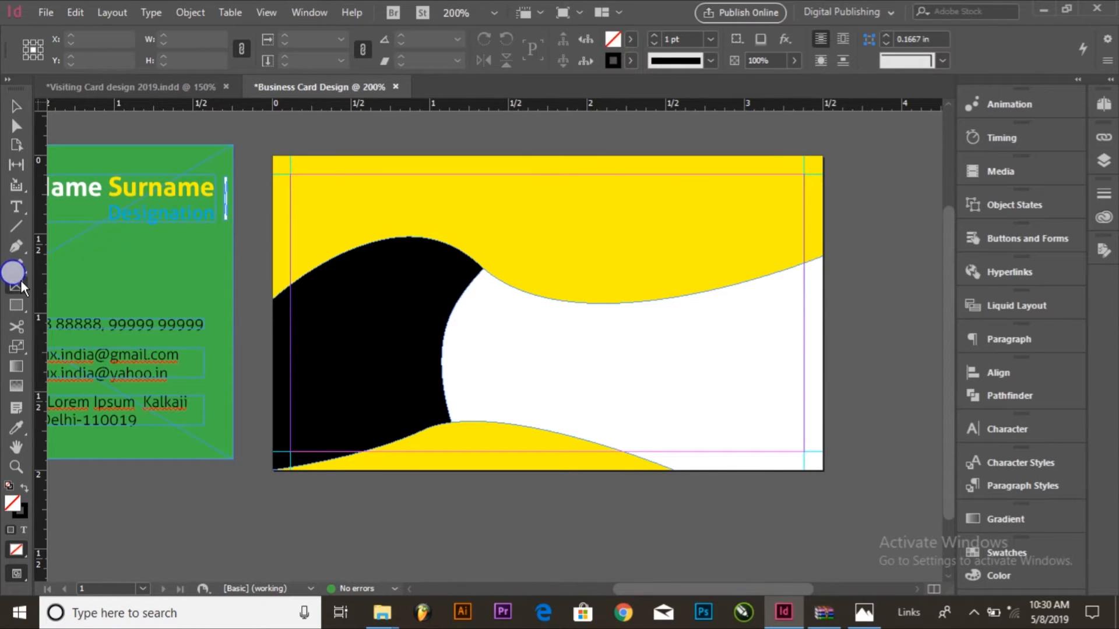
# Step: Draw a rectangle covering the whole page and fill it with C=100 M=90 Y=10 K=0 blue and no stroke
pyautogui.click(16, 304)
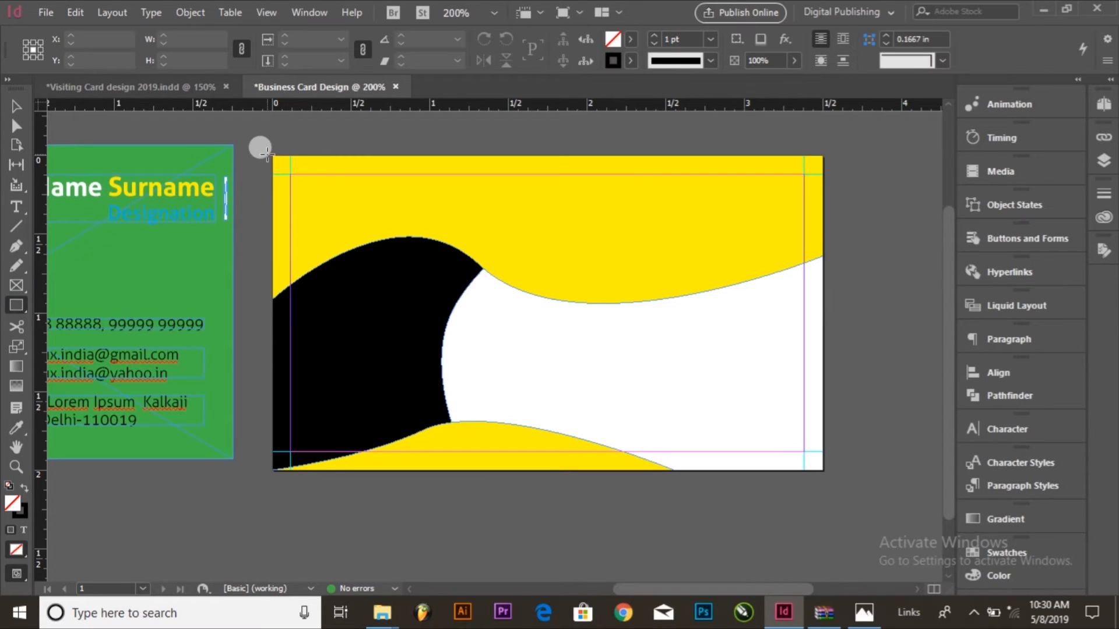
pyautogui.moveTo(273, 155); pyautogui.dragTo(823, 470)
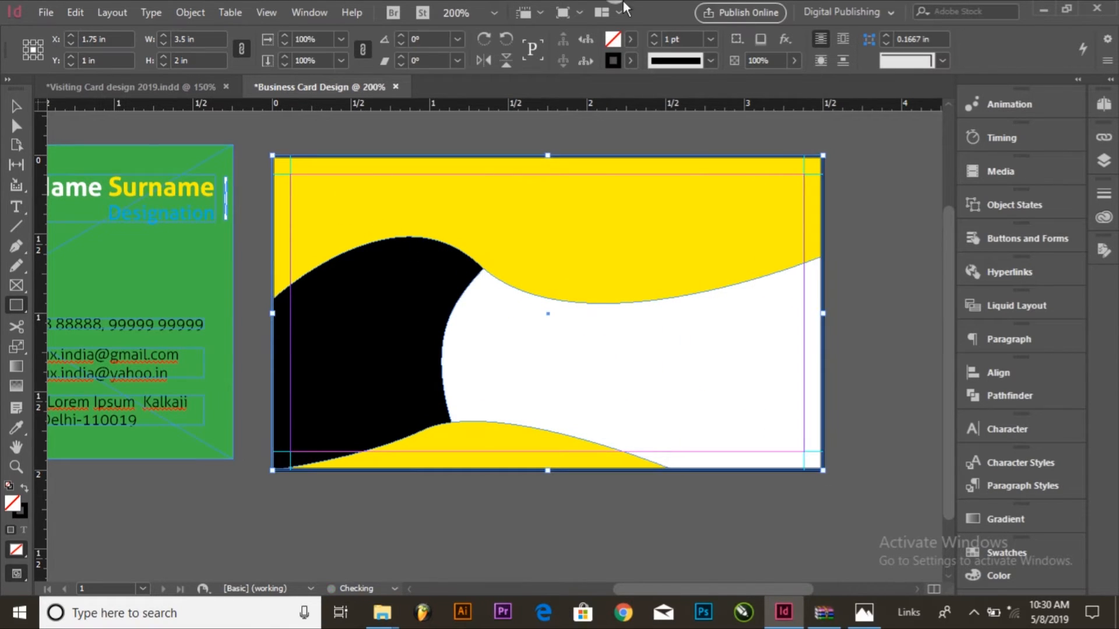
pyautogui.click(24, 489)
pyautogui.click(630, 39)
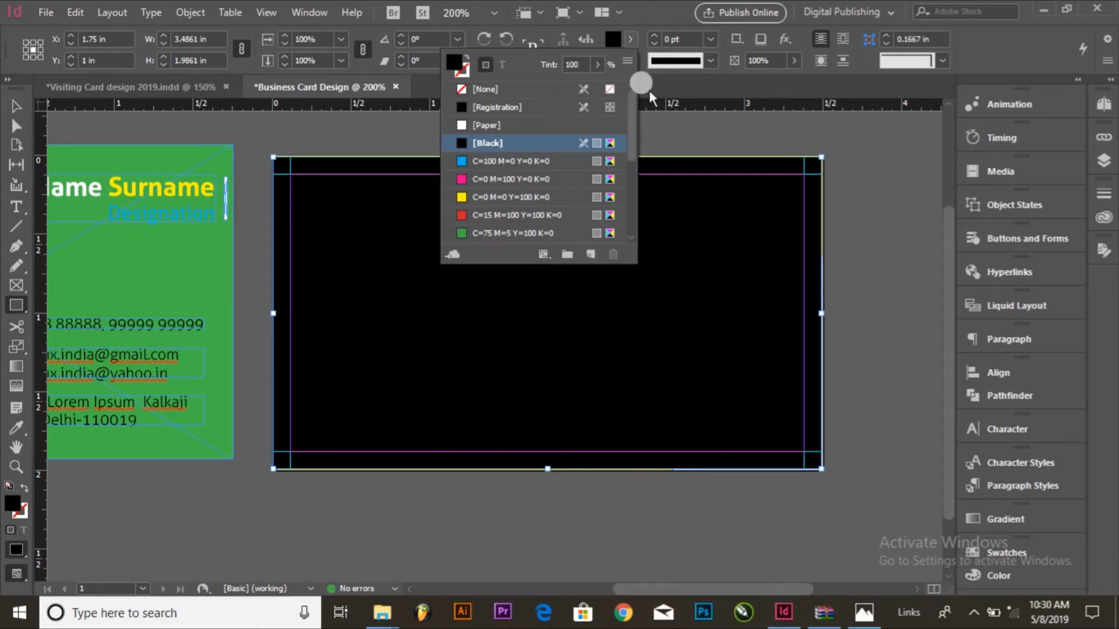
pyautogui.scroll(-2, 486, 214)
pyautogui.click(483, 214)
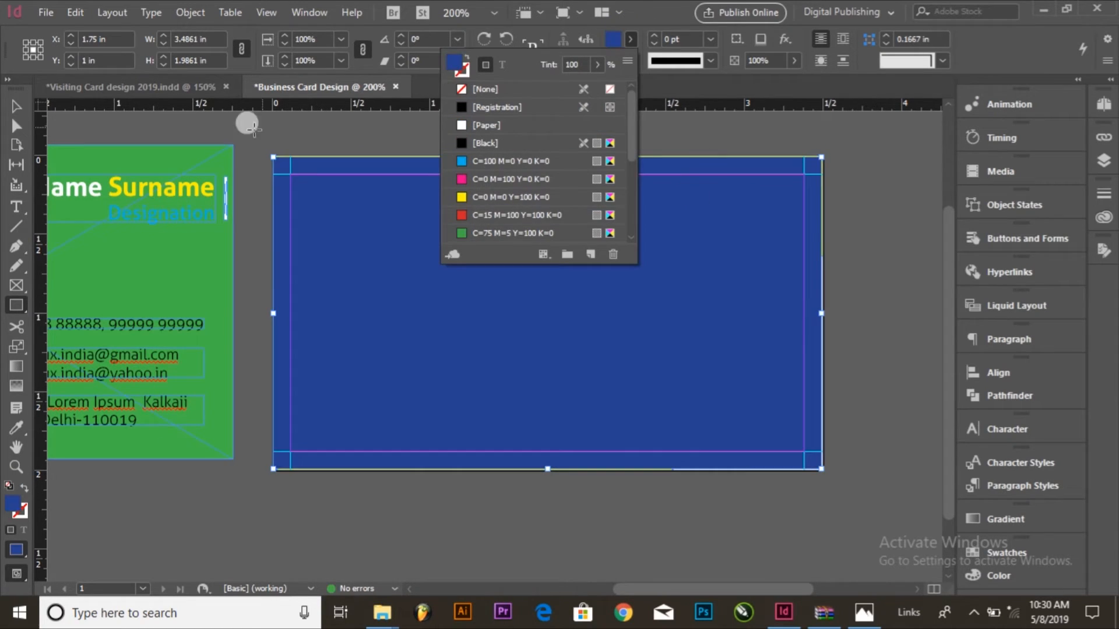
# Step: Set the blue rectangle's size to 3.5 in wide and 2 in high
pyautogui.click(13, 106)
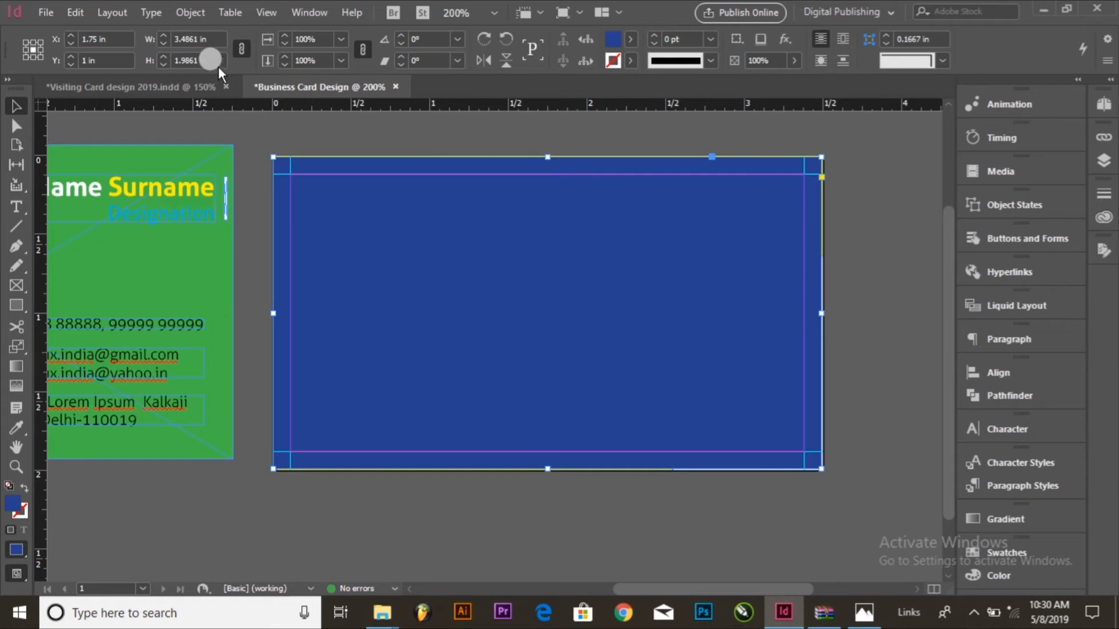
pyautogui.doubleClick(199, 39)
pyautogui.write('3.')
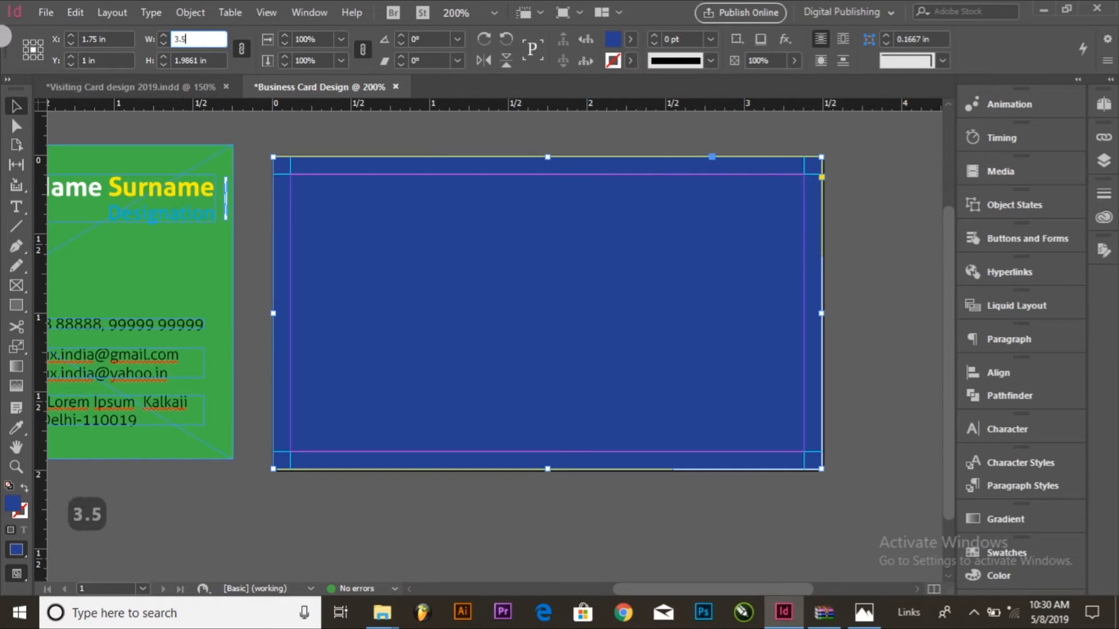
pyautogui.write('5')
pyautogui.press('Tab')
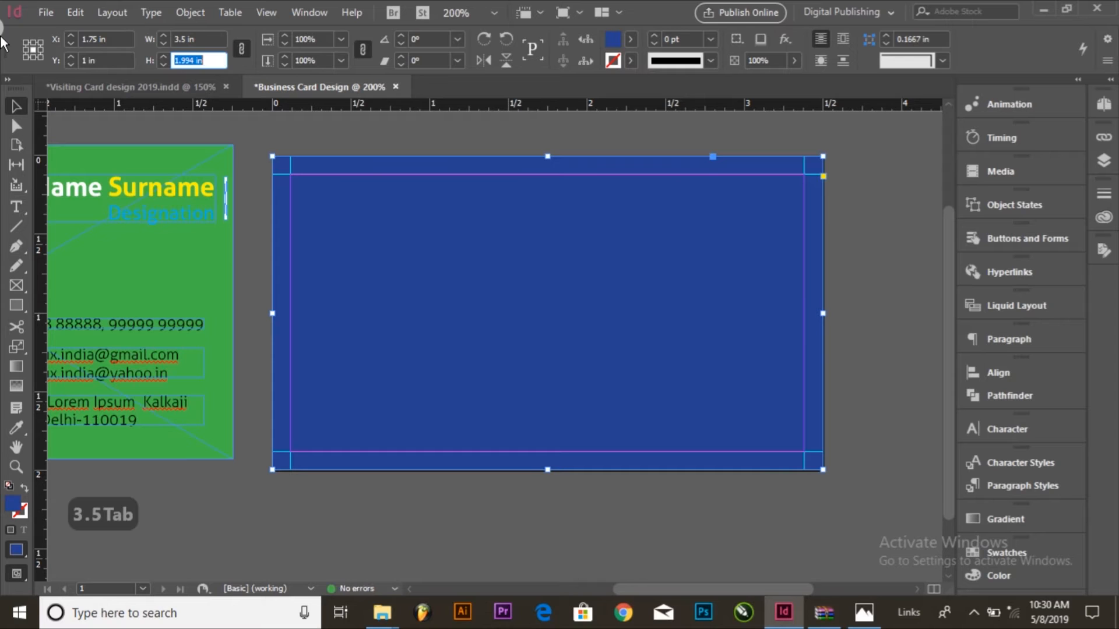
pyautogui.write('2')
pyautogui.press('Return')
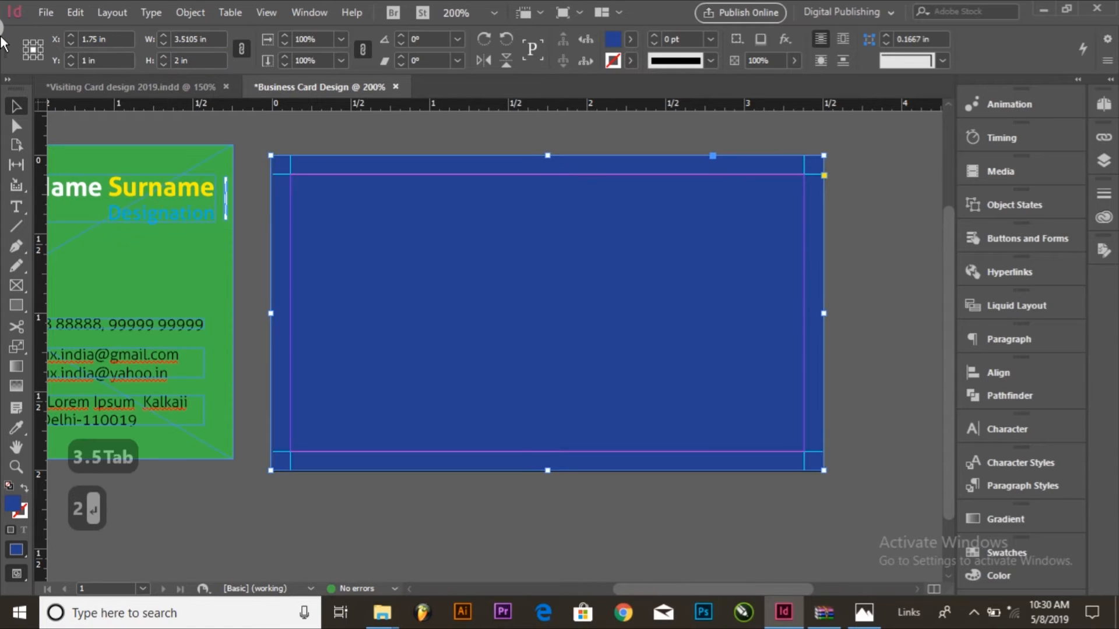
# Step: Send the blue rectangle to the back, behind the black and yellow shapes
pyautogui.click(851, 131)
pyautogui.click(807, 235)
pyautogui.click(107, 38)
pyautogui.click(194, 17)
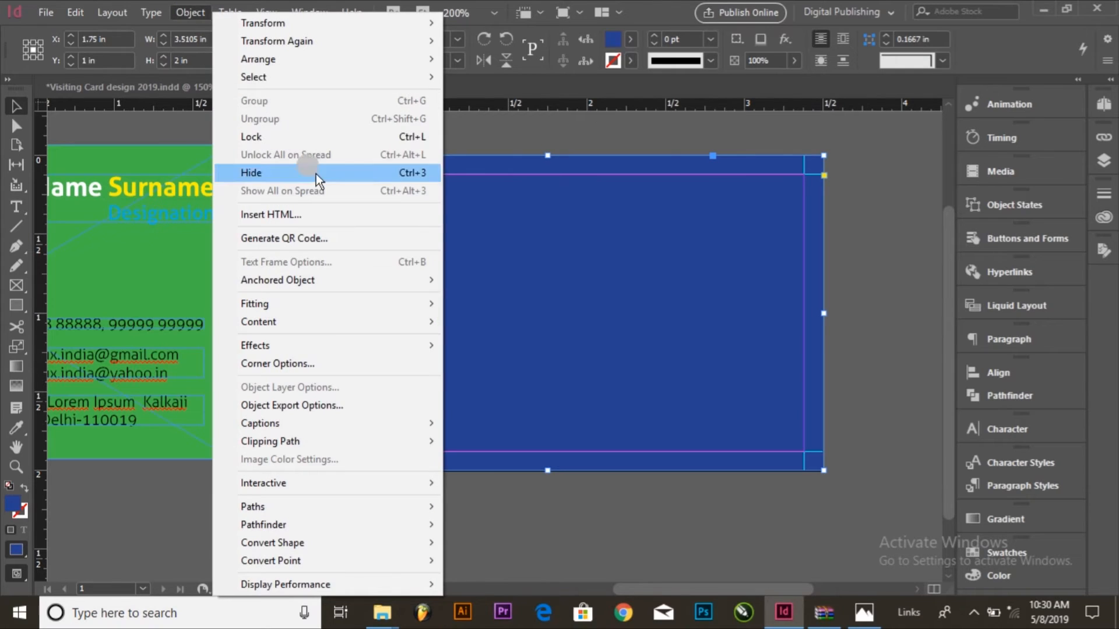
pyautogui.click(301, 61)
pyautogui.click(532, 111)
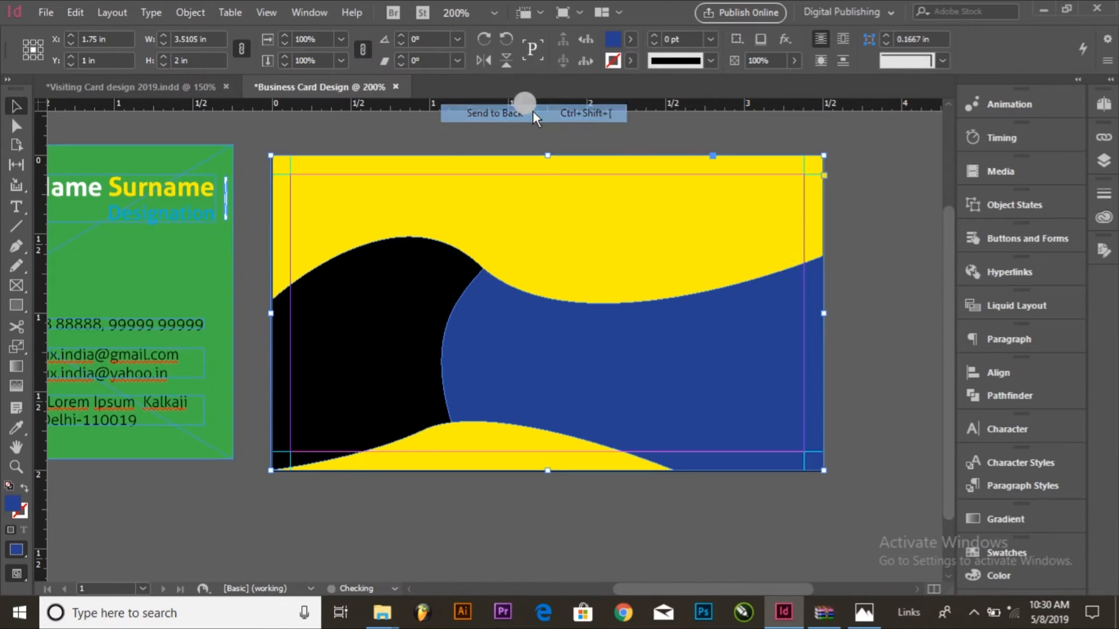
pyautogui.click(871, 278)
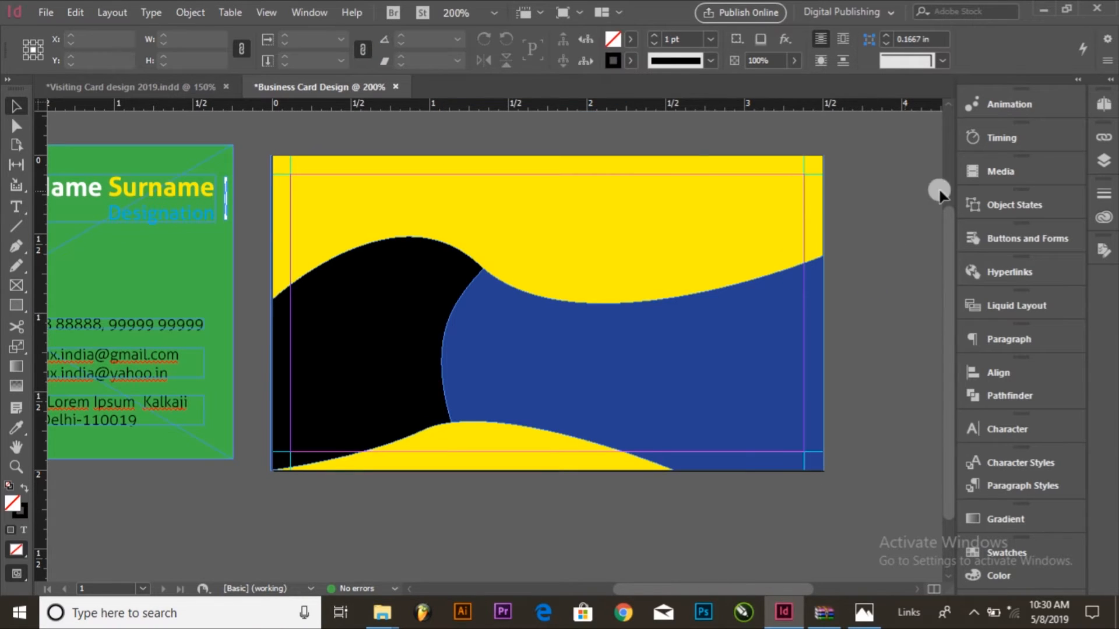
pyautogui.click(1103, 161)
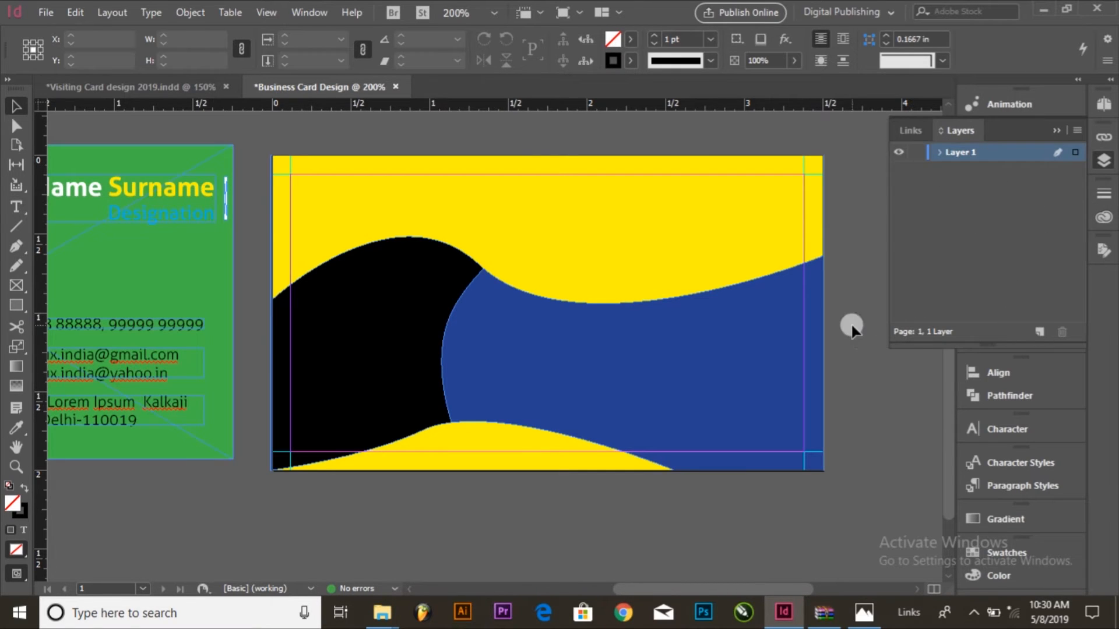
pyautogui.click(943, 245)
pyautogui.click(835, 293)
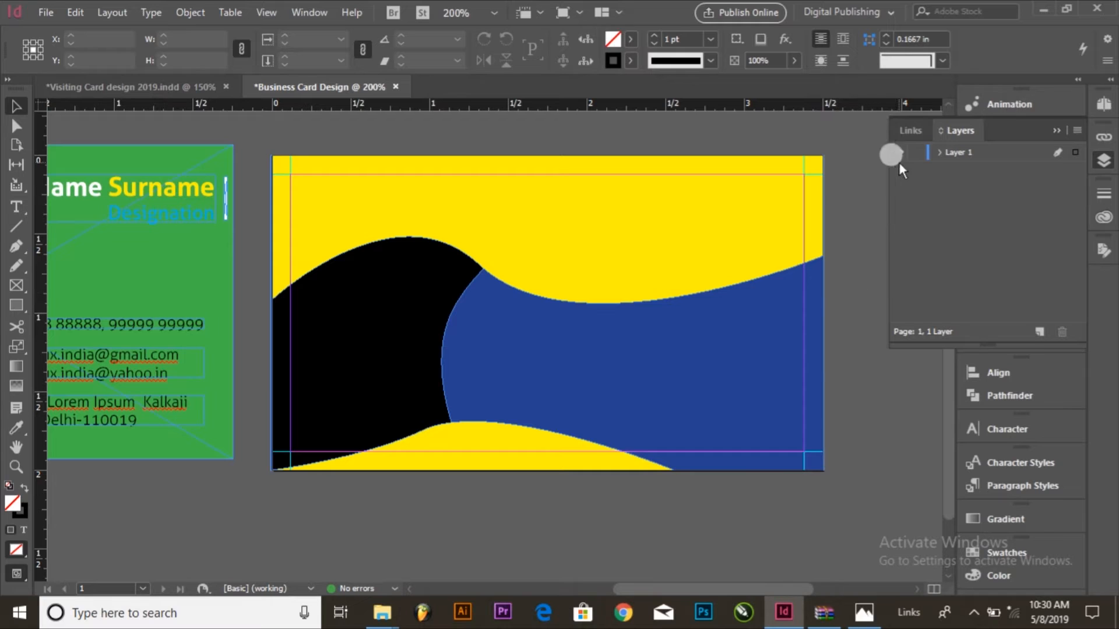
pyautogui.click(863, 201)
pyautogui.click(1054, 131)
# Step: Fill the black curved shape with the default white-to-black linear gradient
pyautogui.click(631, 244)
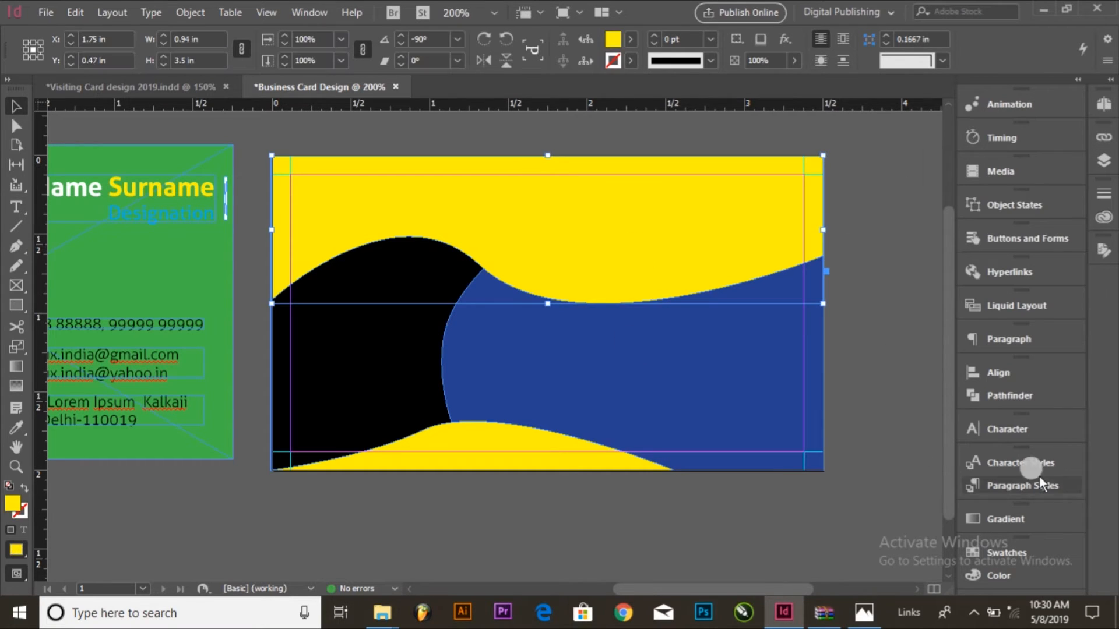
pyautogui.click(343, 372)
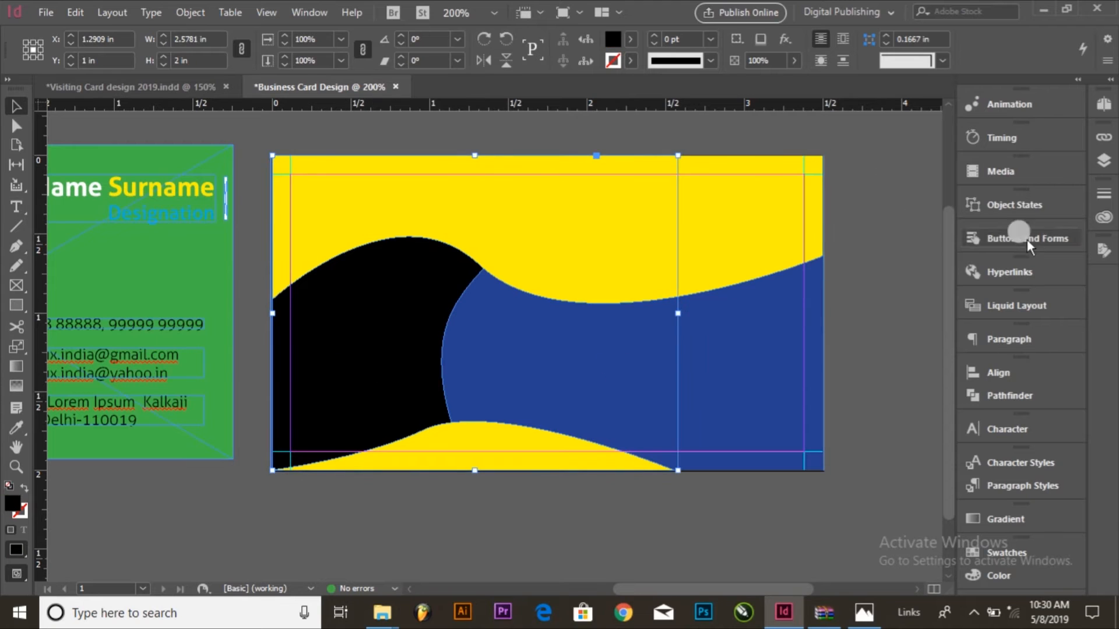
pyautogui.click(324, 13)
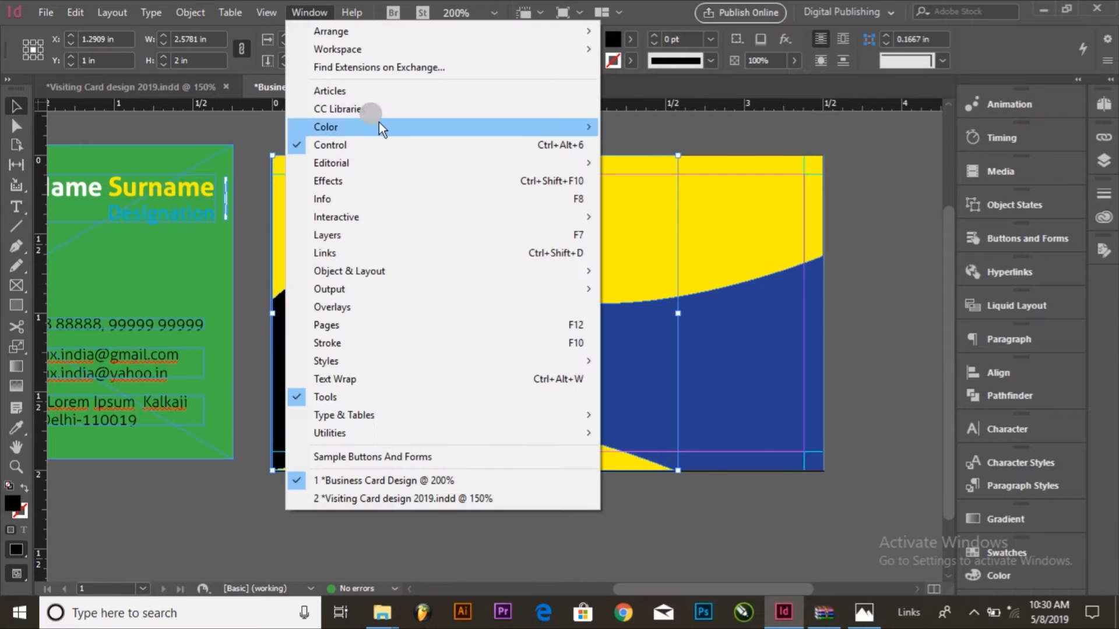
pyautogui.moveTo(425, 127)
pyautogui.click(643, 162)
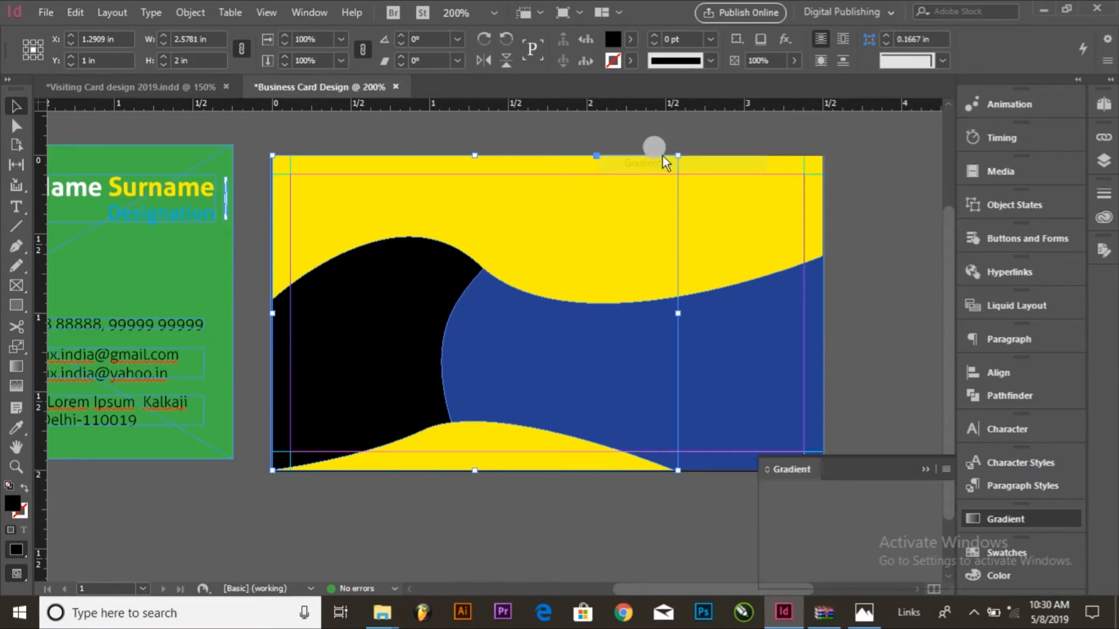
pyautogui.moveTo(862, 463); pyautogui.dragTo(827, 140)
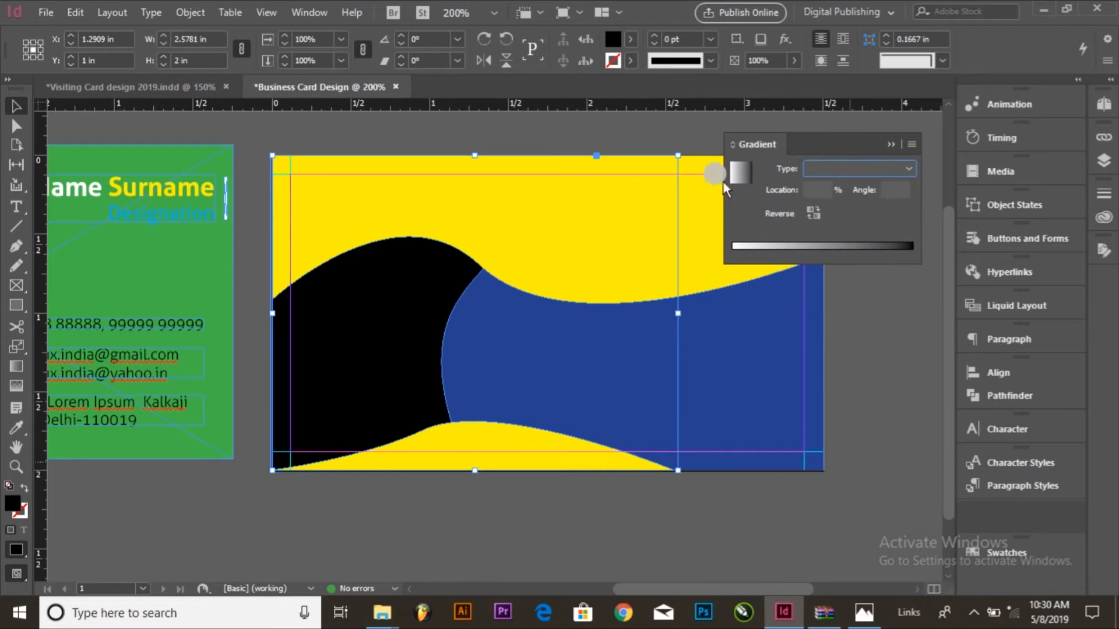
pyautogui.click(739, 174)
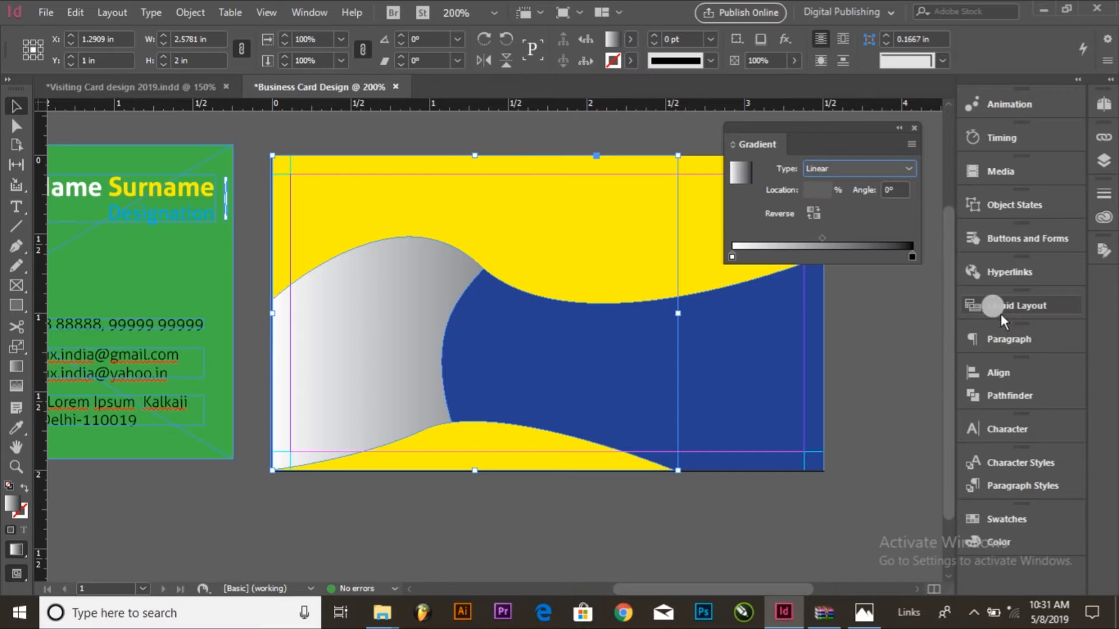
# Step: Replace the gradient's black stop with the C=100 M=0 Y=0 K=0 cyan swatch and reverse the gradient
pyautogui.click(1002, 522)
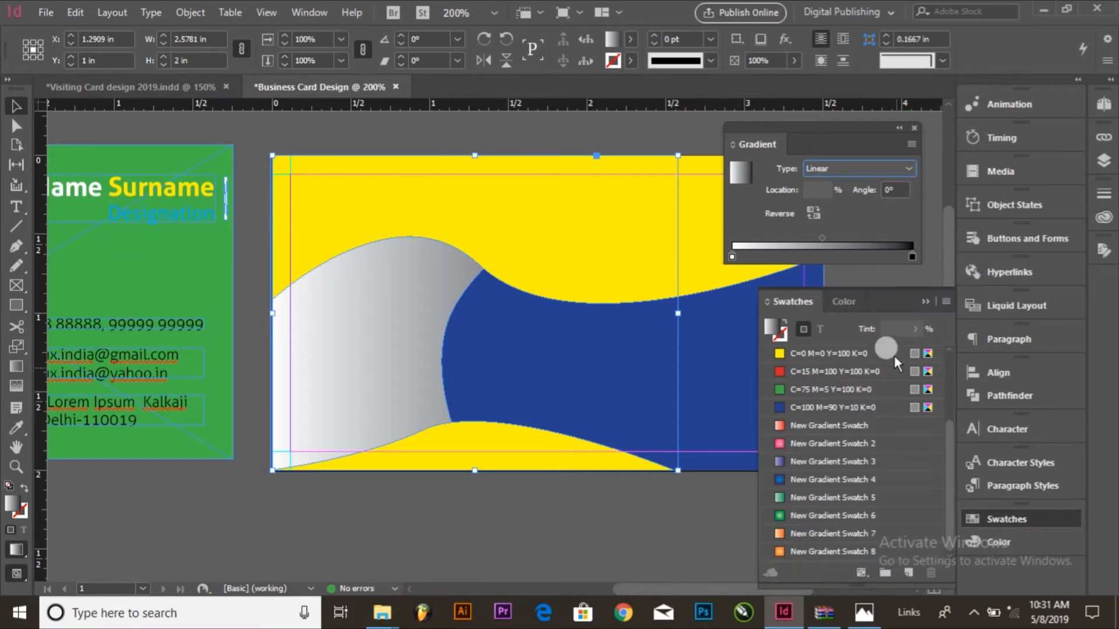
pyautogui.scroll(3, 803, 456)
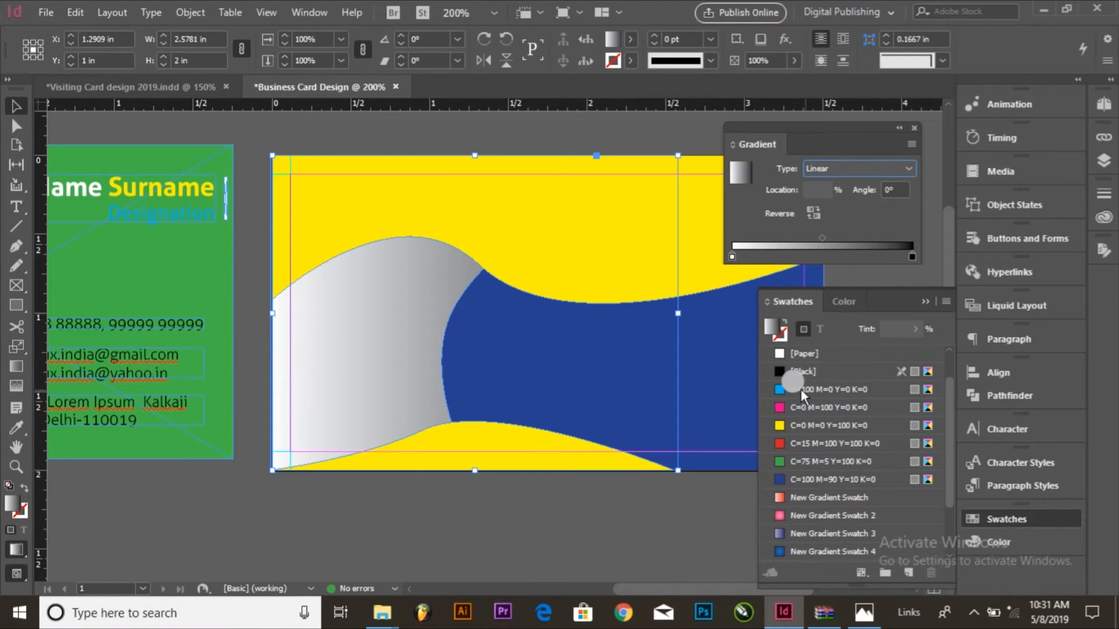
pyautogui.moveTo(783, 389); pyautogui.dragTo(912, 257)
pyautogui.click(813, 214)
# Step: Set the gradient's white stop location to 24% and readjust it to about 40.5%
pyautogui.doubleClick(815, 189)
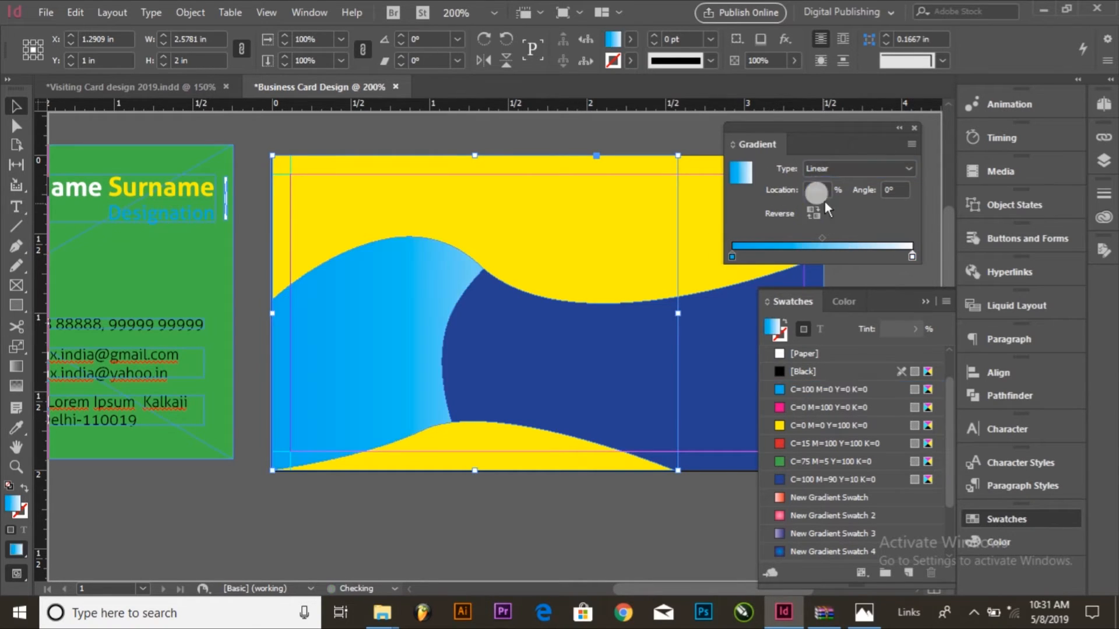
pyautogui.write('2')
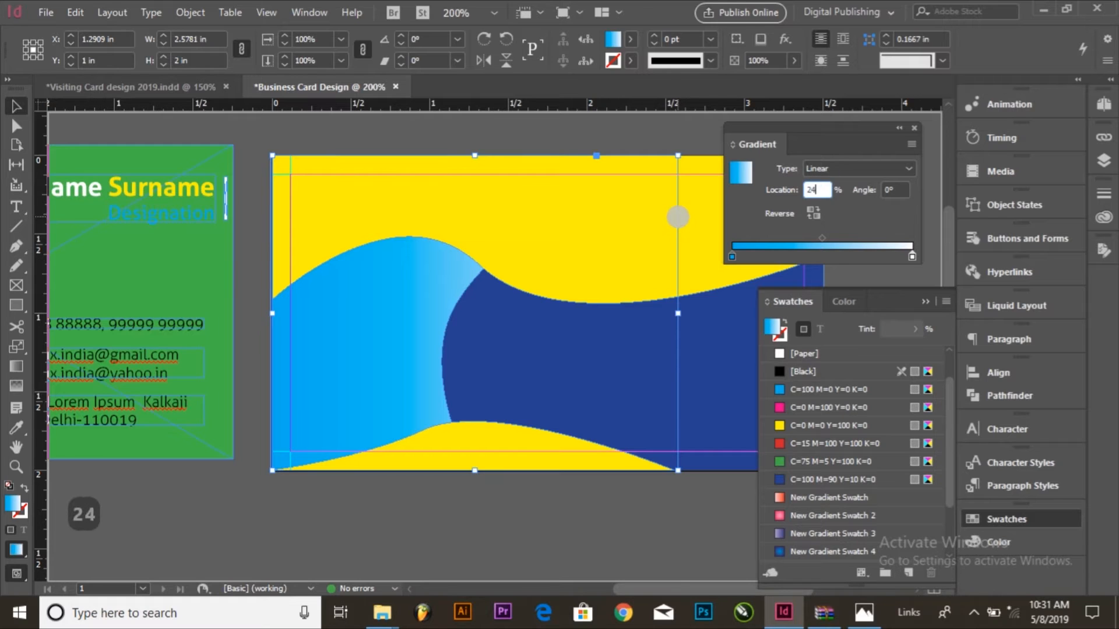
pyautogui.write('4')
pyautogui.press('Tab')
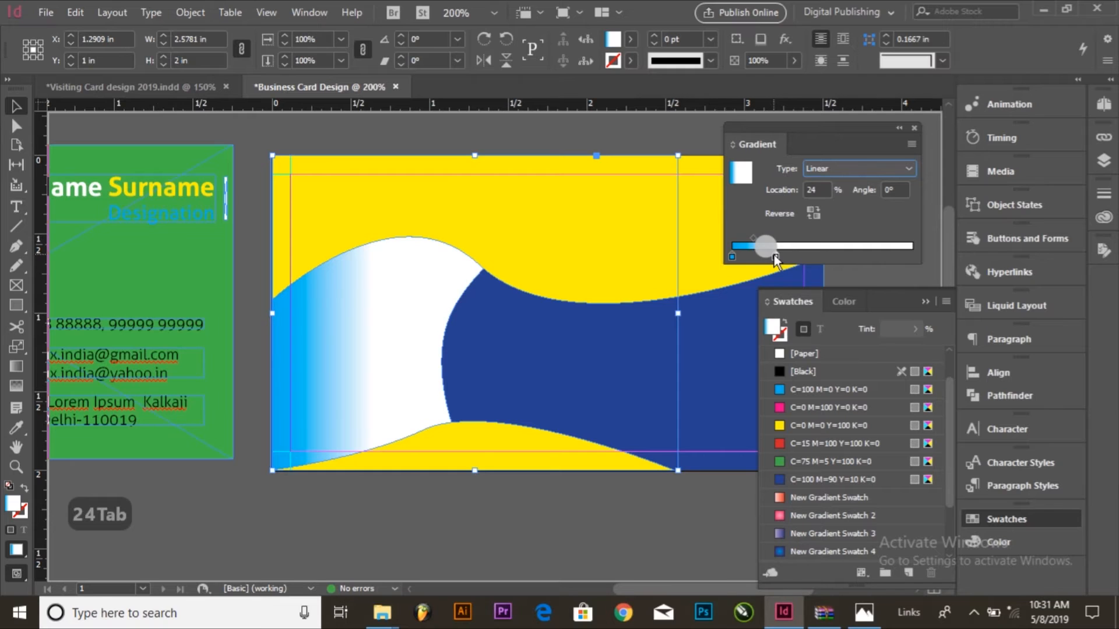
pyautogui.moveTo(797, 253); pyautogui.dragTo(805, 253)
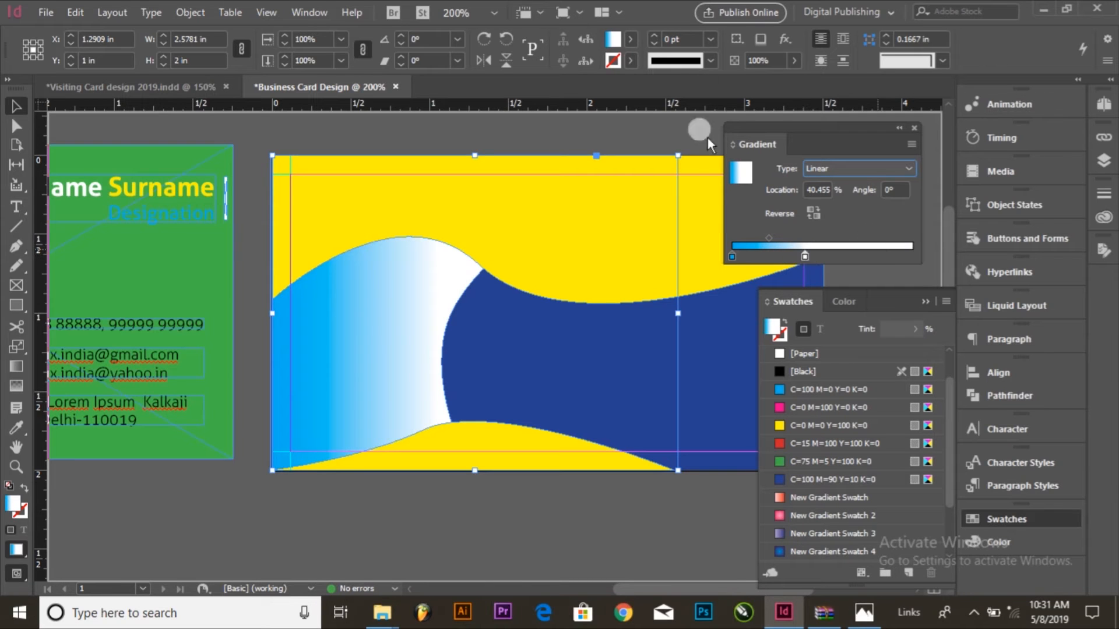
# Step: Copy the cyan-to-white gradient from the curved shape onto the upper yellow wave with the Eyedropper
pyautogui.click(627, 239)
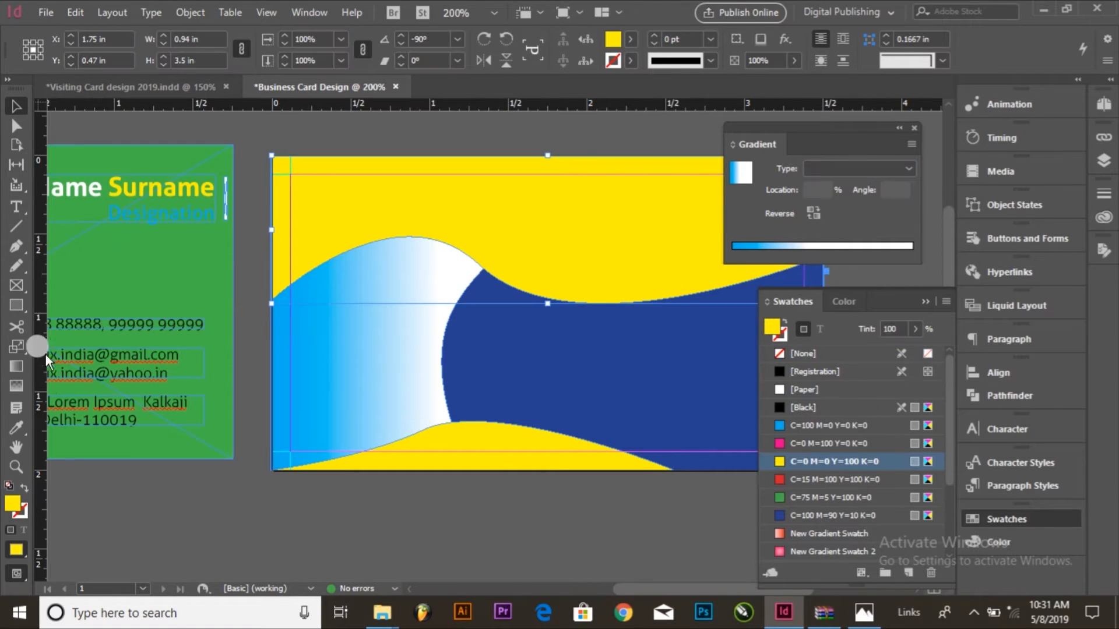
pyautogui.click(18, 429)
pyautogui.click(337, 382)
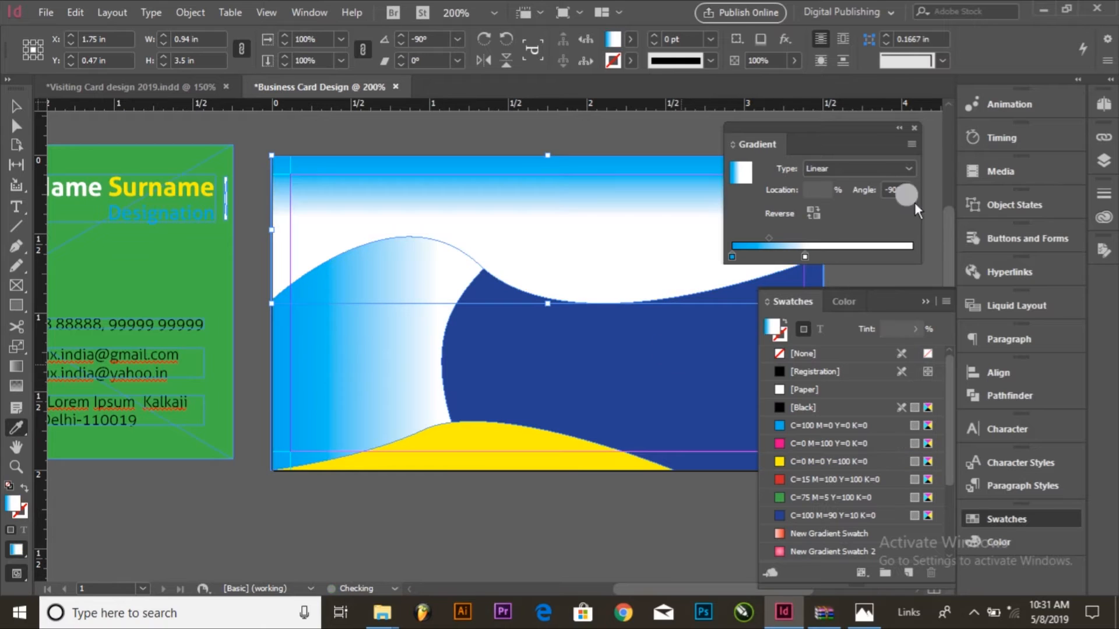
# Step: Duplicate the C=100 M=90 Y=10 K=0 swatch used by the background rectangle
pyautogui.click(16, 106)
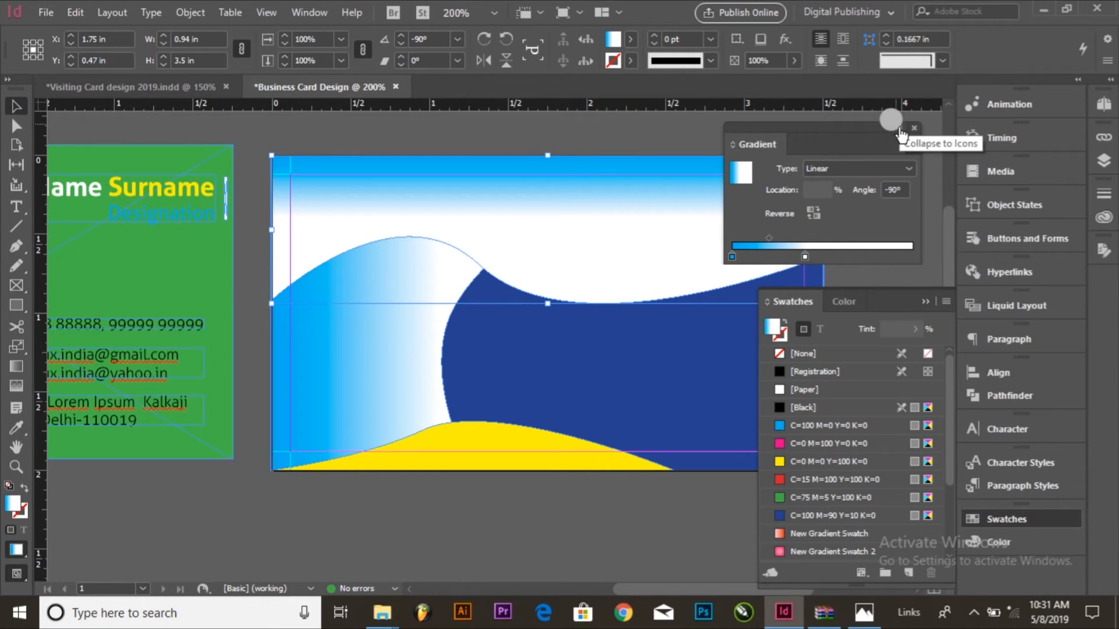
pyautogui.click(726, 335)
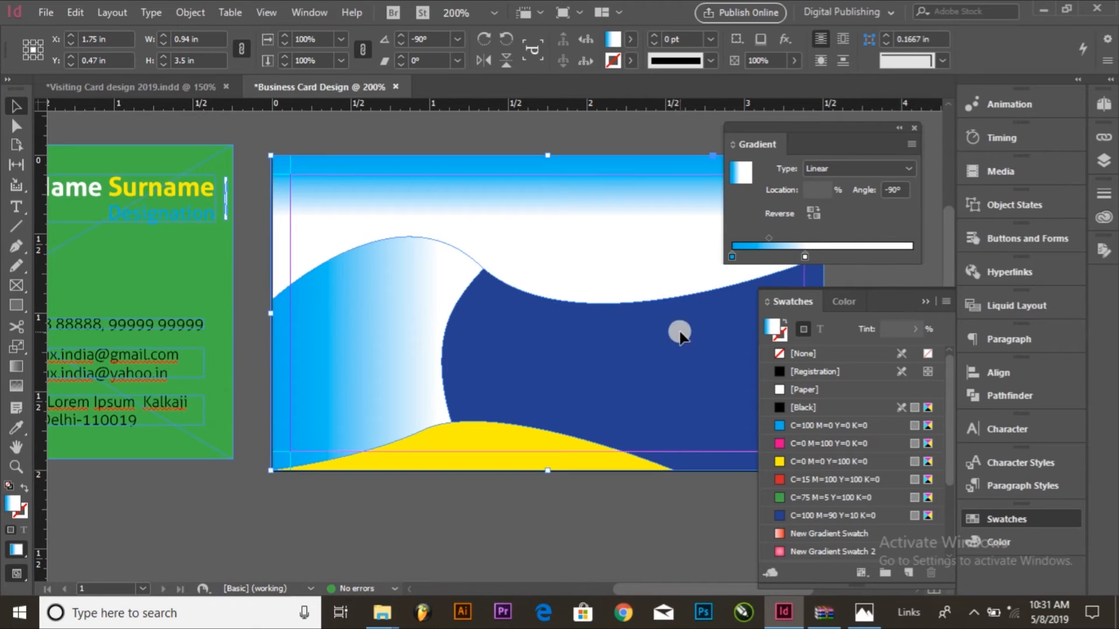
pyautogui.scroll(-1, 870, 523)
pyautogui.scroll(-2, 856, 505)
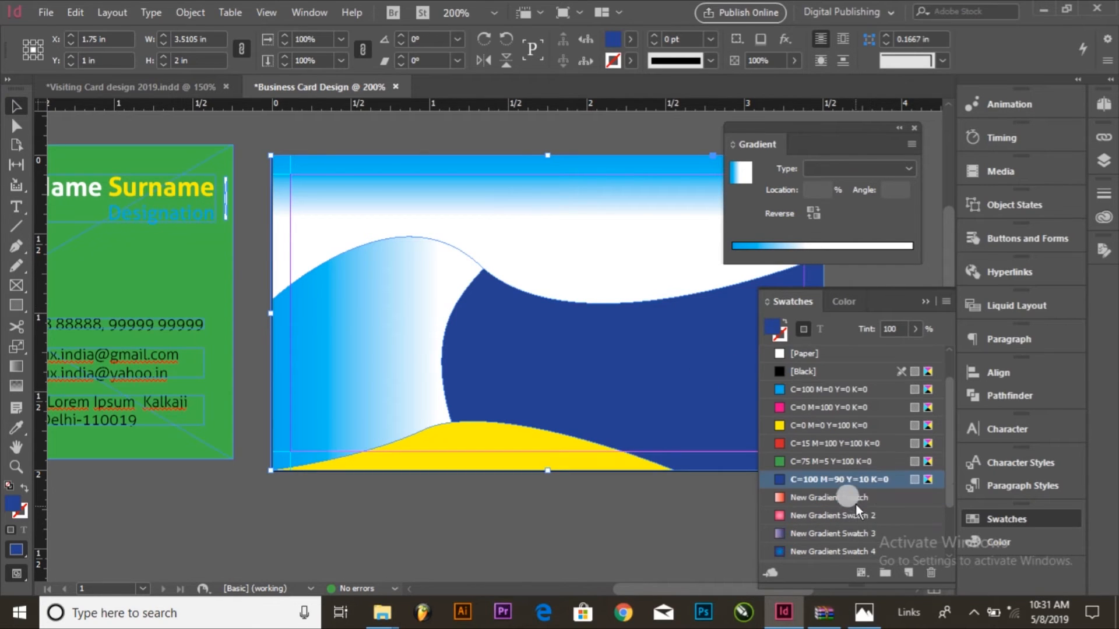
pyautogui.click(908, 573)
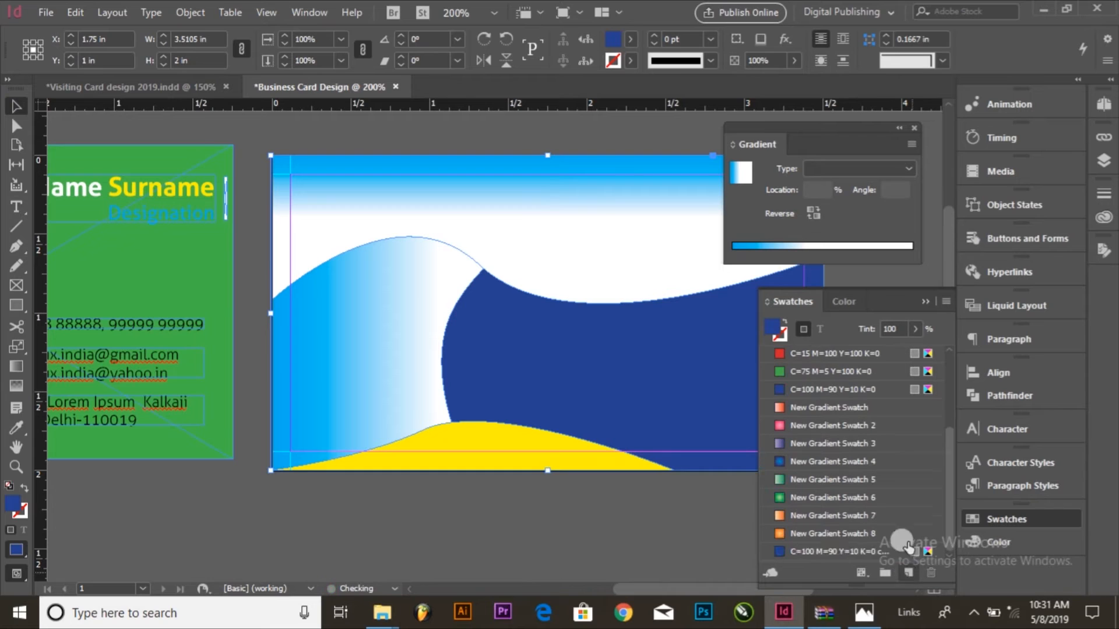
# Step: Change the duplicated background swatch's colour to C=83 M=43 Y=0 K=0
pyautogui.doubleClick(837, 553)
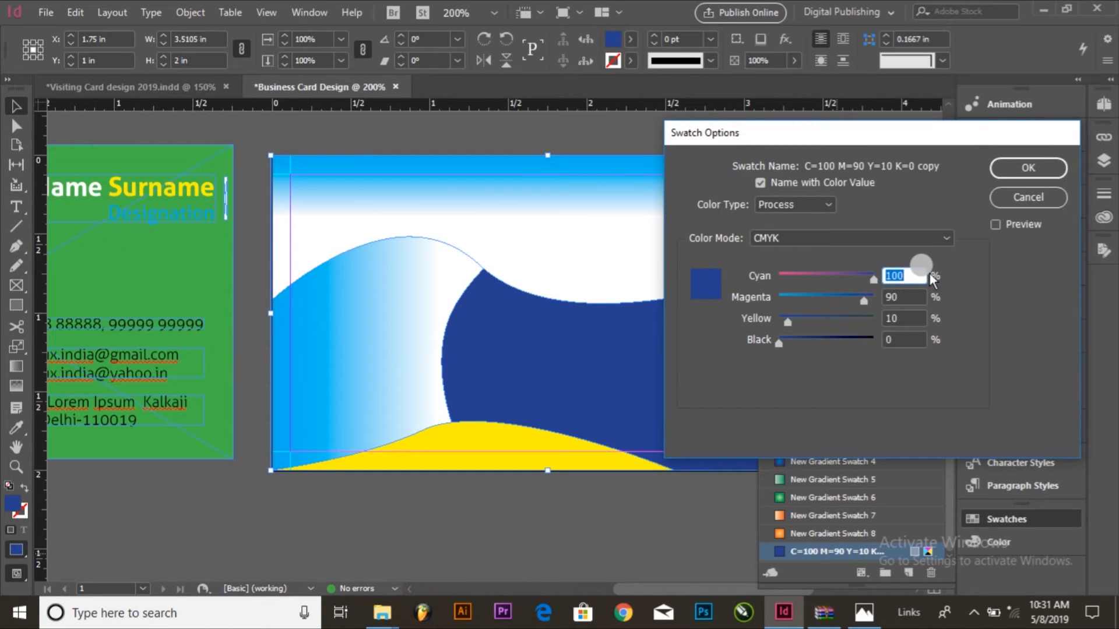
pyautogui.write('83')
pyautogui.press('Tab')
pyautogui.write('0')
pyautogui.press('Tab')
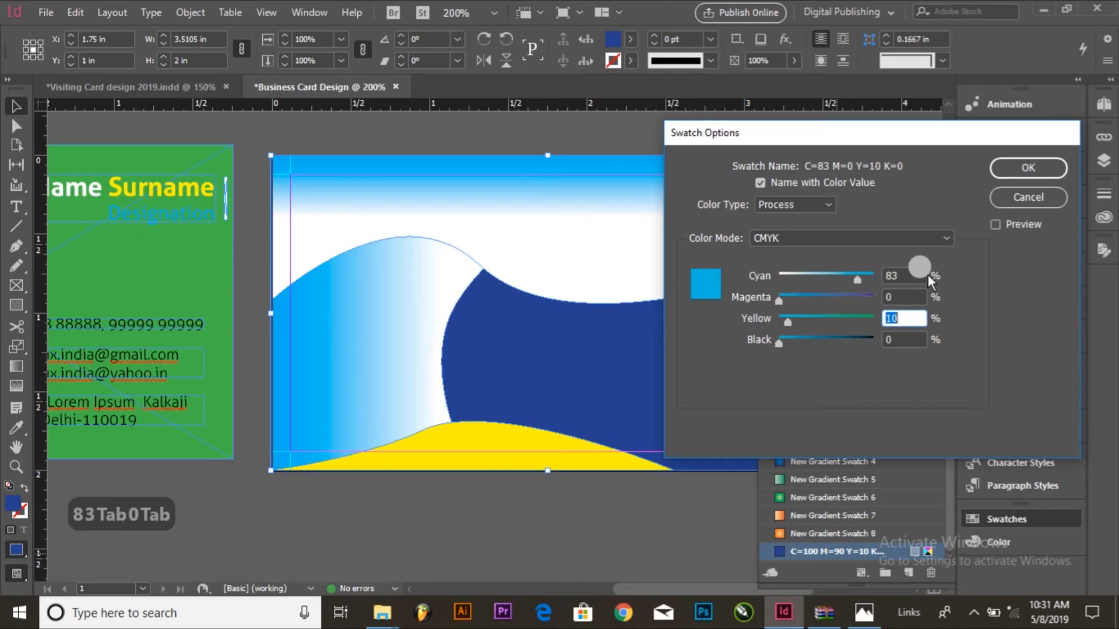
pyautogui.write('43')
pyautogui.press('Tab')
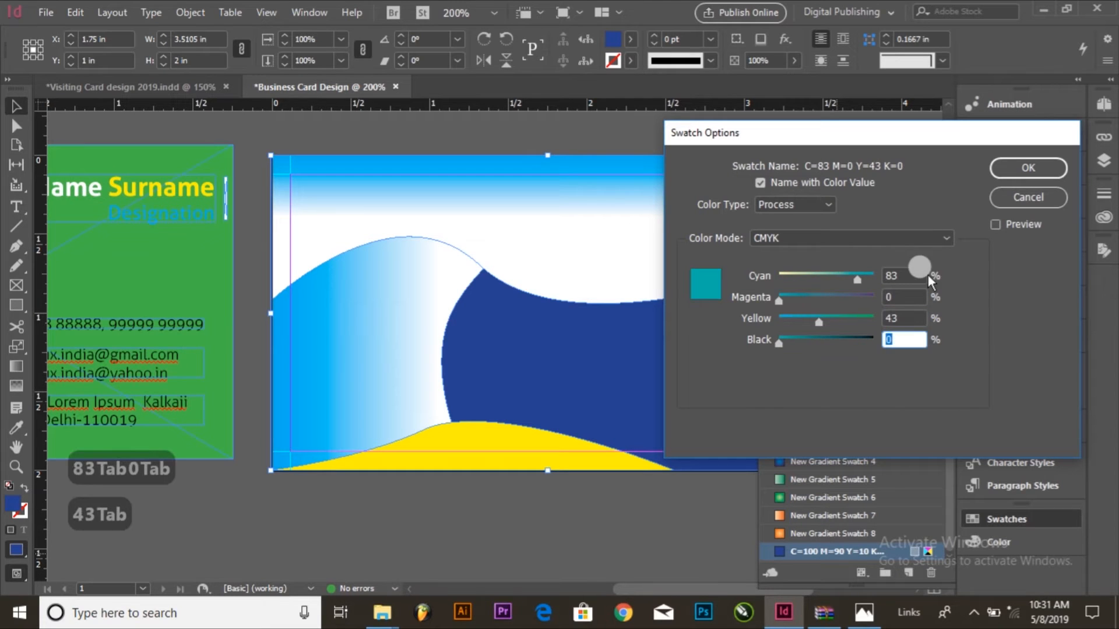
pyautogui.click(912, 298)
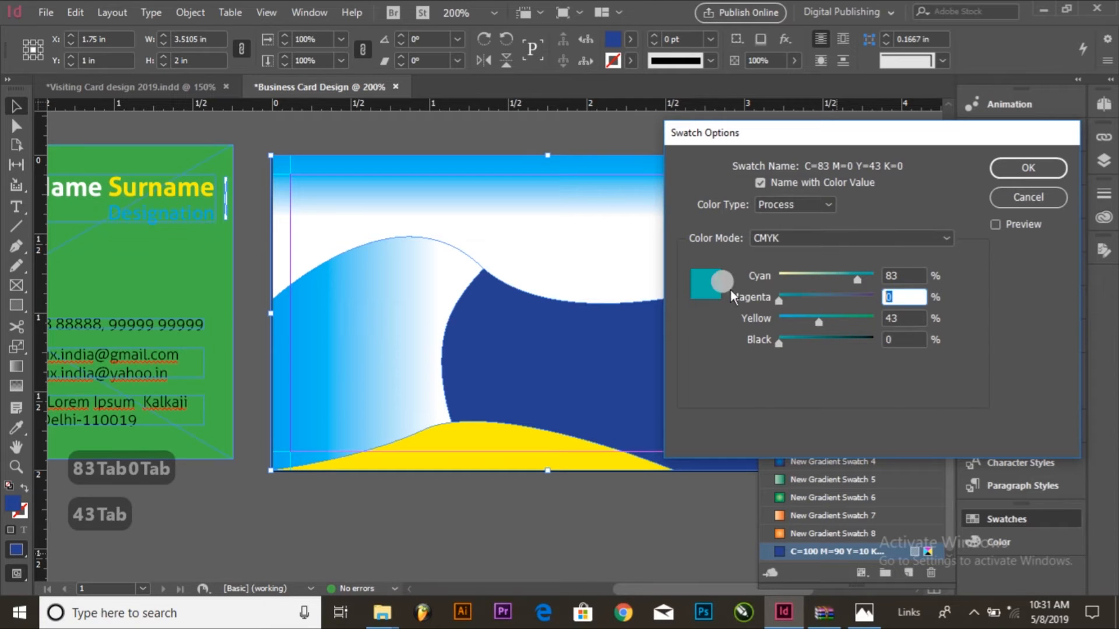
pyautogui.write('7')
pyautogui.press('BackSpace')
pyautogui.write('43')
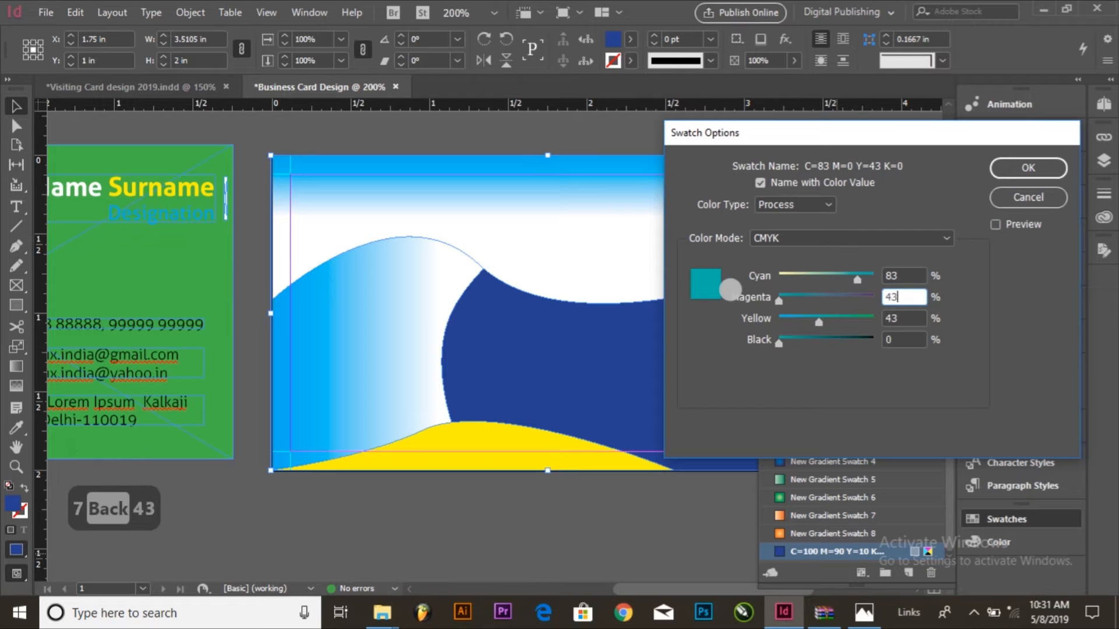
pyautogui.press('Tab')
pyautogui.write('0')
pyautogui.press('Tab')
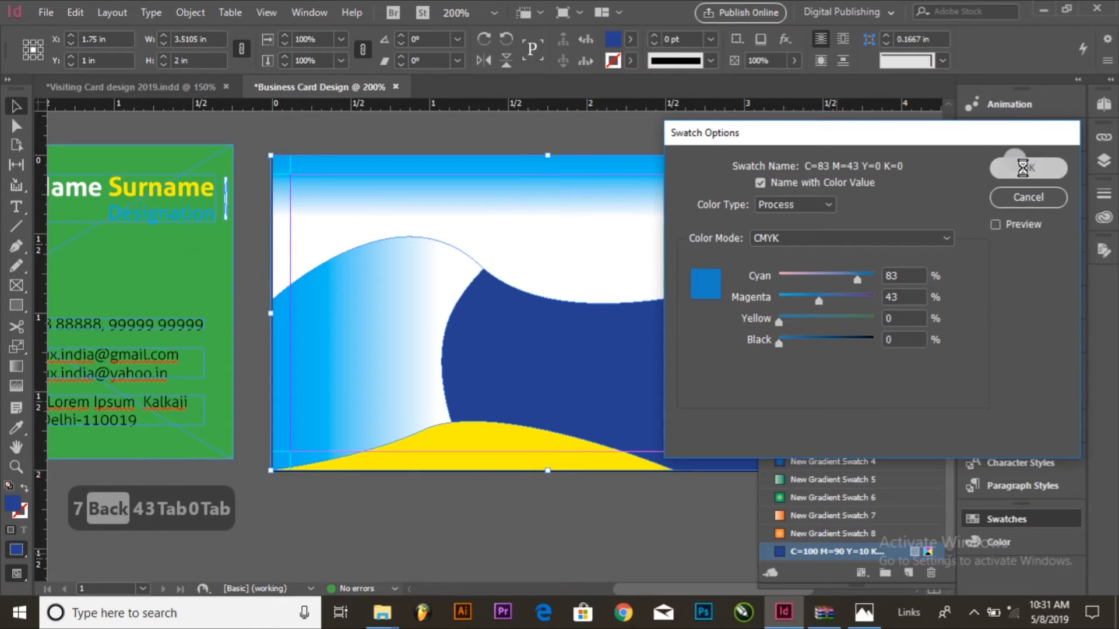
pyautogui.click(1027, 167)
pyautogui.click(656, 535)
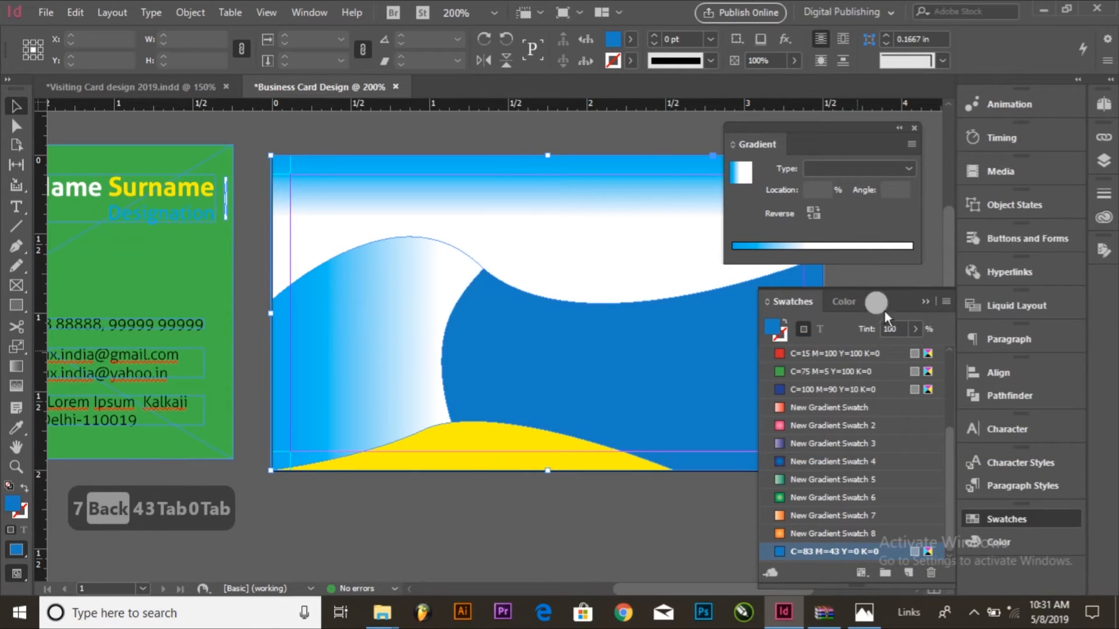
# Step: Set the opacity of both the upper wave and the curved gradient shape to 60%
pyautogui.click(897, 129)
pyautogui.moveTo(817, 130); pyautogui.dragTo(896, 126)
pyautogui.click(614, 247)
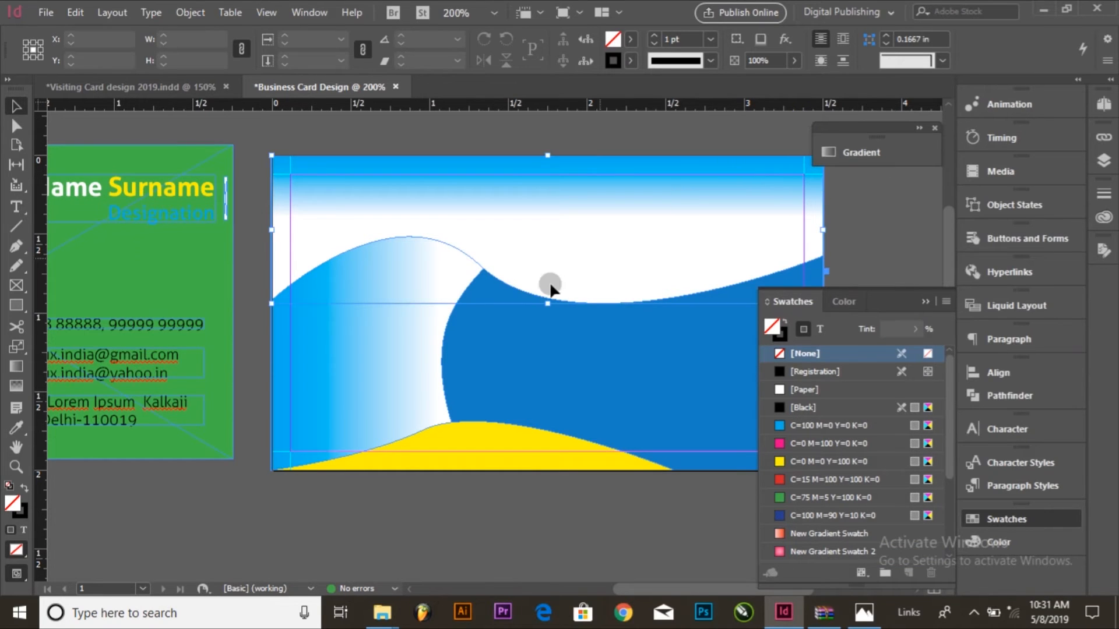
pyautogui.click(437, 348)
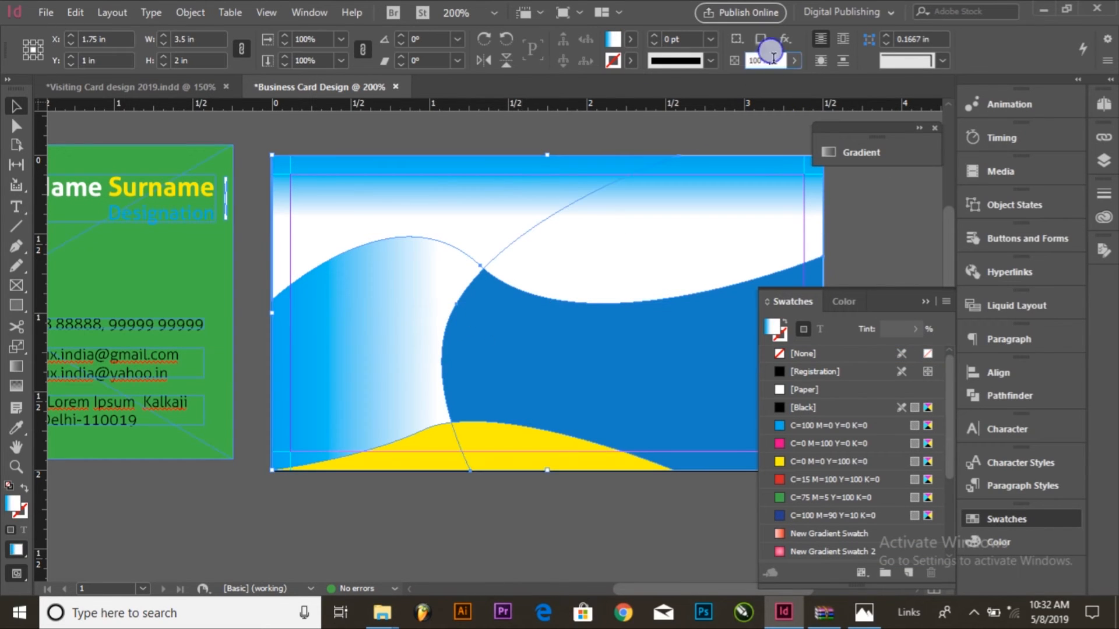
pyautogui.write('60')
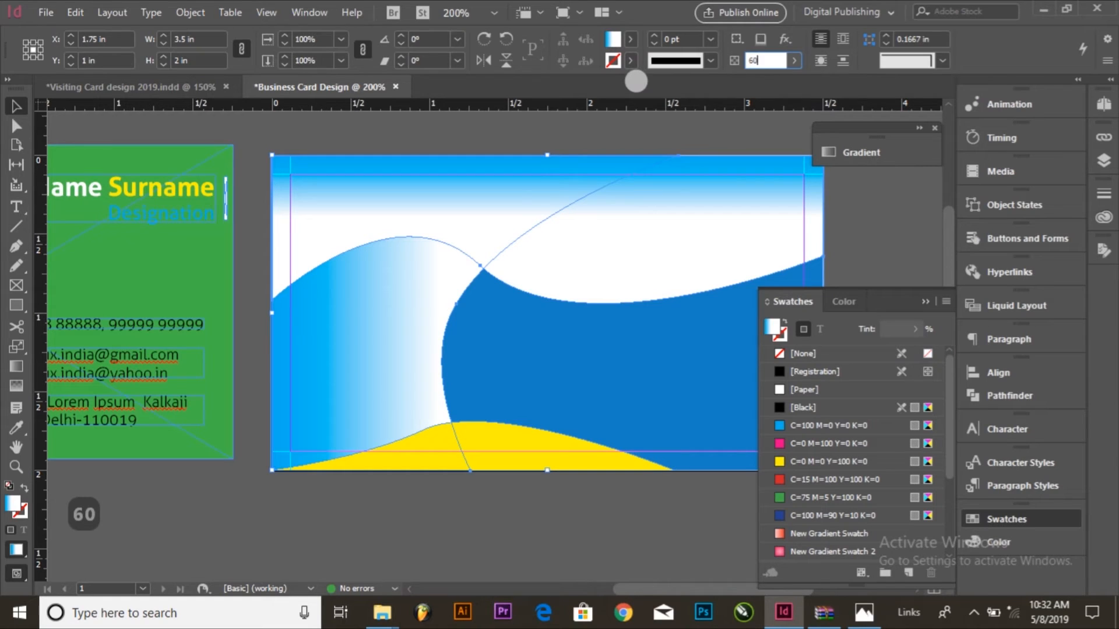
pyautogui.click(793, 60)
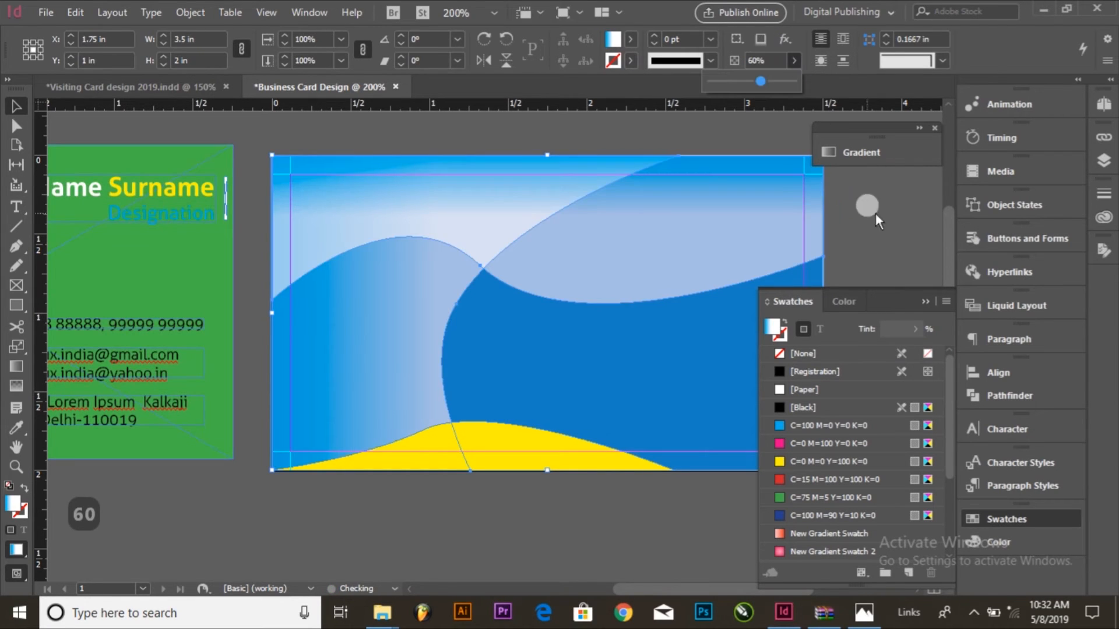
pyautogui.click(867, 206)
# Step: Fill the yellow bottom wave with the C=100 M=90 Y=10 K=0 swatch and set its opacity to 60%
pyautogui.click(732, 237)
pyautogui.click(900, 234)
pyautogui.moveTo(736, 352); pyautogui.dragTo(653, 344)
pyautogui.click(470, 433)
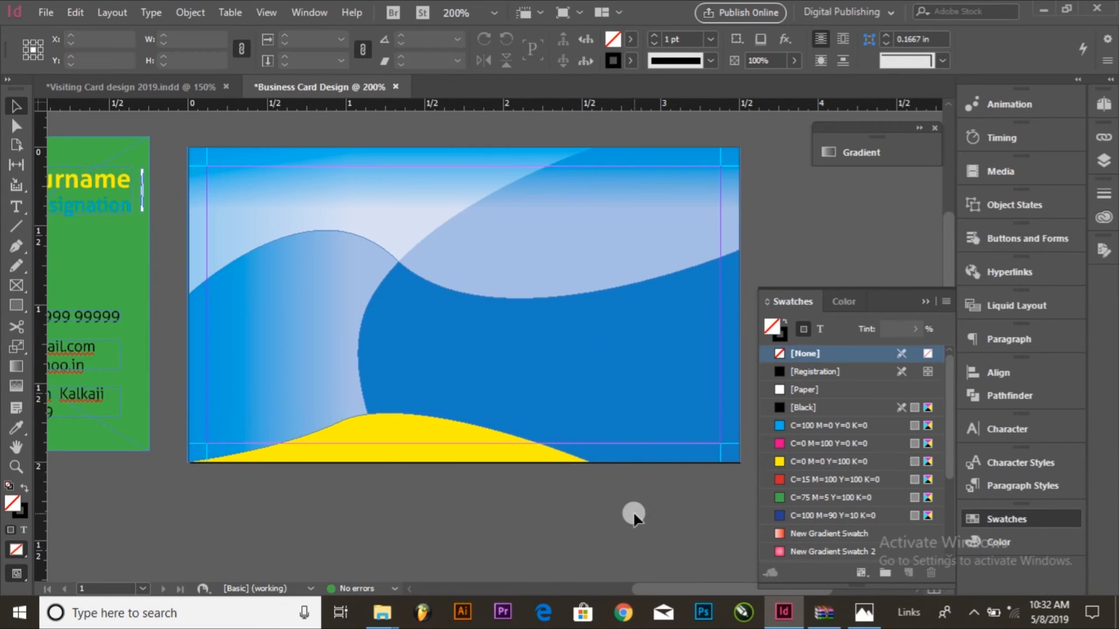
pyautogui.click(820, 516)
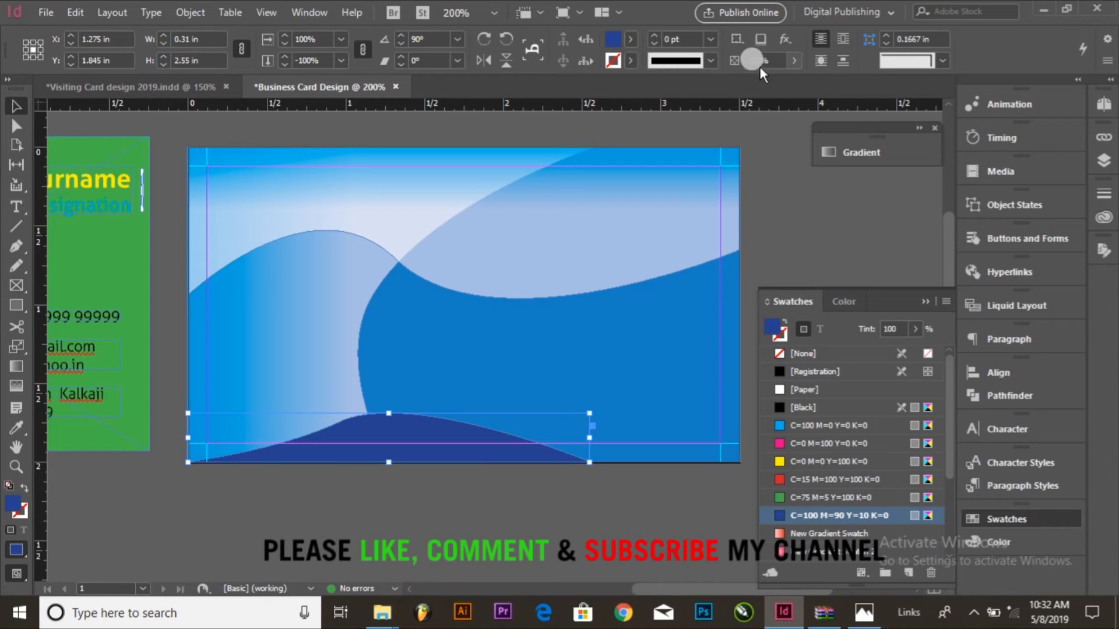
pyautogui.write('60')
pyautogui.press('Return')
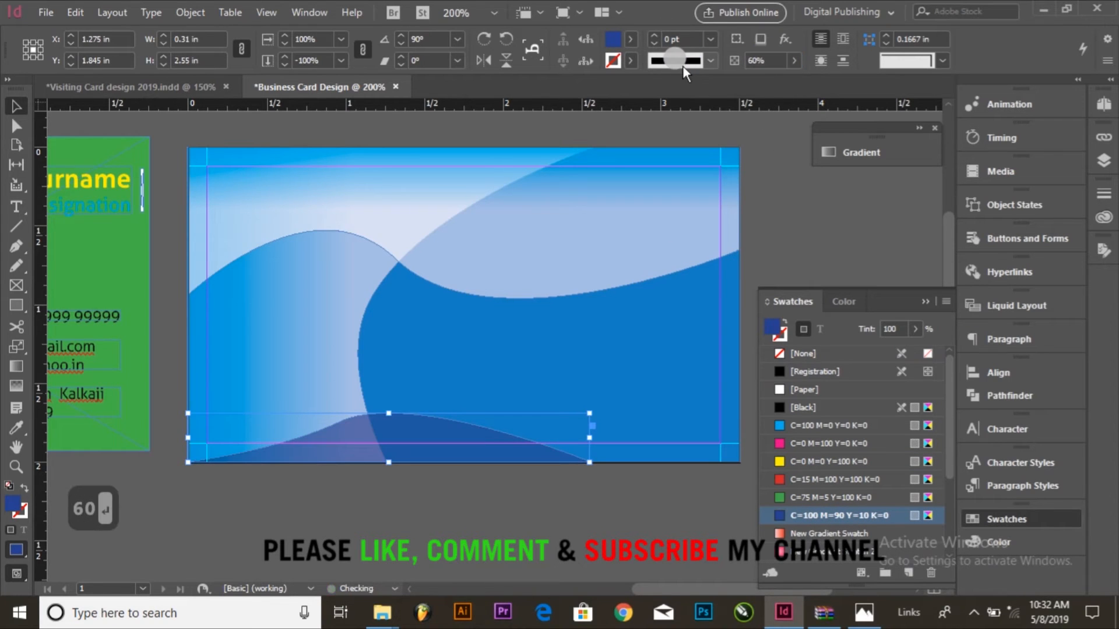
# Step: Shrink the bottom wave from its upper-left corner to about 2.18 in wide and 0.265 in high
pyautogui.click(685, 495)
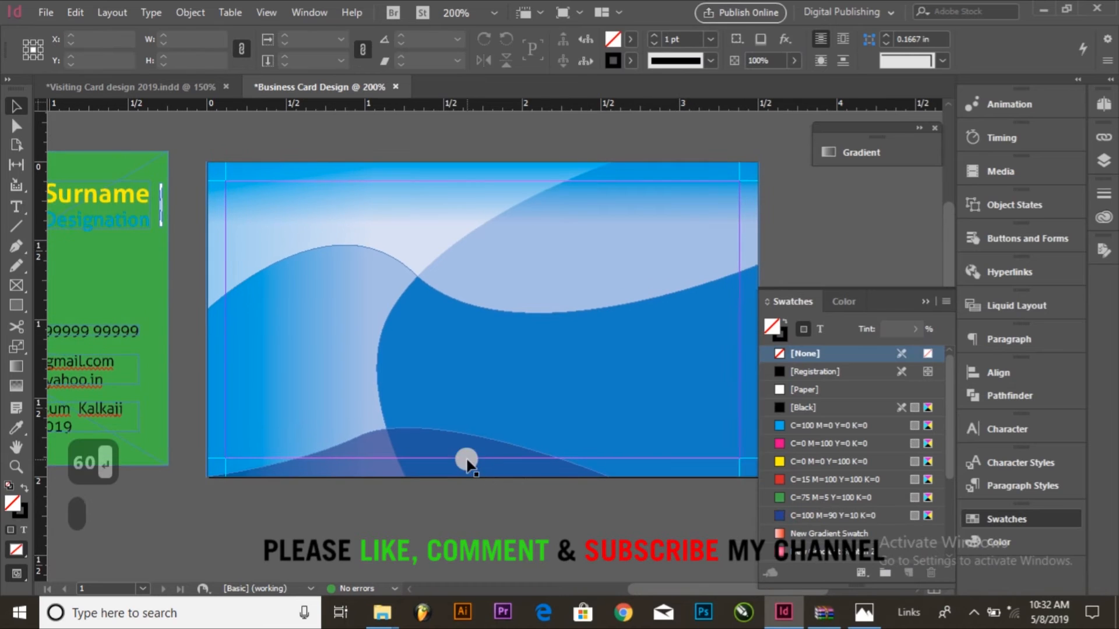
pyautogui.click(318, 449)
pyautogui.moveTo(206, 423); pyautogui.dragTo(240, 444)
# Step: Move the white stop of the upper wave's gradient to about 97.7% and replace it with the C=100 M=90 Y=10 K=0 swatch
pyautogui.click(631, 255)
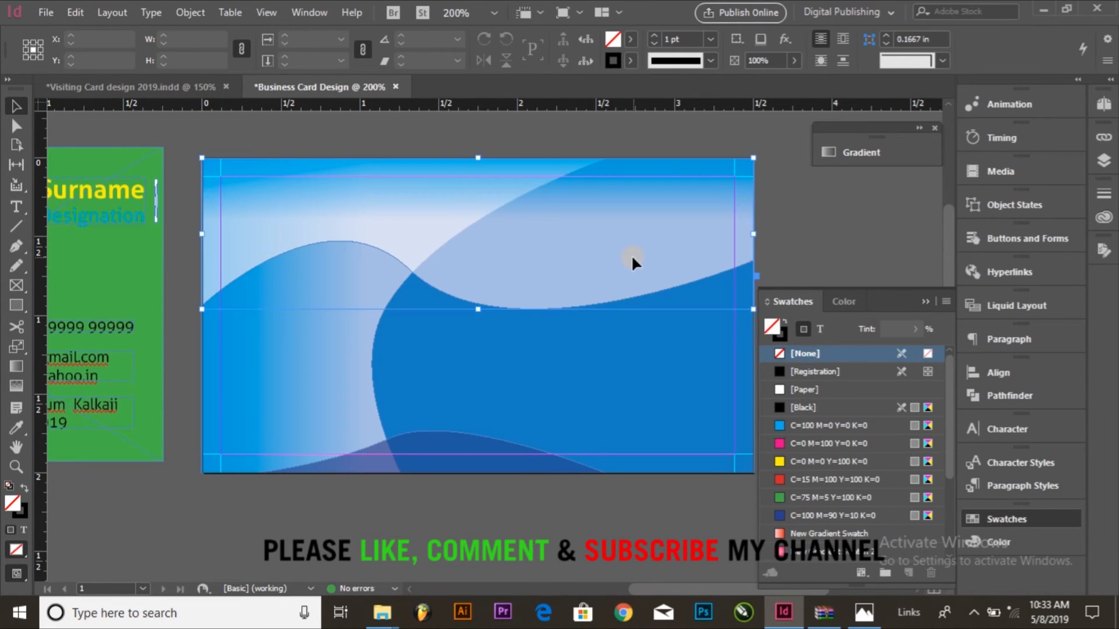
pyautogui.click(889, 155)
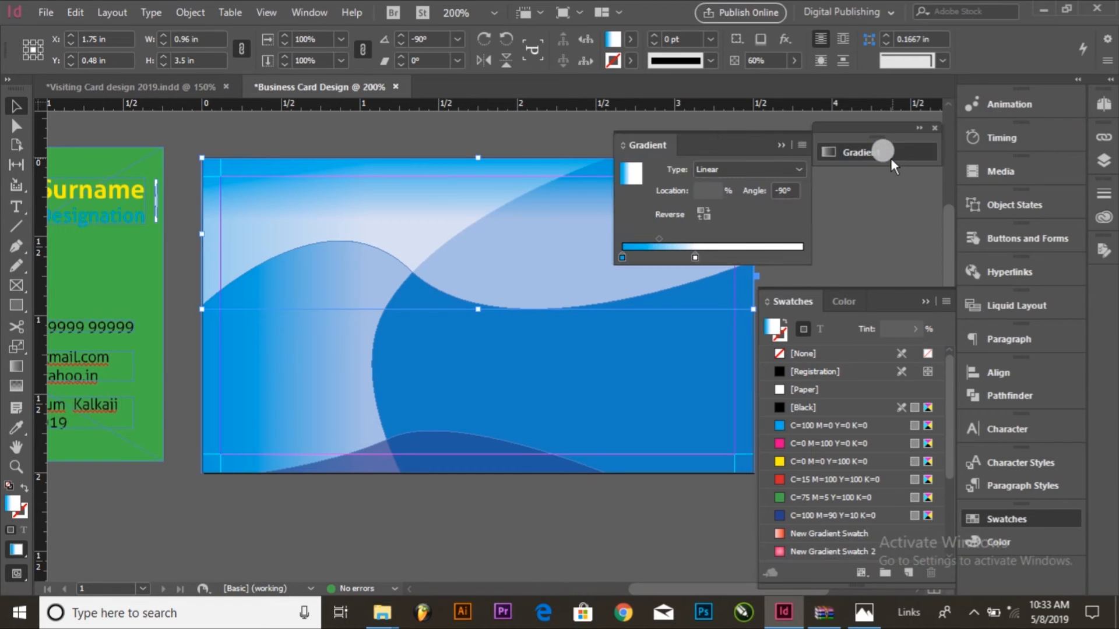
pyautogui.moveTo(694, 258); pyautogui.dragTo(811, 244)
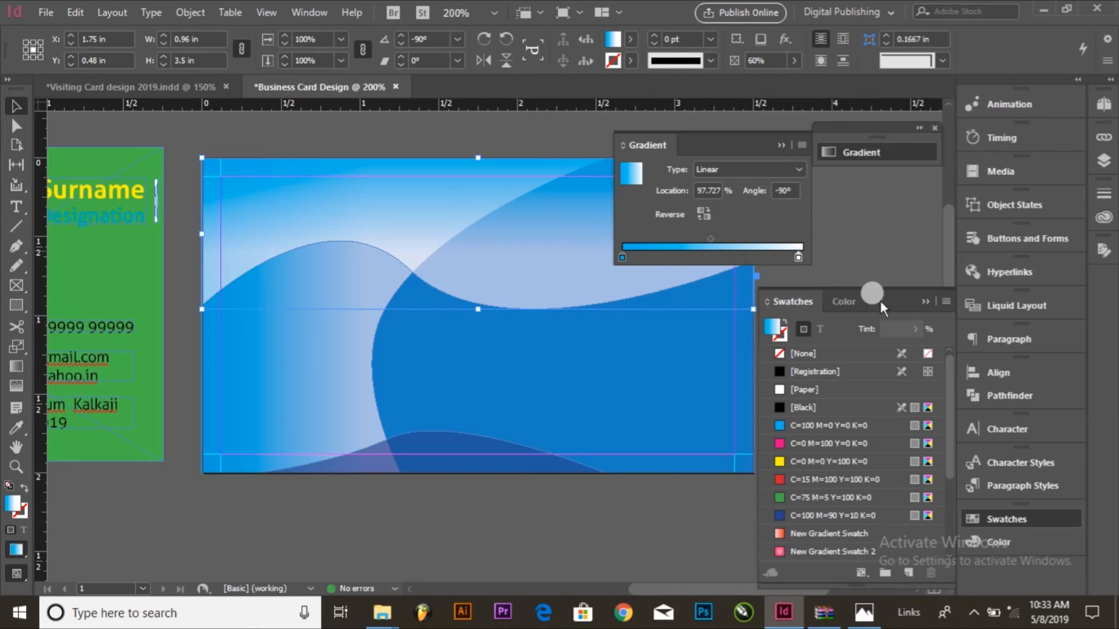
pyautogui.moveTo(783, 531); pyautogui.dragTo(800, 258)
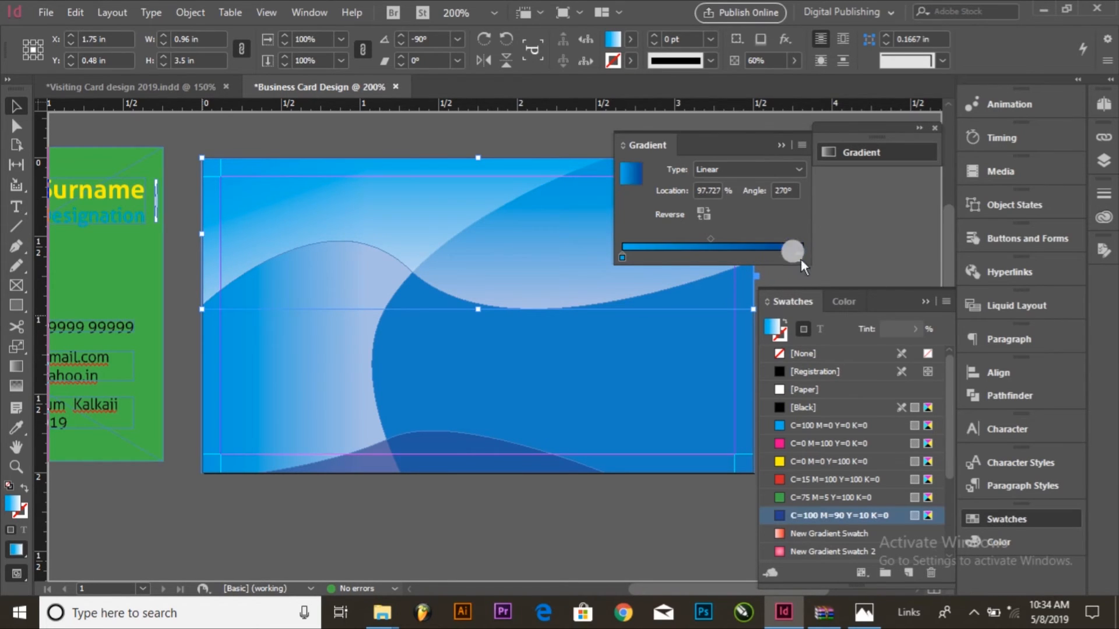
pyautogui.click(858, 244)
pyautogui.click(783, 144)
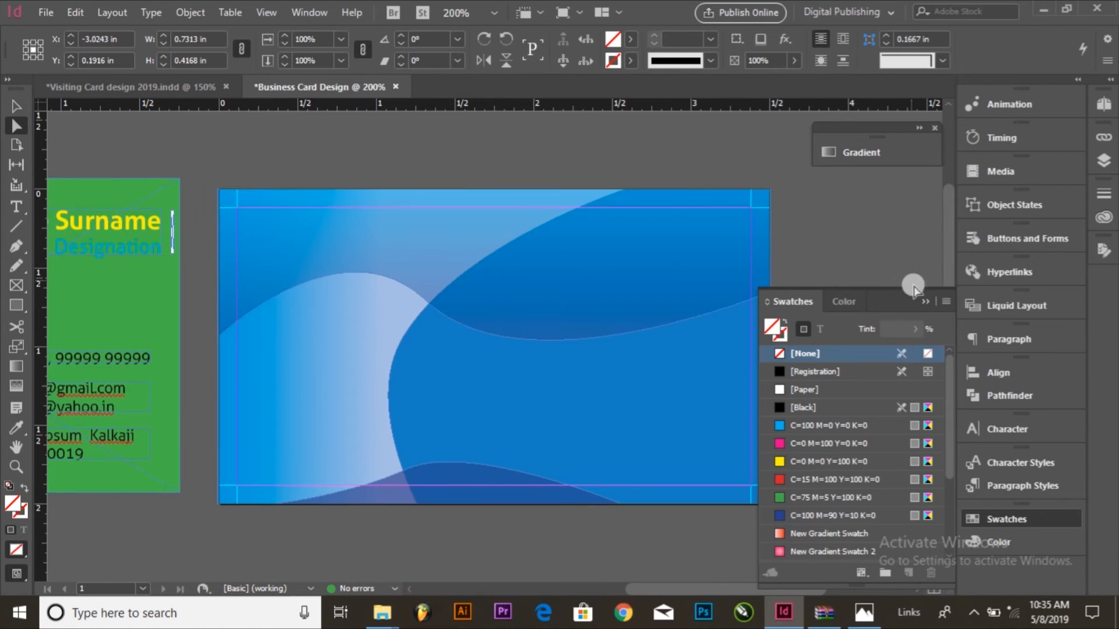
# Step: Move the Best Logo group from the green card onto the blue card's upper-left area and bring it to the front
pyautogui.click(926, 301)
pyautogui.click(874, 237)
pyautogui.hscroll(-10, 262, 304)
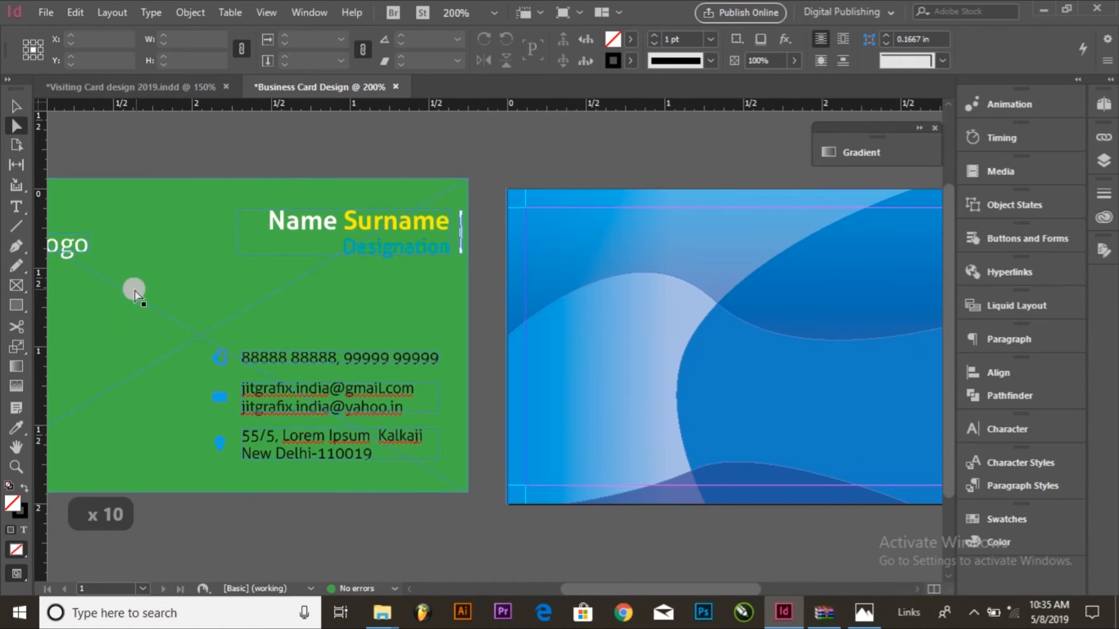
pyautogui.click(17, 106)
pyautogui.hscroll(-4, 205, 205)
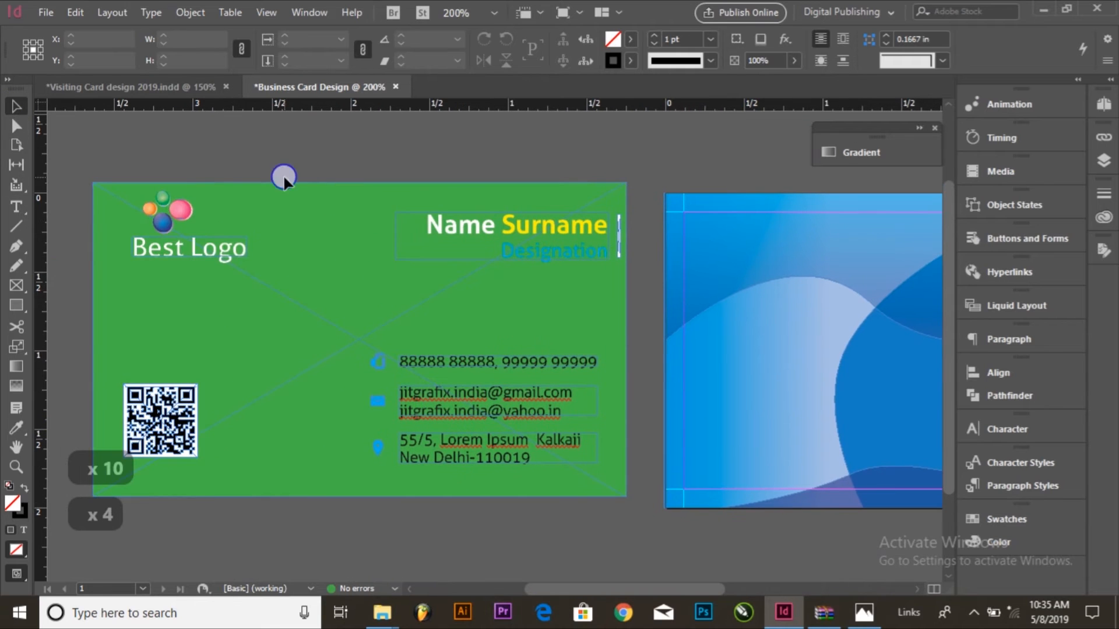
pyautogui.moveTo(172, 209); pyautogui.dragTo(756, 234)
pyautogui.hscroll(16, 755, 235)
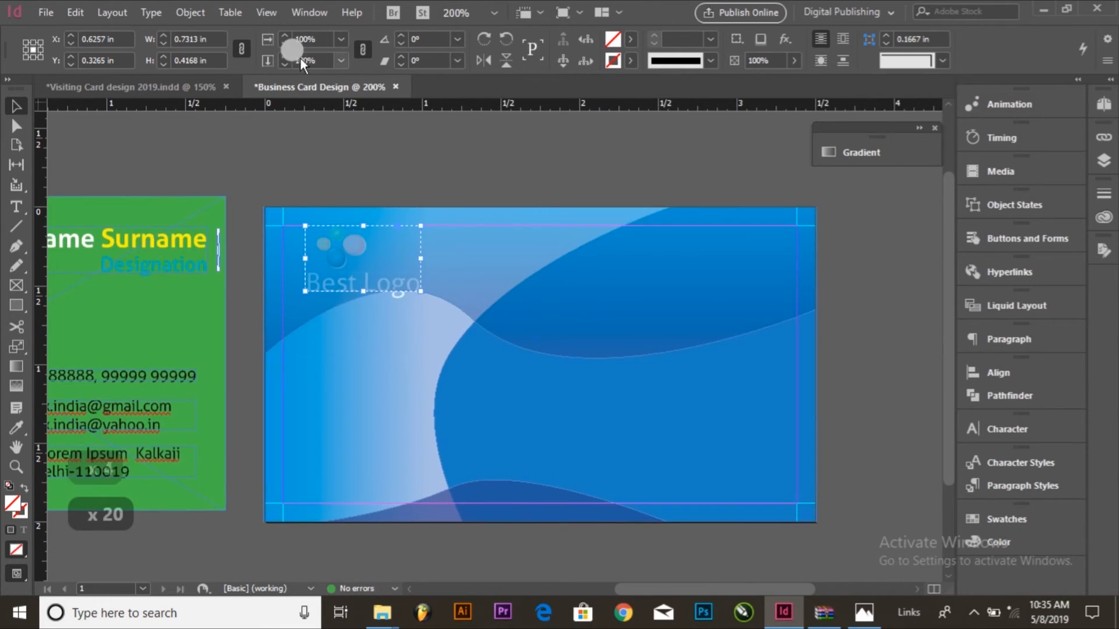
pyautogui.click(190, 13)
pyautogui.moveTo(225, 64)
pyautogui.click(455, 60)
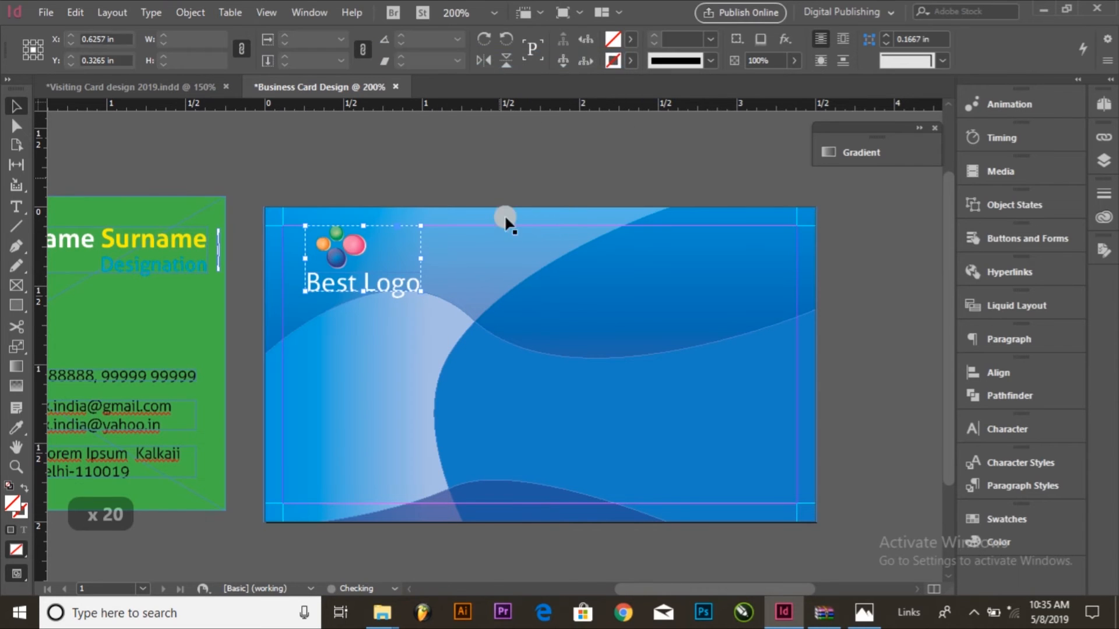
pyautogui.hotkey('ctrl', 'z')
pyautogui.click(543, 360)
pyautogui.moveTo(498, 318); pyautogui.dragTo(725, 408)
pyautogui.click(882, 391)
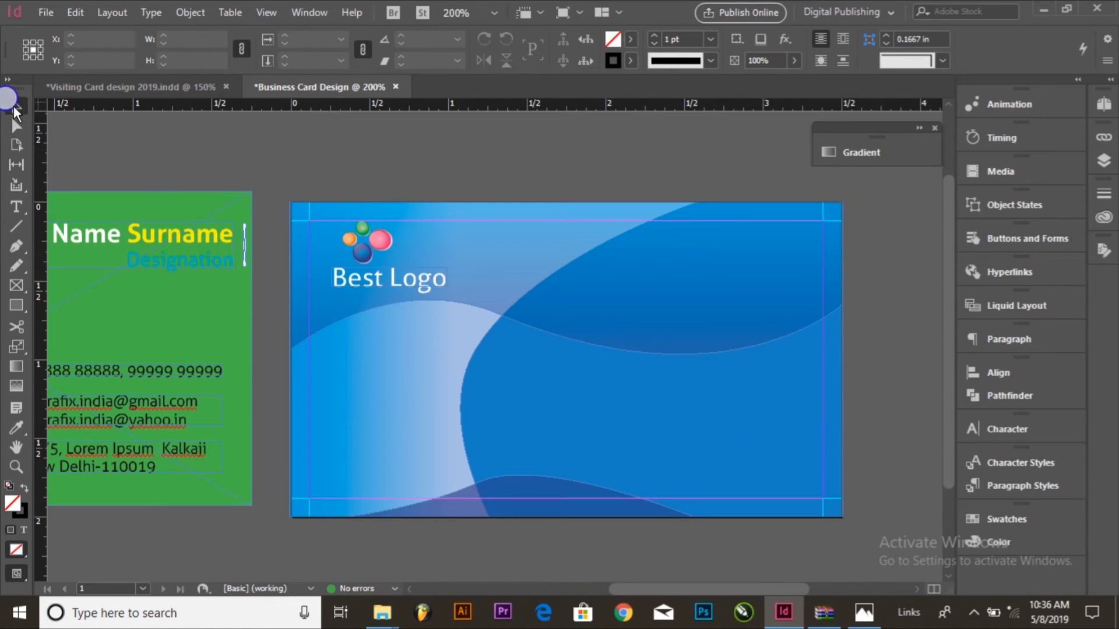
# Step: Nudge the Best Logo group left and slightly down, close to the card's left margin guide
pyautogui.click(348, 268)
pyautogui.press('Left')
pyautogui.press('Left')
pyautogui.press('Left')
pyautogui.press('Left')
pyautogui.press('Left')
pyautogui.press('Left')
pyautogui.press('Left')
pyautogui.press('Left')
pyautogui.click(396, 187)
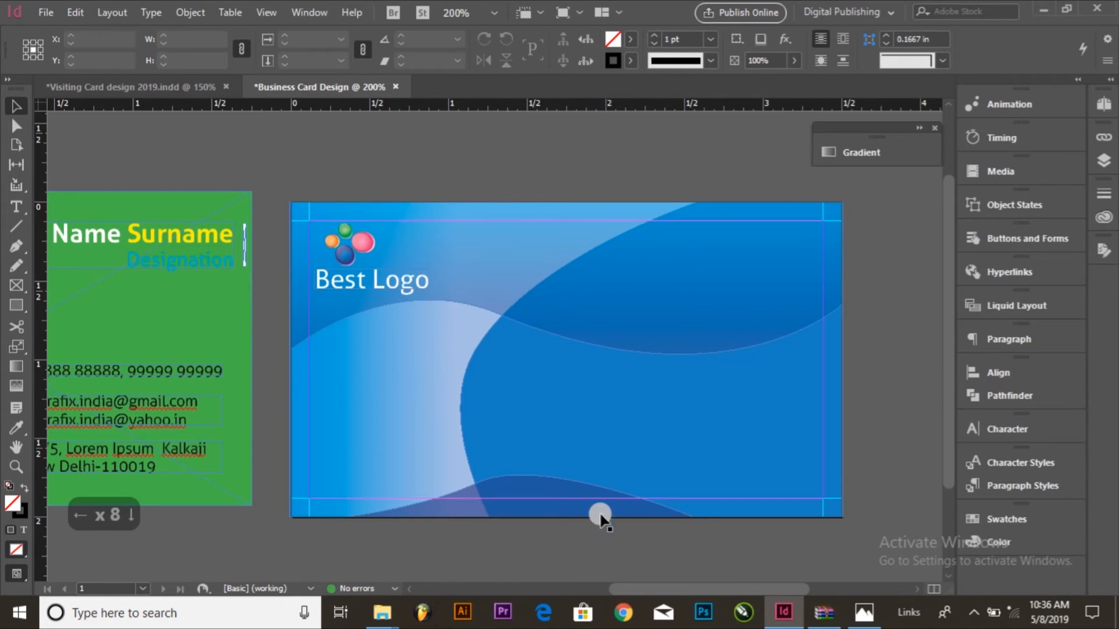
# Step: Move the name and designation text frame onto the blue card's upper-right area and bring it to the front
pyautogui.scroll(-2, 600, 516)
pyautogui.click(581, 460)
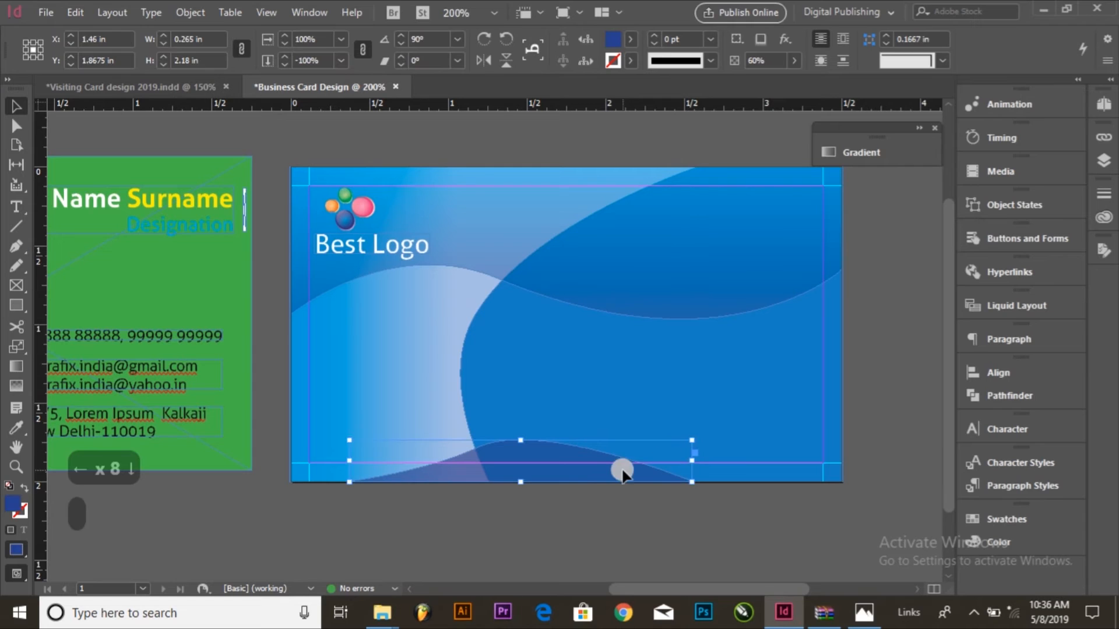
pyautogui.click(615, 516)
pyautogui.moveTo(362, 499); pyautogui.dragTo(491, 527)
pyautogui.moveTo(332, 251); pyautogui.dragTo(585, 300)
pyautogui.click(191, 13)
pyautogui.moveTo(244, 58)
pyautogui.click(516, 57)
pyautogui.hscroll(1, 676, 262)
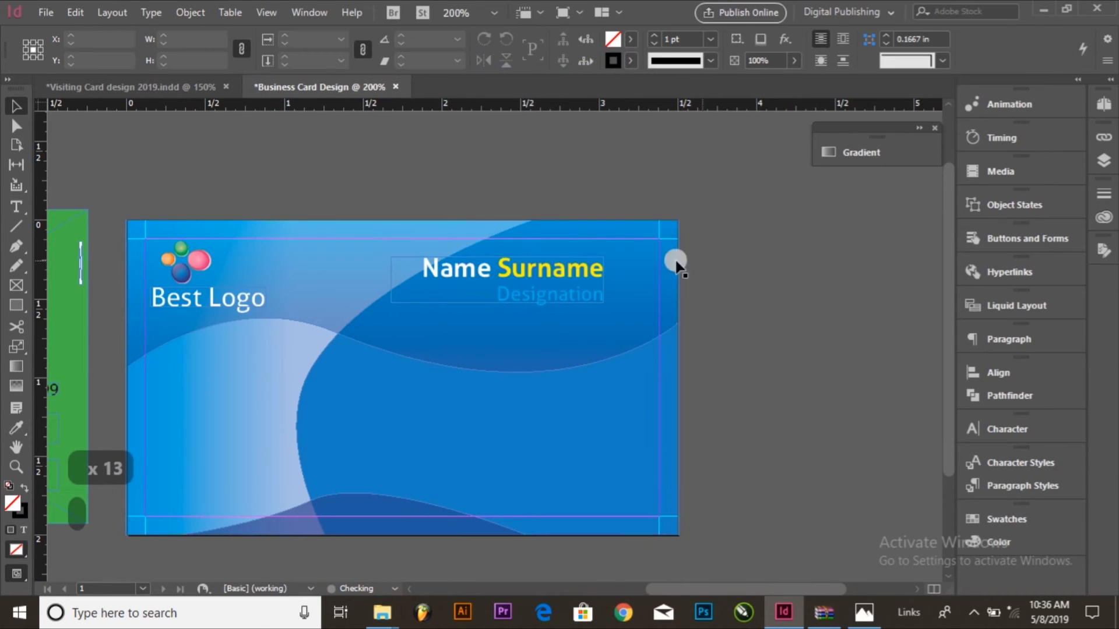
# Step: Check the font, style and size of the Name Surname text line
pyautogui.tripleClick(557, 268)
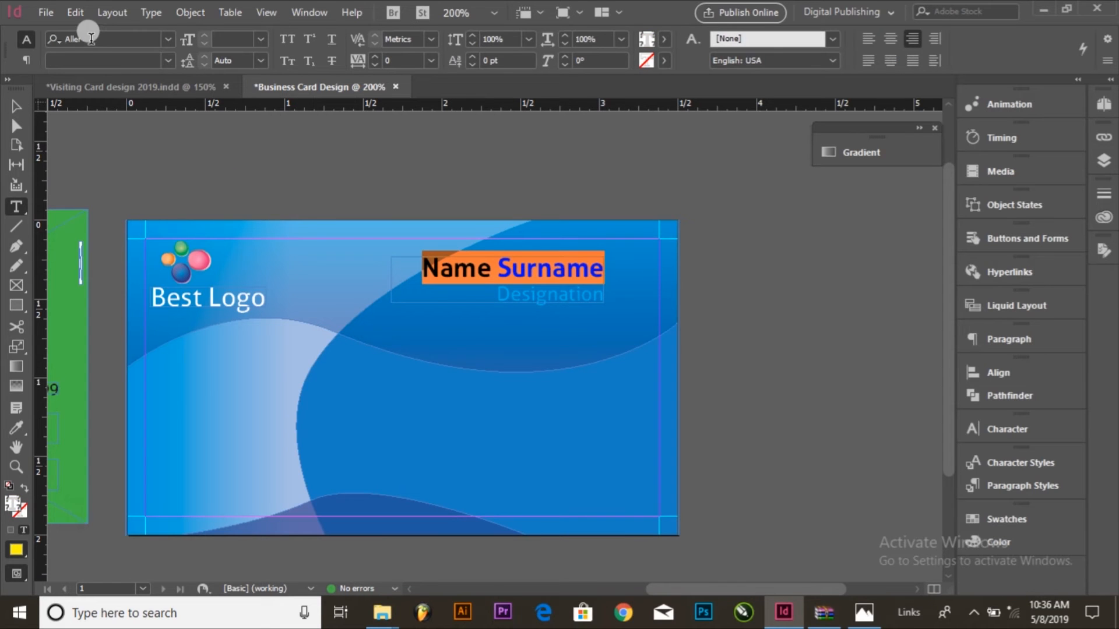
pyautogui.click(510, 262)
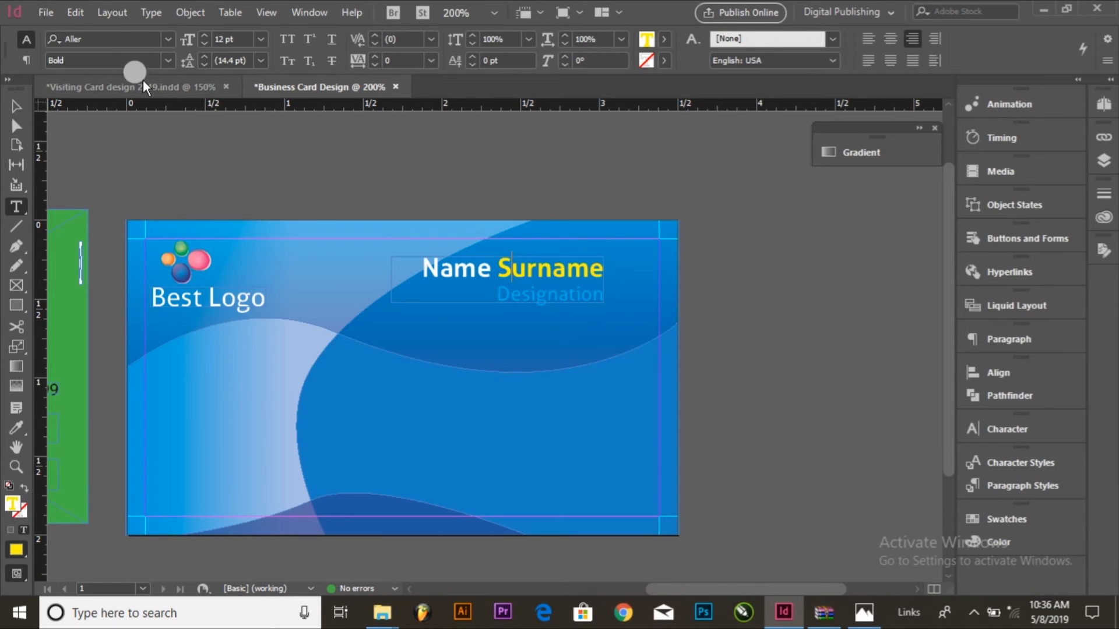
pyautogui.click(232, 43)
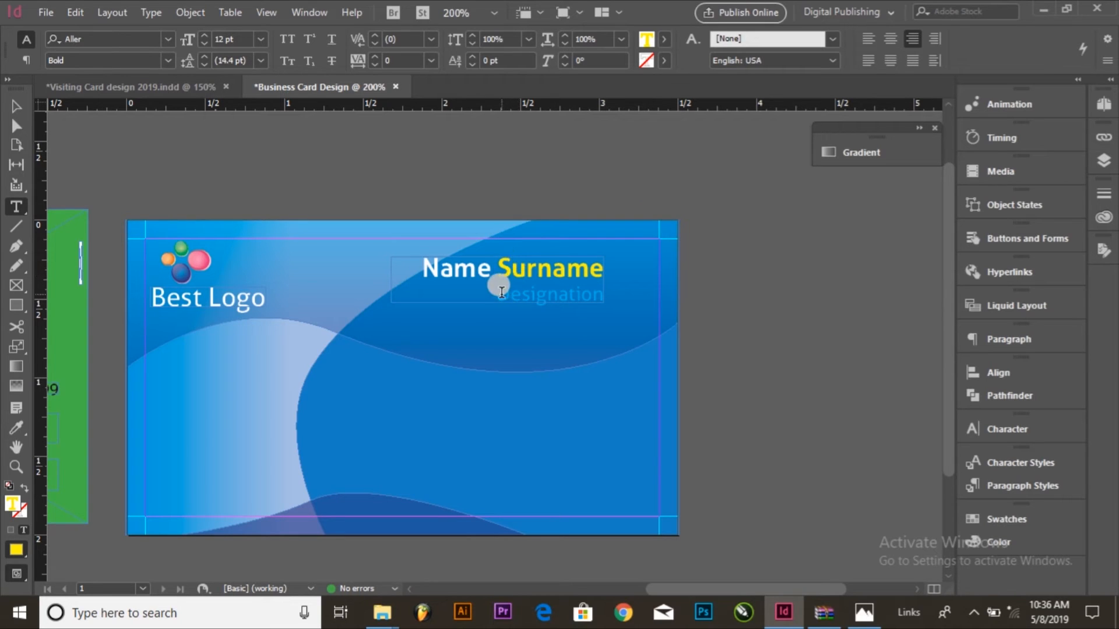
# Step: Move the name and designation text frame right, close to the blue card's right margin guide
pyautogui.moveTo(501, 293); pyautogui.dragTo(674, 294)
pyautogui.click(15, 106)
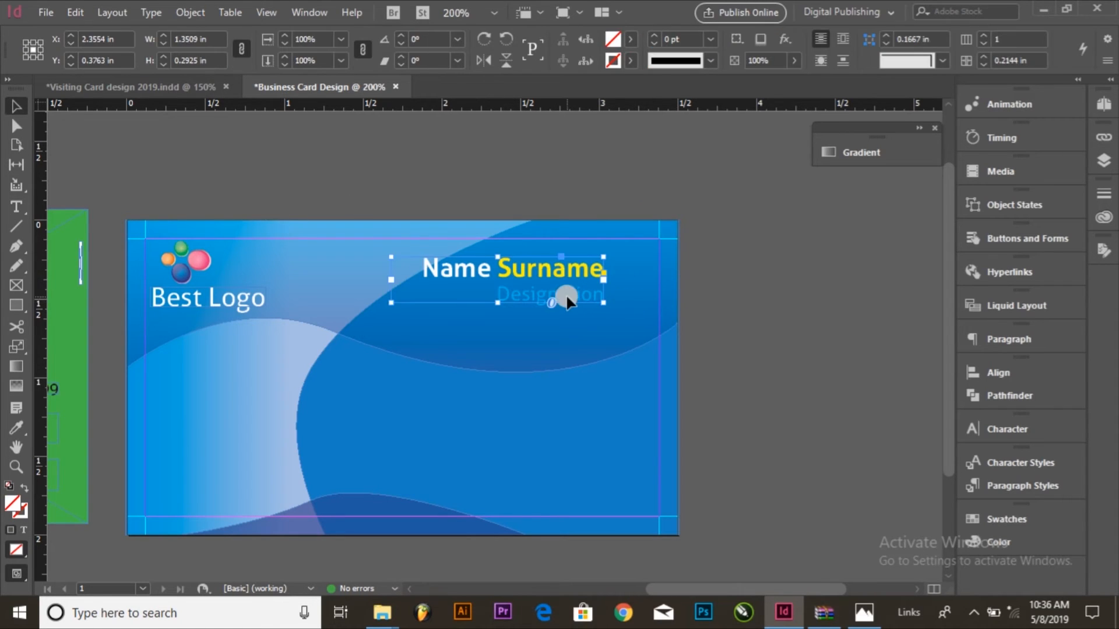
pyautogui.moveTo(570, 271); pyautogui.dragTo(611, 281)
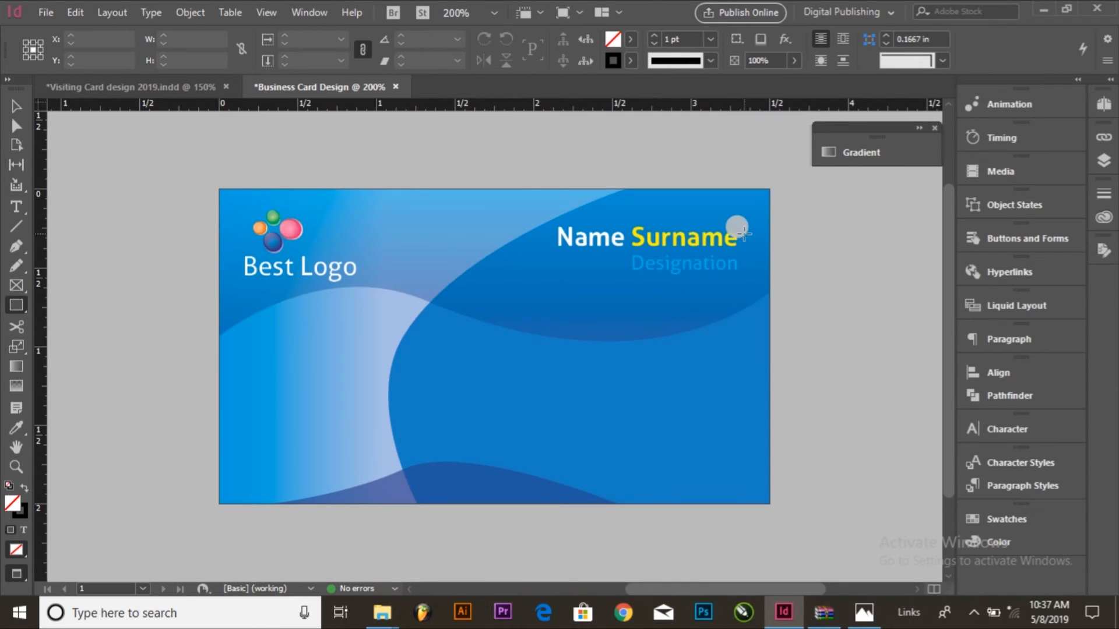
# Step: Draw a thin vertical bar about 0.03 in wide and 0.23 in high beside the name text, filled with [Paper] and without stroke
pyautogui.moveTo(744, 234); pyautogui.dragTo(772, 273)
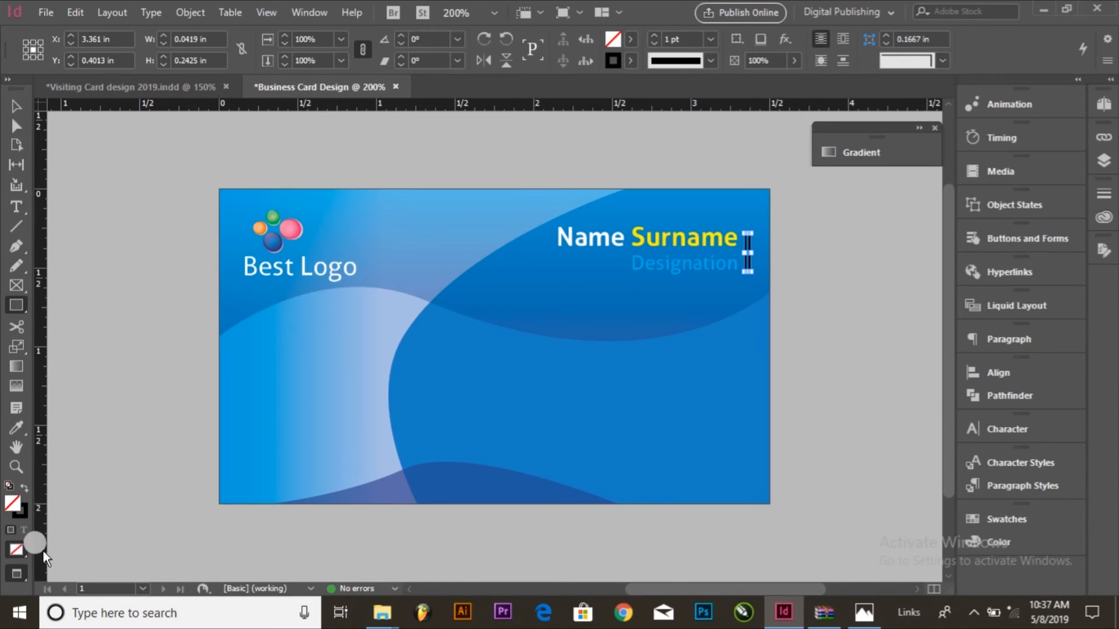
pyautogui.click(24, 488)
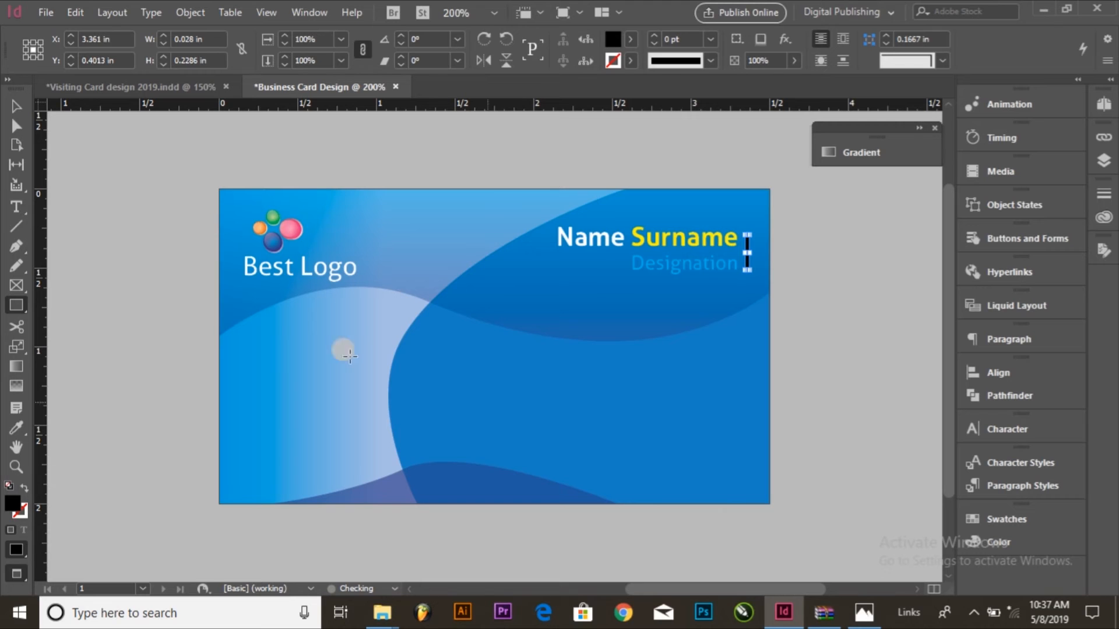
pyautogui.click(631, 38)
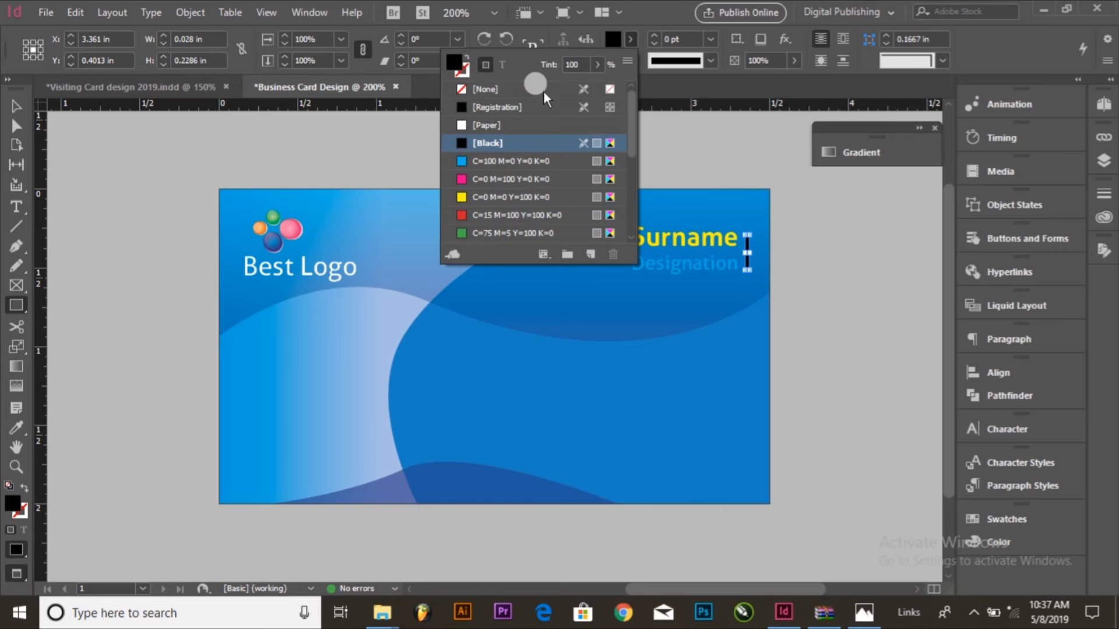
pyautogui.doubleClick(496, 124)
pyautogui.click(1018, 169)
pyautogui.click(16, 106)
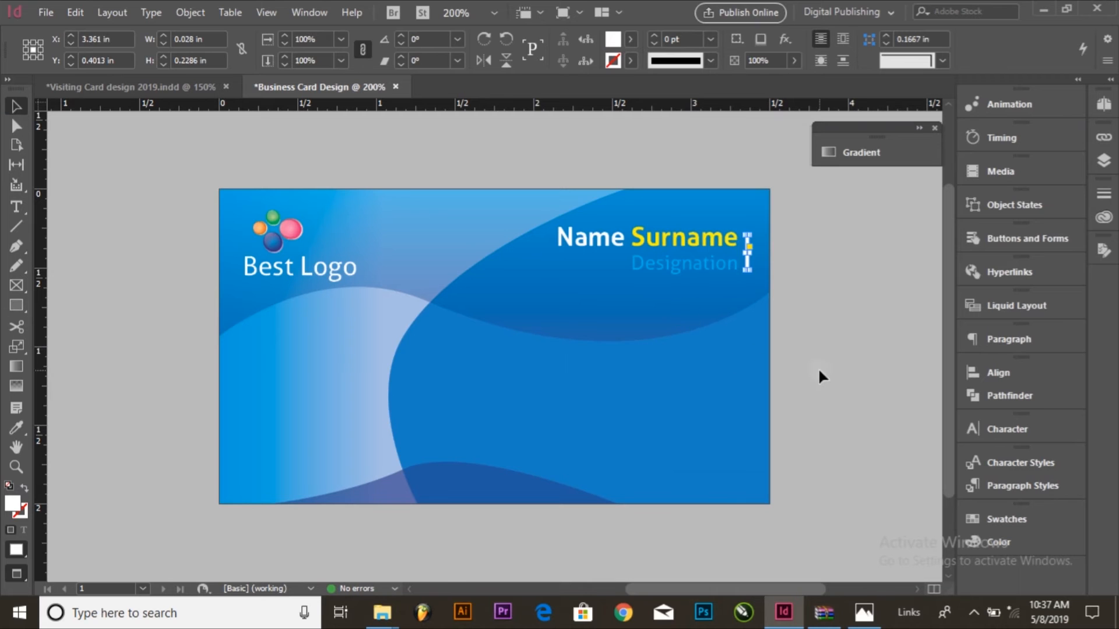
# Step: Move the phone, e-mail and address text frames together from the green card onto the blue card's lower-right area
pyautogui.hotkey('ctrl', '0')
pyautogui.hotkey('ctrl', '-')
pyautogui.hotkey('ctrl', '-')
pyautogui.click(509, 344)
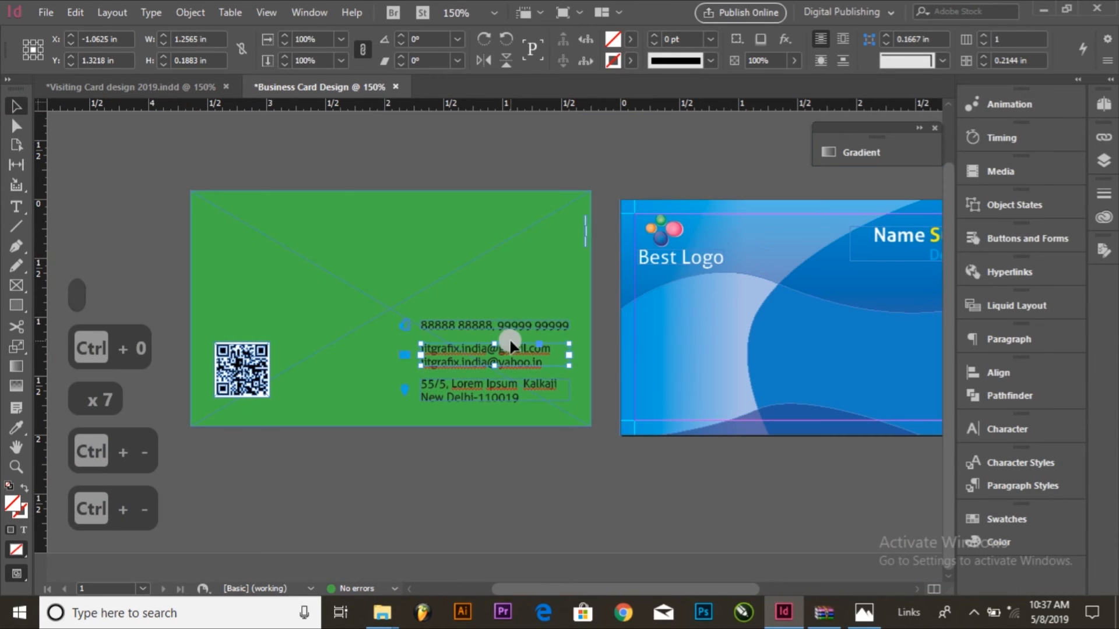
pyautogui.keyDown('shift'); pyautogui.click(499, 385); pyautogui.keyUp('shift')
pyautogui.press('space')
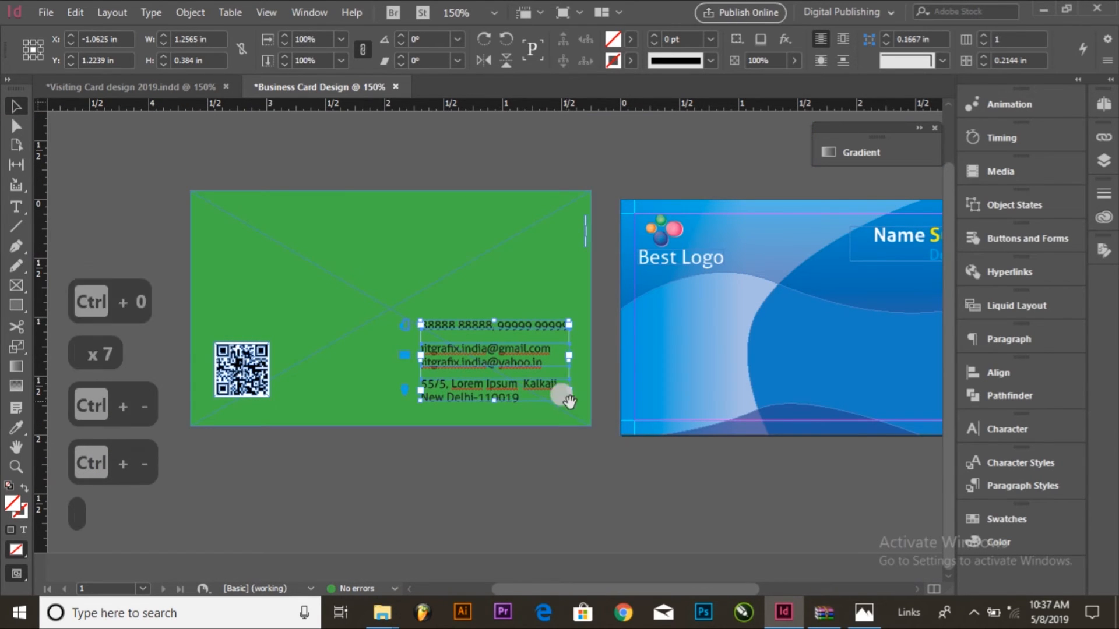
pyautogui.moveTo(562, 394); pyautogui.dragTo(458, 403)
pyautogui.moveTo(391, 401); pyautogui.dragTo(827, 401)
pyautogui.click(494, 460)
# Step: Move the phone, e-mail and location icons from the green card to the left of the contact text on the blue card
pyautogui.moveTo(334, 456); pyautogui.dragTo(276, 321)
pyautogui.keyDown('shift'); pyautogui.click(378, 400); pyautogui.keyUp('shift')
pyautogui.moveTo(313, 371); pyautogui.dragTo(729, 369)
# Step: Nudge the three contact icons slightly up and right to line up with their text lines
pyautogui.moveTo(603, 278); pyautogui.dragTo(950, 461)
pyautogui.moveTo(636, 430); pyautogui.dragTo(781, 402)
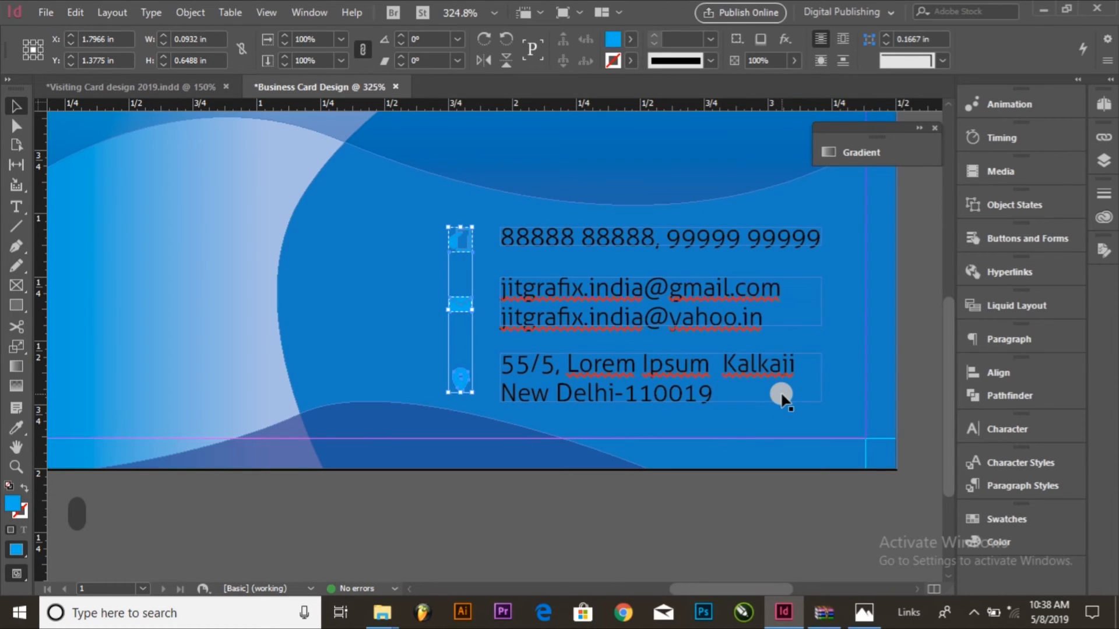
pyautogui.press('Down')
pyautogui.press('Down')
pyautogui.press('Up')
pyautogui.press('Up')
pyautogui.press('Up')
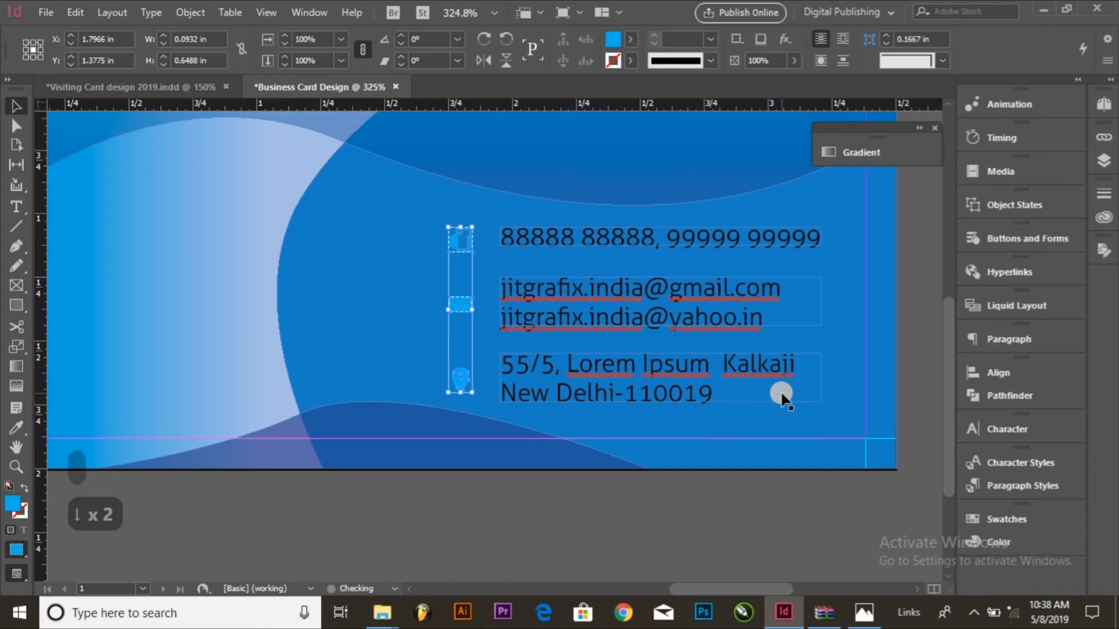
pyautogui.press('Right')
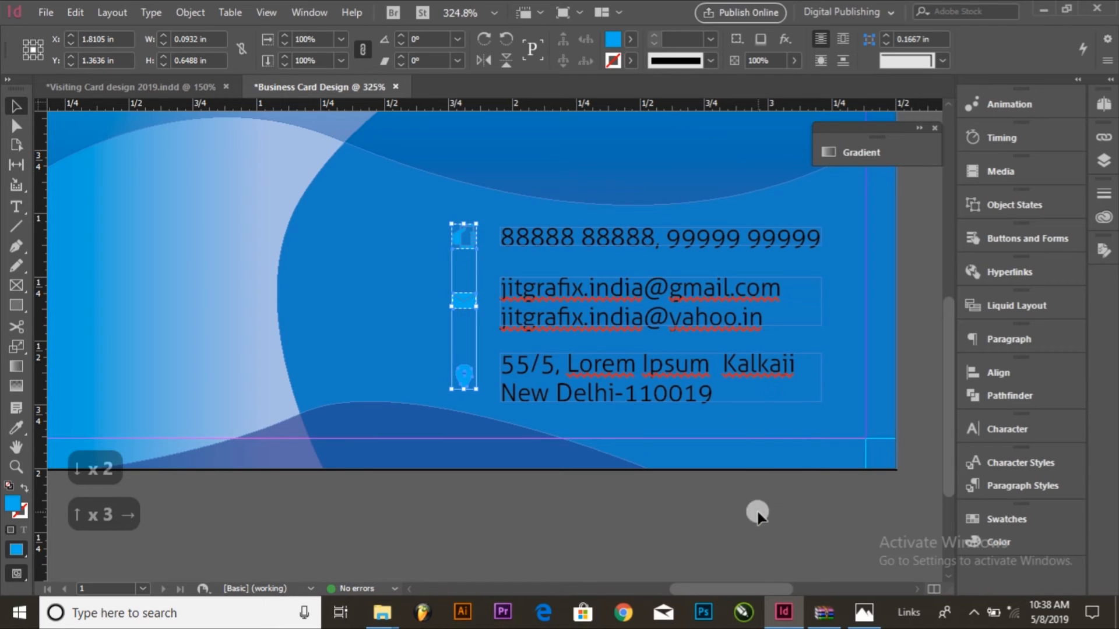
pyautogui.click(758, 511)
# Step: Check the font and size of the address text
pyautogui.doubleClick(659, 371)
pyautogui.hotkey('ctrl', 'a')
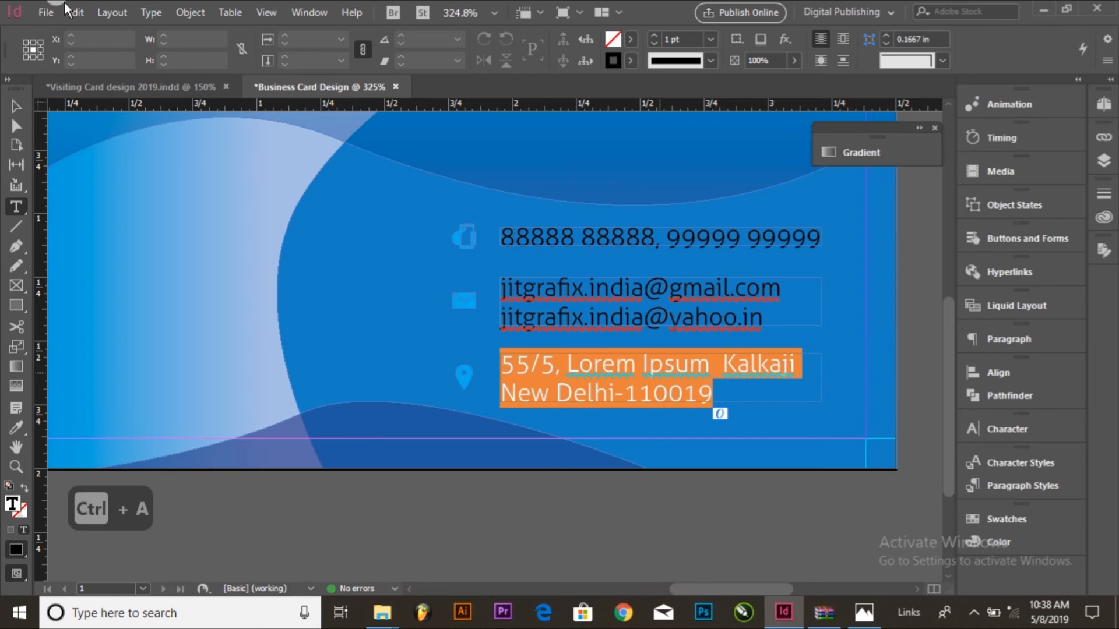
pyautogui.click(117, 39)
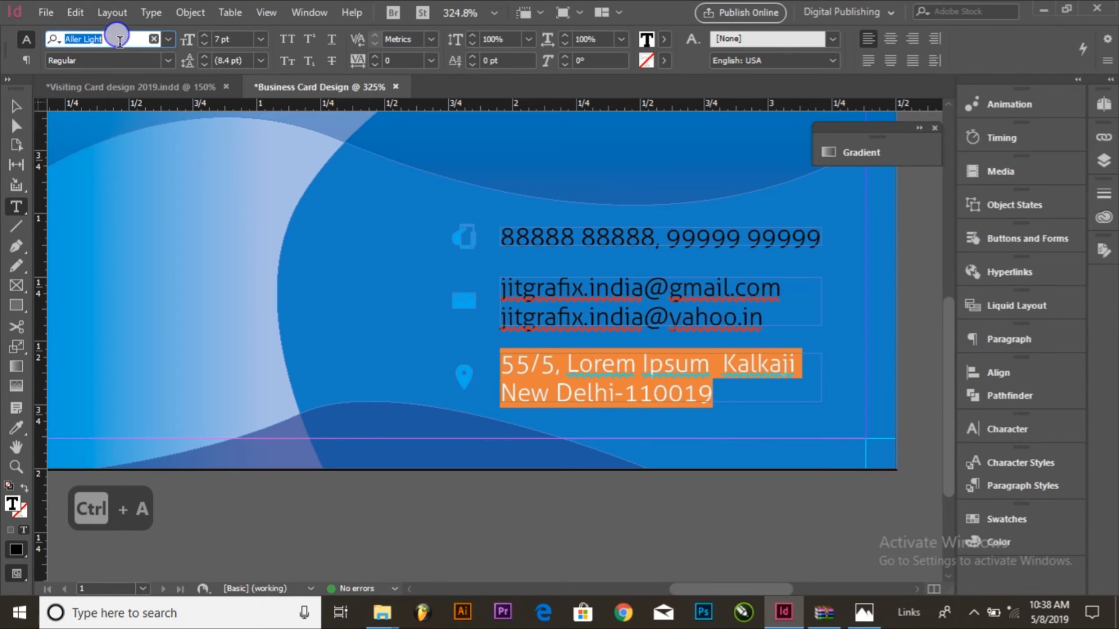
pyautogui.click(234, 41)
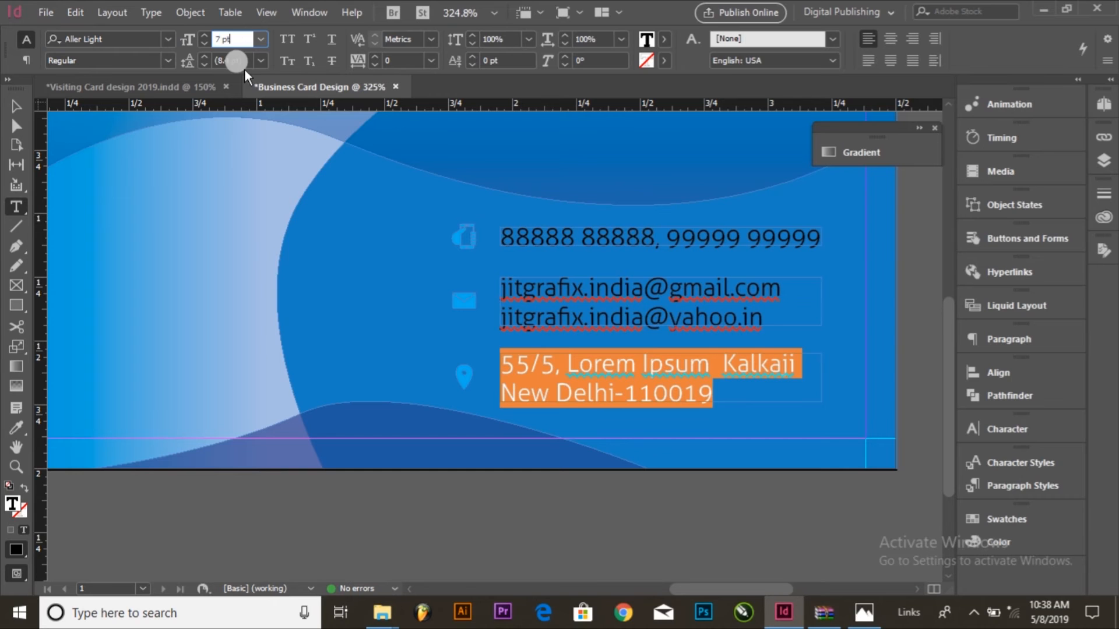
pyautogui.click(621, 484)
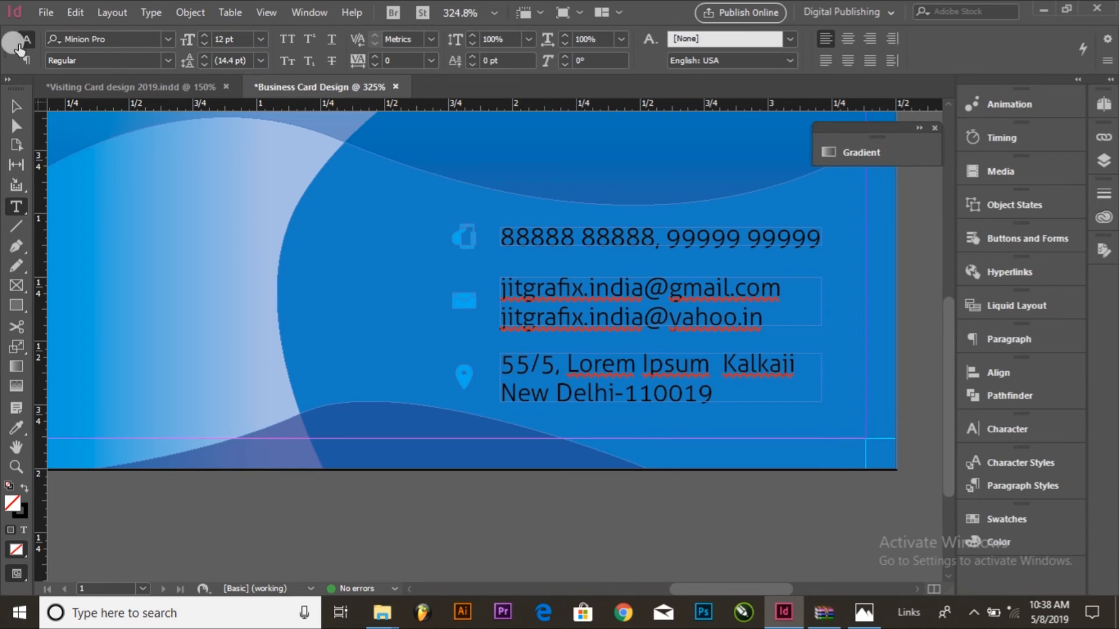
pyautogui.click(28, 111)
# Step: Move the QR code from the green card onto the blue card's lower-left area, below the logo
pyautogui.hotkey('ctrl', '-')
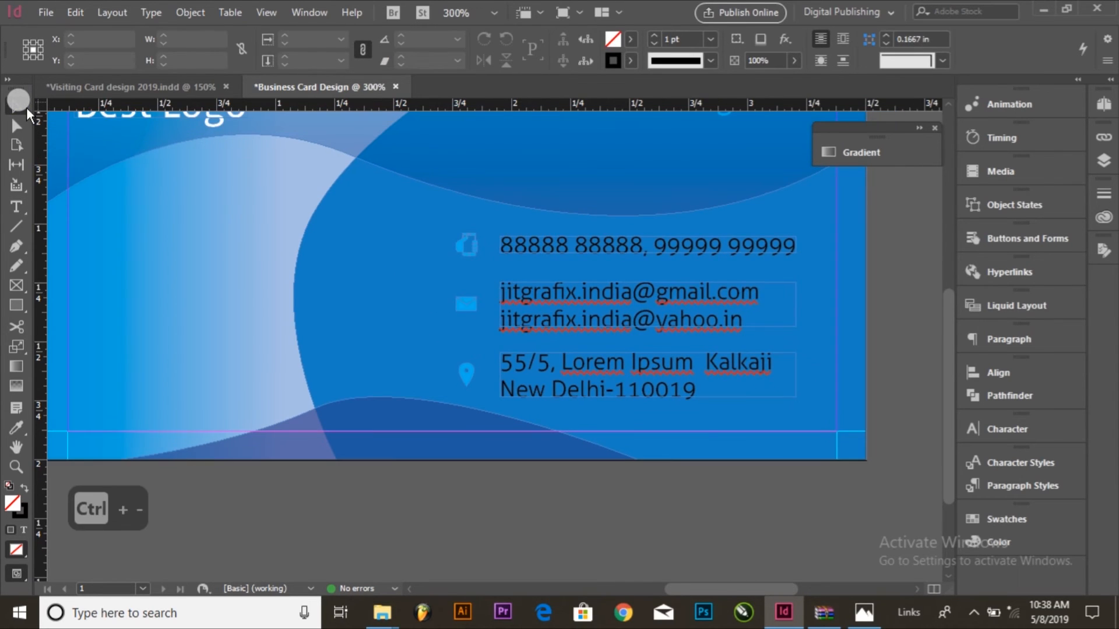
pyautogui.hotkey('ctrl', '-')
pyautogui.hotkey('ctrl', '-')
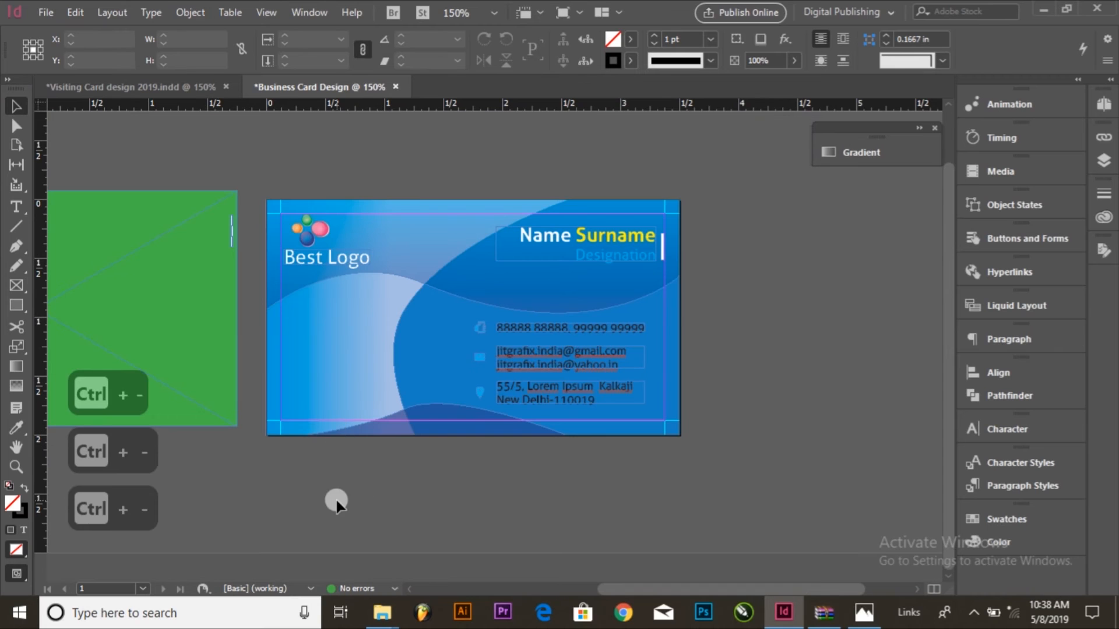
pyautogui.hscroll(-10, 336, 503)
pyautogui.moveTo(178, 361); pyautogui.dragTo(600, 365)
pyautogui.click(599, 370)
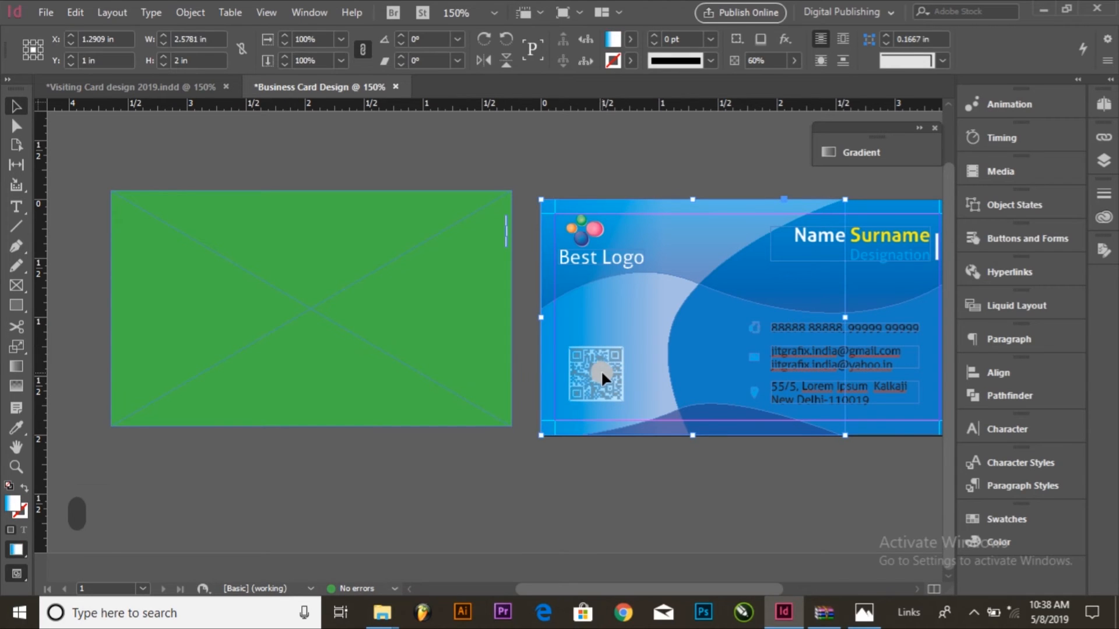
# Step: Select the blue background and wave shapes and send them to the back, behind the QR code
pyautogui.moveTo(680, 484); pyautogui.dragTo(647, 326)
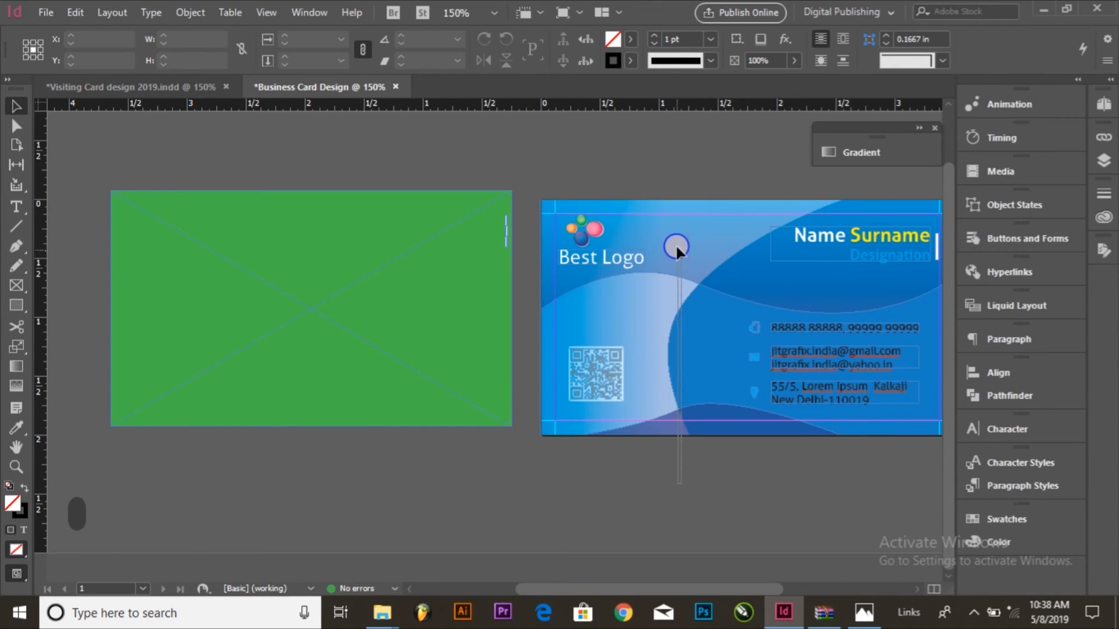
pyautogui.moveTo(695, 240); pyautogui.dragTo(697, 239)
pyautogui.click(194, 13)
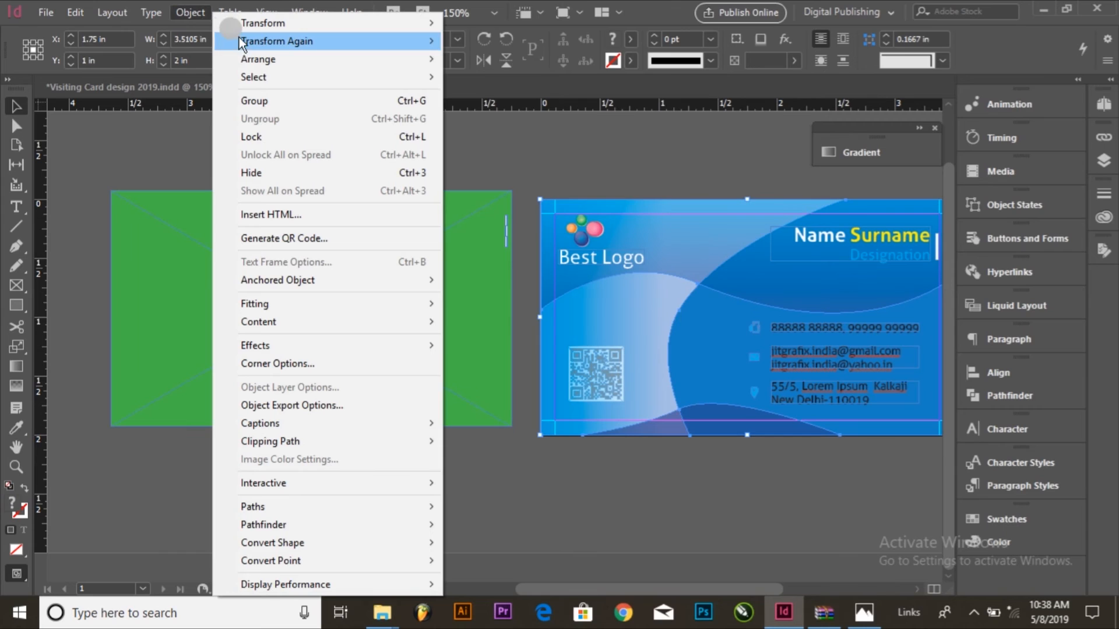
pyautogui.moveTo(319, 42)
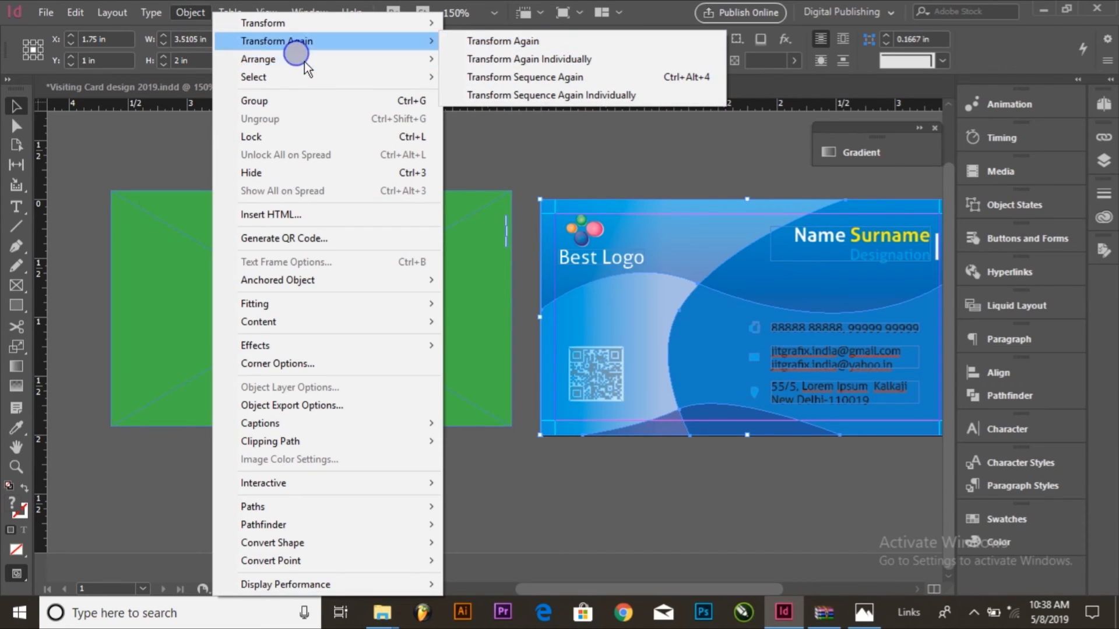
pyautogui.moveTo(312, 60)
pyautogui.click(512, 114)
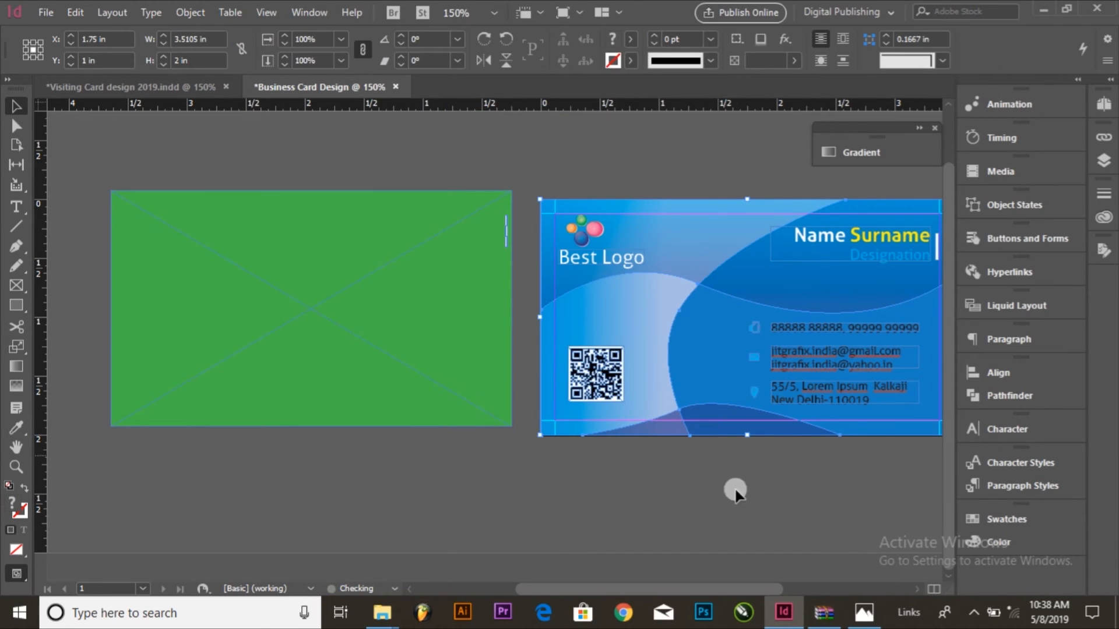
pyautogui.click(796, 515)
# Step: Delete the empty green card beside the blue card
pyautogui.hscroll(3, 629, 507)
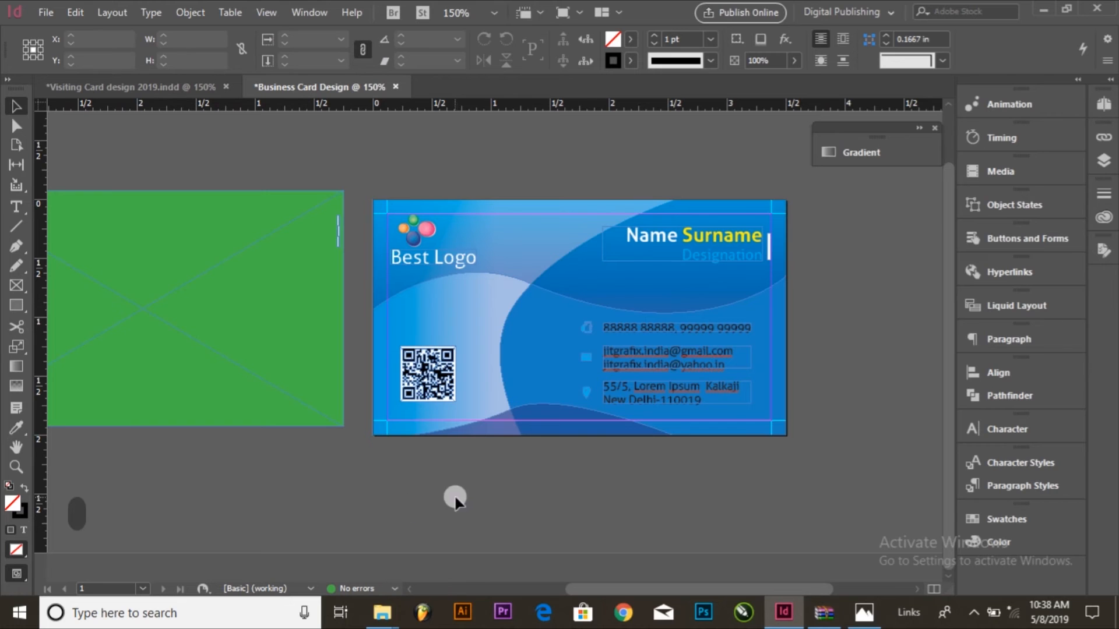
pyautogui.click(253, 277)
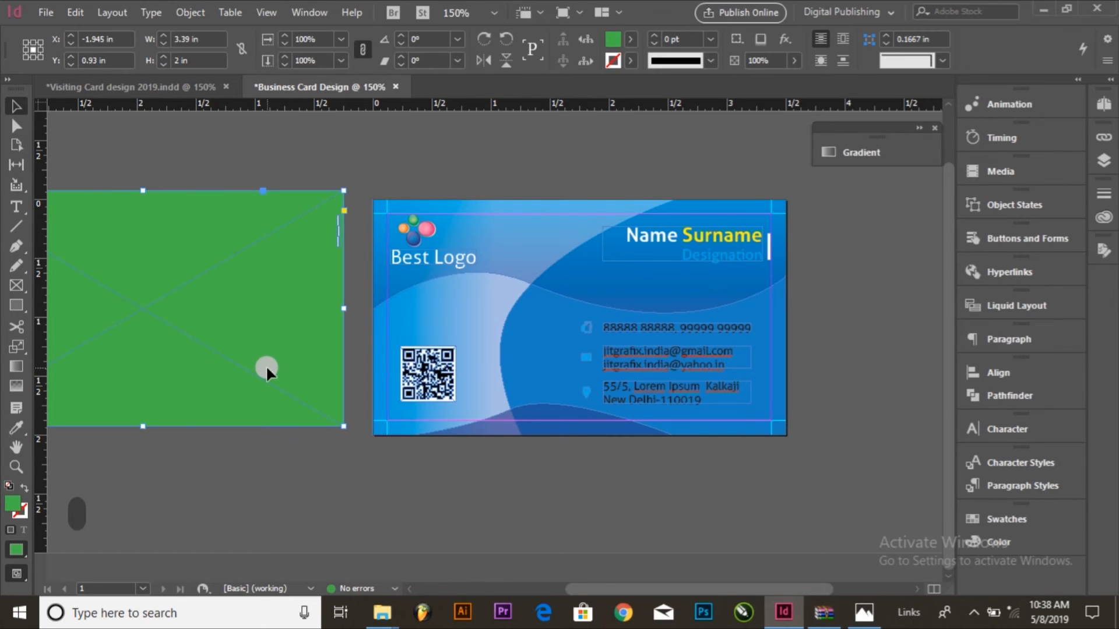
pyautogui.press('Delete')
# Step: Select the logo, QR code, contact text frames, icons, name frame and white bar together and cut them from the card
pyautogui.hotkey('ctrl', 'space')
pyautogui.moveTo(412, 164); pyautogui.dragTo(767, 484)
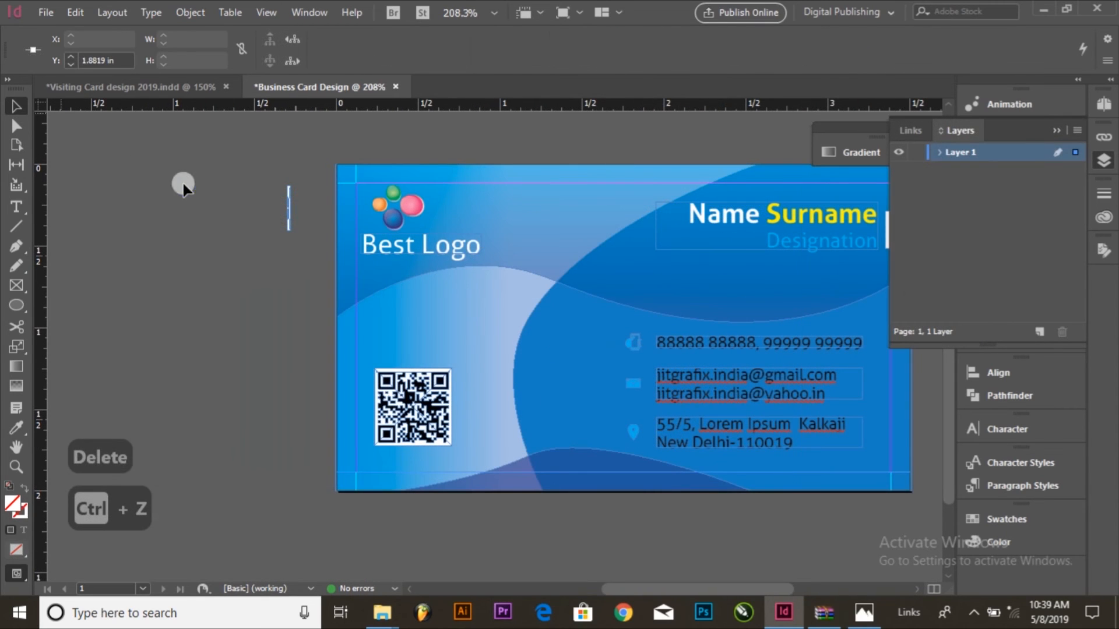
pyautogui.click(401, 232)
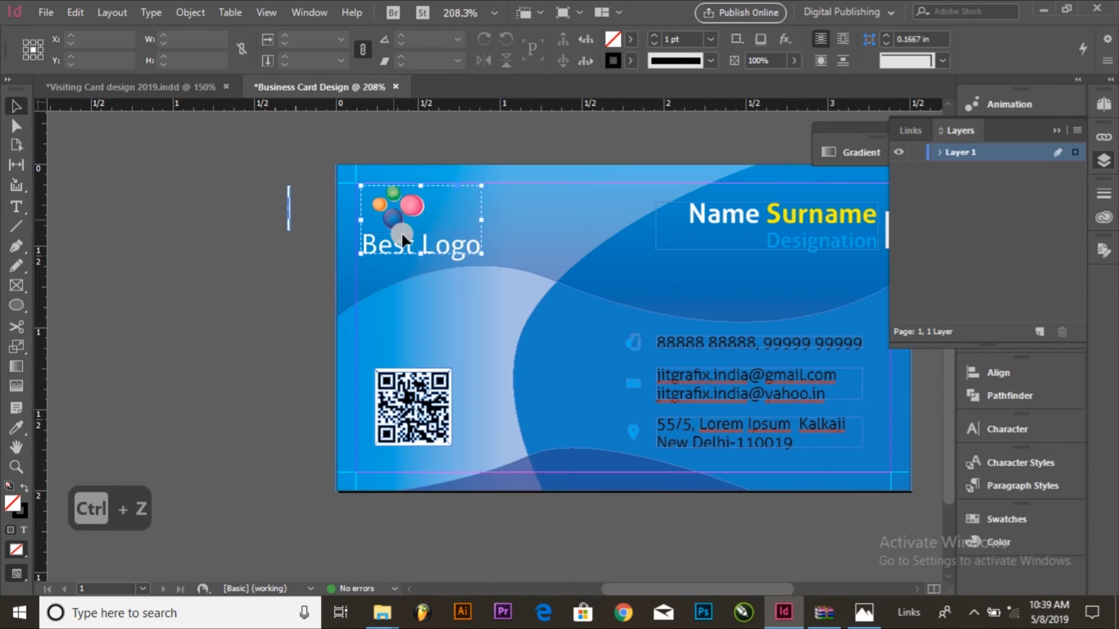
pyautogui.keyDown('shift'); pyautogui.click(453, 401); pyautogui.keyUp('shift')
pyautogui.keyDown('shift'); pyautogui.click(719, 343); pyautogui.keyUp('shift')
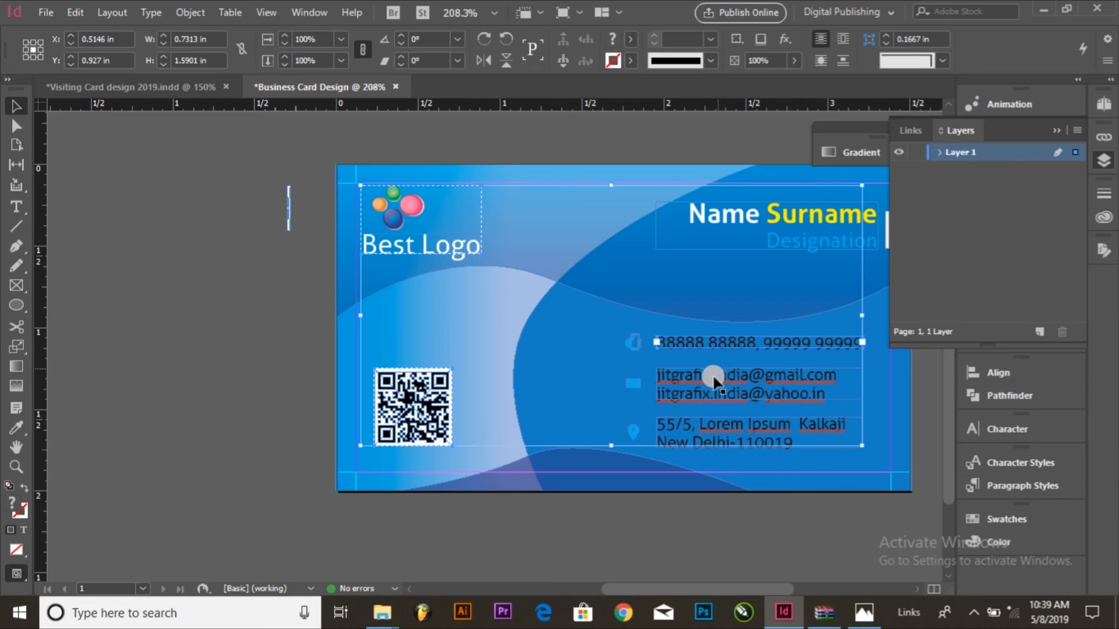
pyautogui.keyDown('shift'); pyautogui.click(709, 394); pyautogui.keyUp('shift')
pyautogui.keyDown('shift'); pyautogui.click(704, 435); pyautogui.keyUp('shift')
pyautogui.keyDown('shift'); pyautogui.click(633, 432); pyautogui.keyUp('shift')
pyautogui.keyDown('shift'); pyautogui.click(633, 384); pyautogui.keyUp('shift')
pyautogui.keyDown('shift'); pyautogui.click(634, 341); pyautogui.keyUp('shift')
pyautogui.keyDown('shift'); pyautogui.click(790, 242); pyautogui.keyUp('shift')
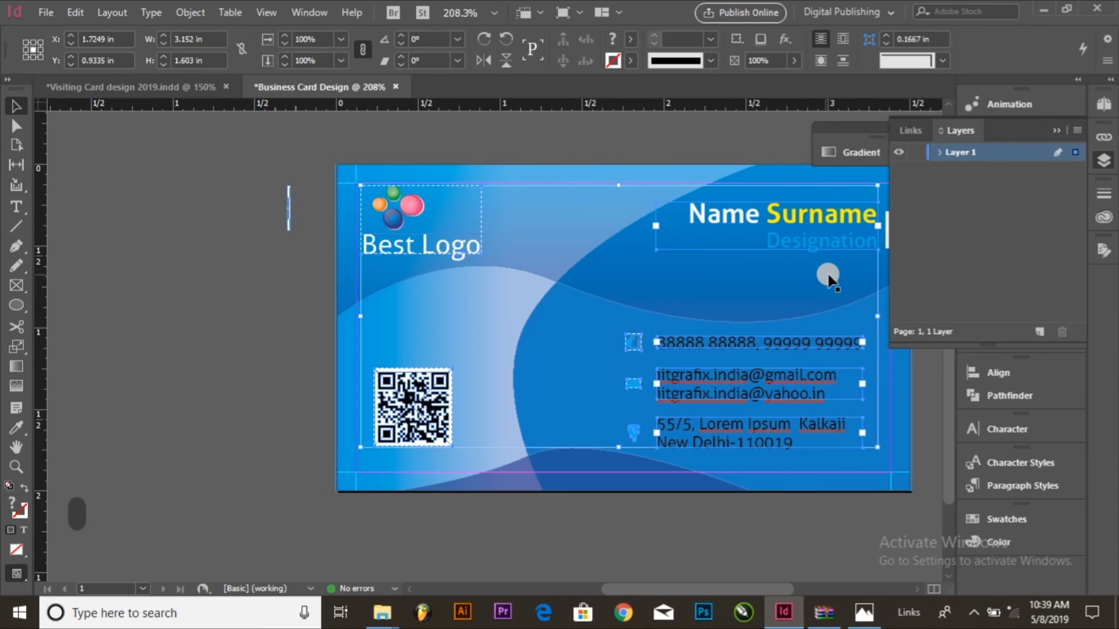
pyautogui.hscroll(3, 793, 266)
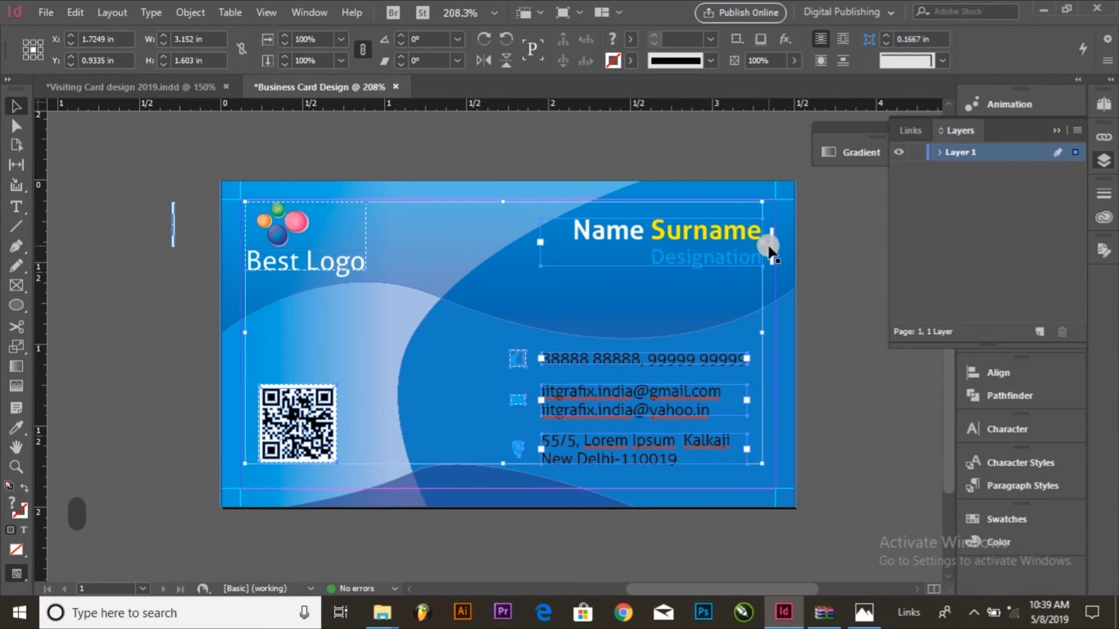
pyautogui.keyDown('shift'); pyautogui.click(772, 247); pyautogui.keyUp('shift')
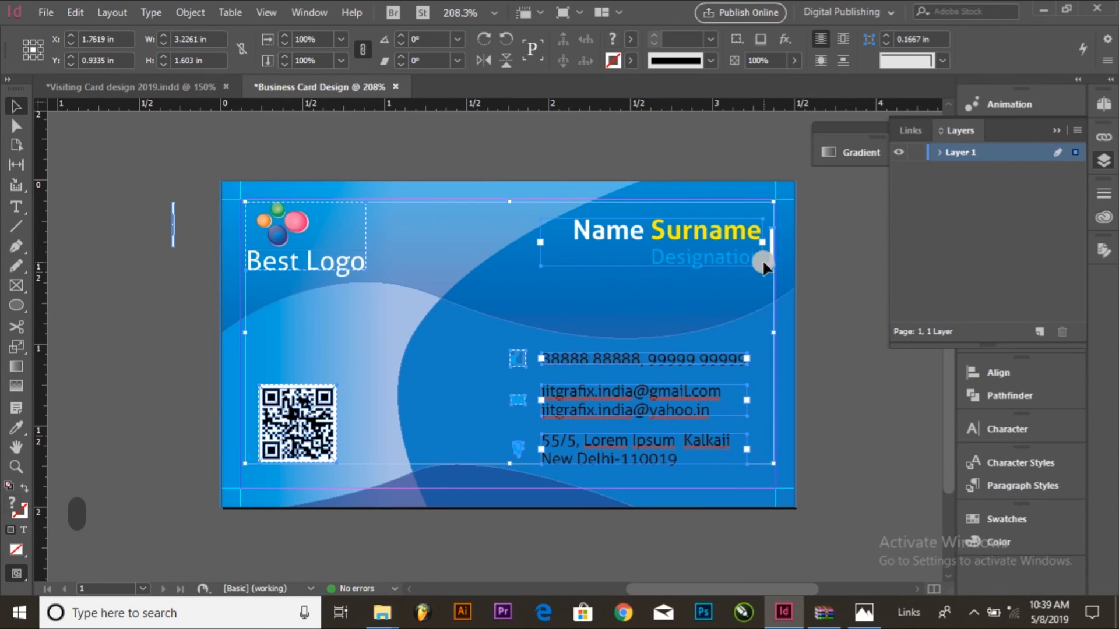
pyautogui.click(82, 14)
pyautogui.click(129, 72)
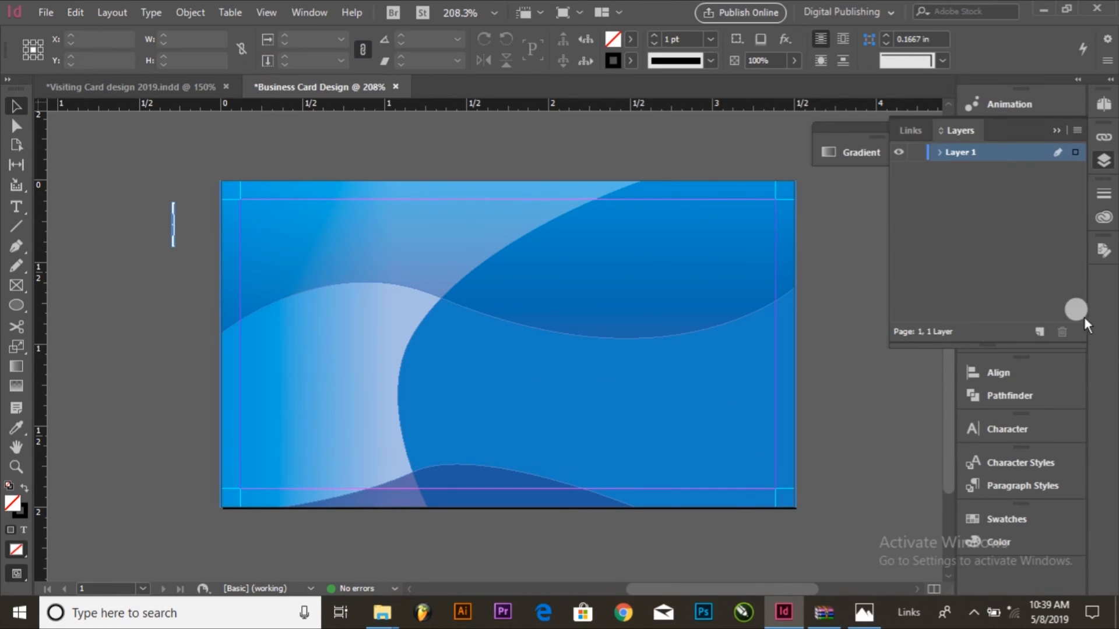
# Step: Rename Layer 1 as Background
pyautogui.doubleClick(950, 154)
pyautogui.press('BackSpace')
pyautogui.write('Background')
pyautogui.press('Return')
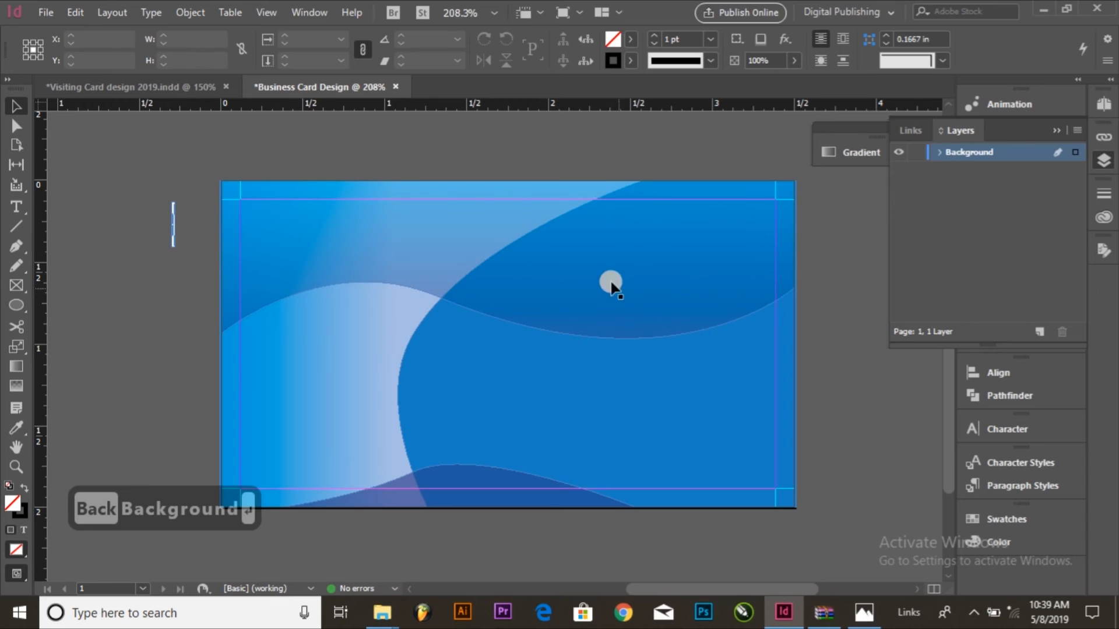
# Step: Create a new layer above Background and name it Taxt
pyautogui.click(1038, 331)
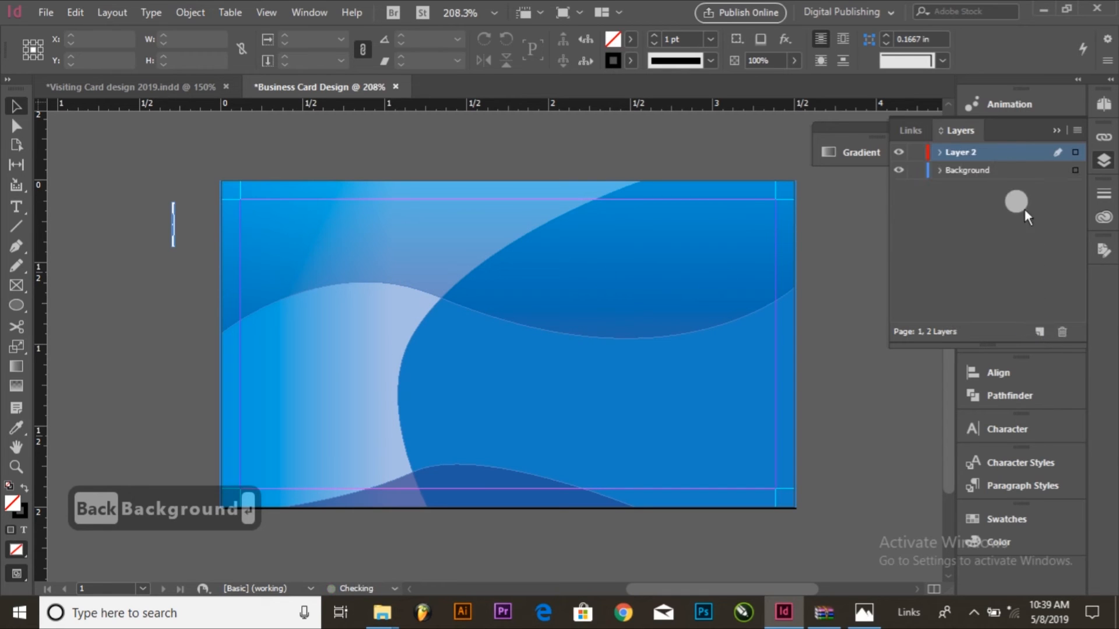
pyautogui.doubleClick(961, 152)
pyautogui.press('BackSpace')
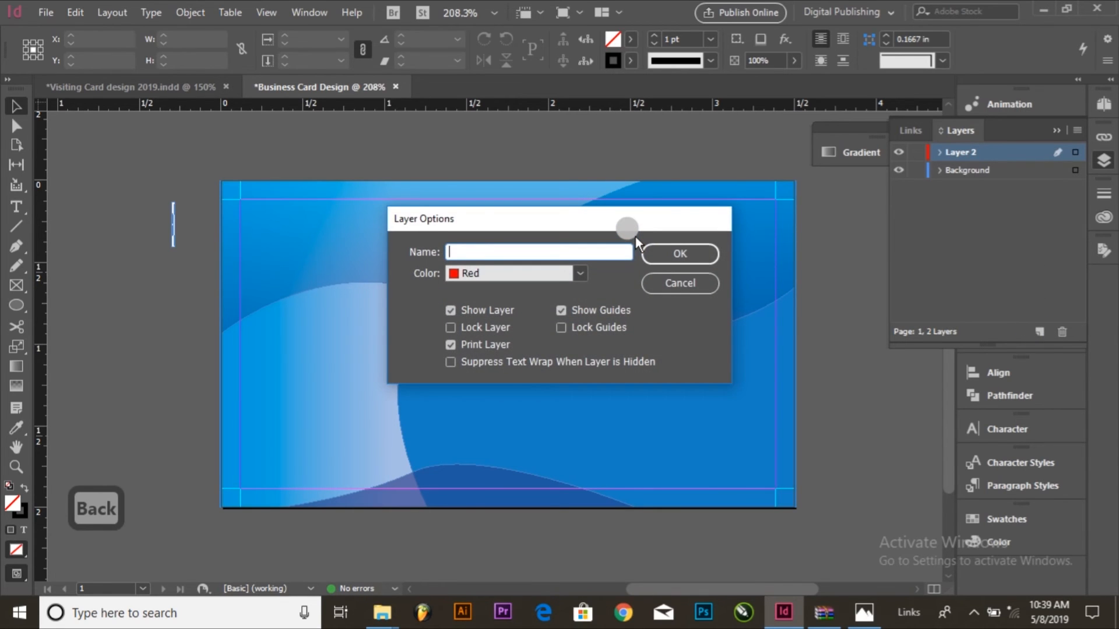
pyautogui.write('Ta')
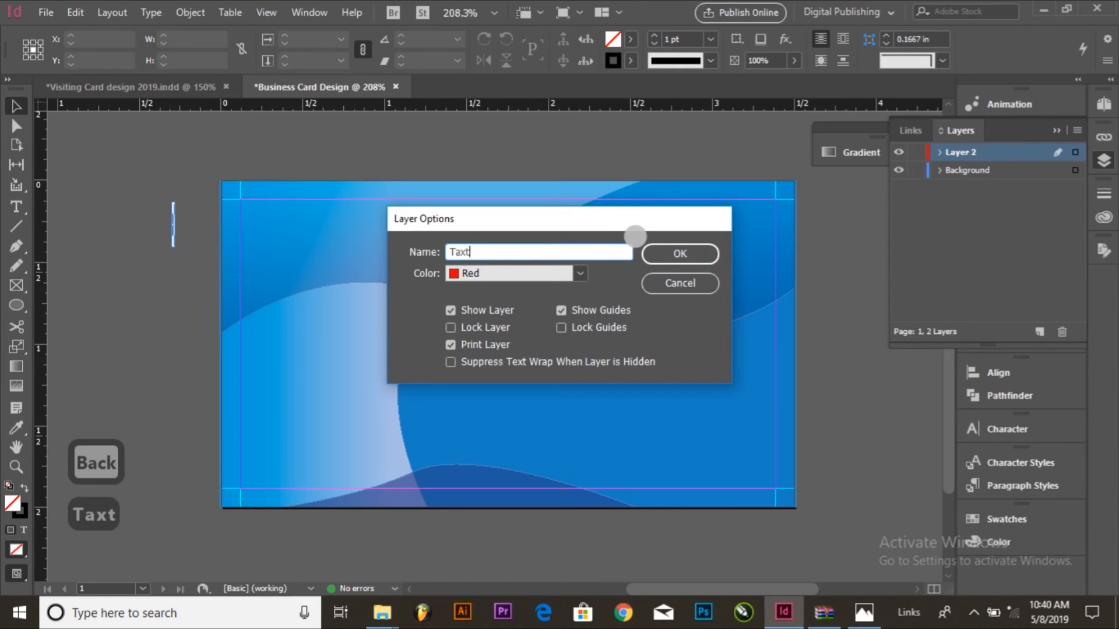
pyautogui.write('xt')
pyautogui.press('Return')
# Step: Paste the cut logo, QR code, icons and text frames in place on the Taxt layer and deselect them
pyautogui.click(68, 10)
pyautogui.click(103, 155)
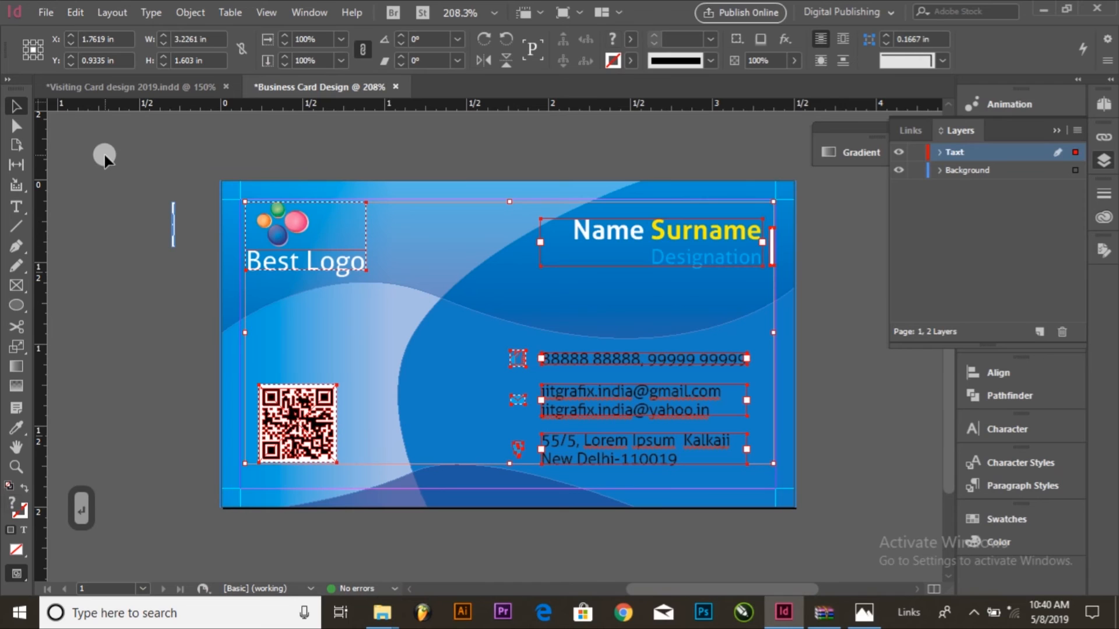
pyautogui.click(1011, 227)
# Step: Hide and show the Background and Taxt layers in turn to check what each one contains
pyautogui.click(899, 170)
pyautogui.click(898, 169)
pyautogui.click(899, 152)
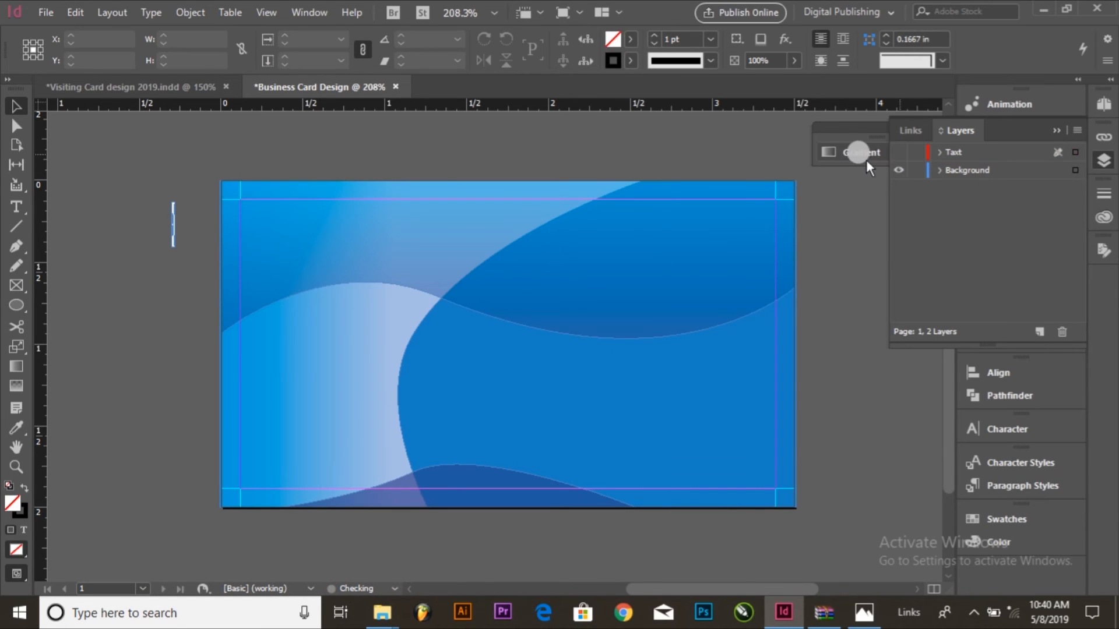
pyautogui.click(898, 153)
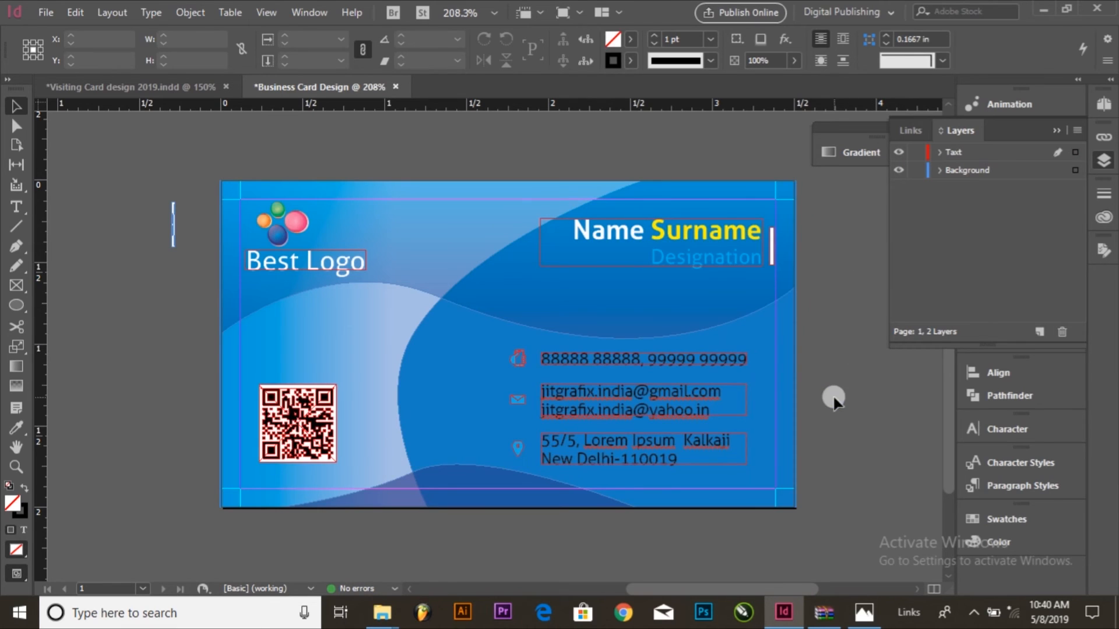
pyautogui.moveTo(829, 414); pyautogui.dragTo(843, 411)
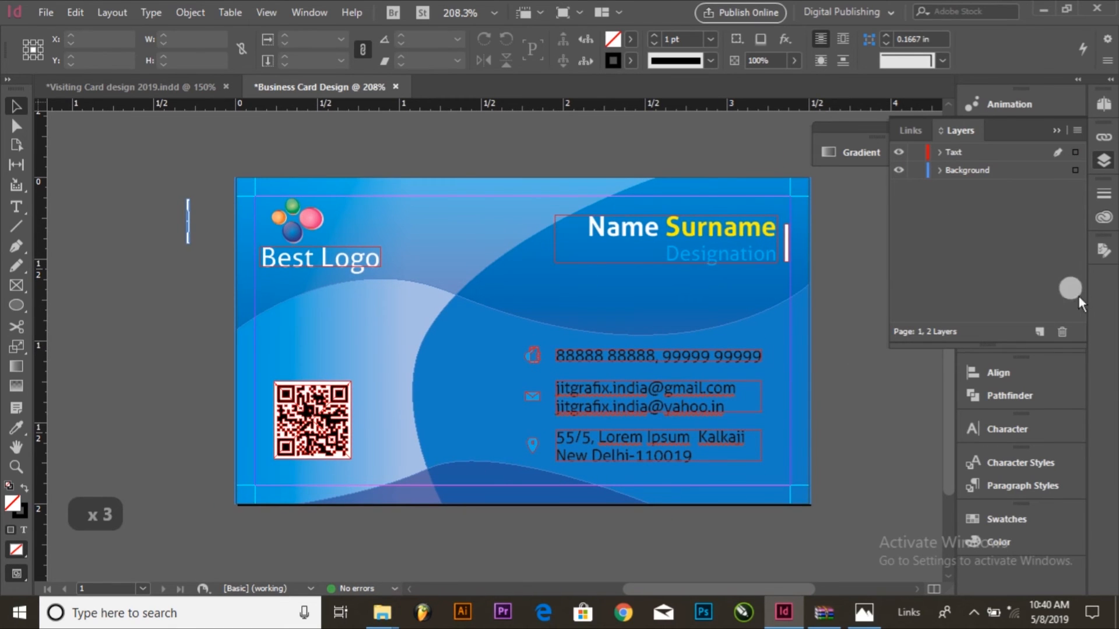
# Step: Add a new layer, place it between Taxt and Background, and name it Icon
pyautogui.click(1040, 331)
pyautogui.moveTo(1017, 165); pyautogui.dragTo(1012, 181)
pyautogui.doubleClick(950, 170)
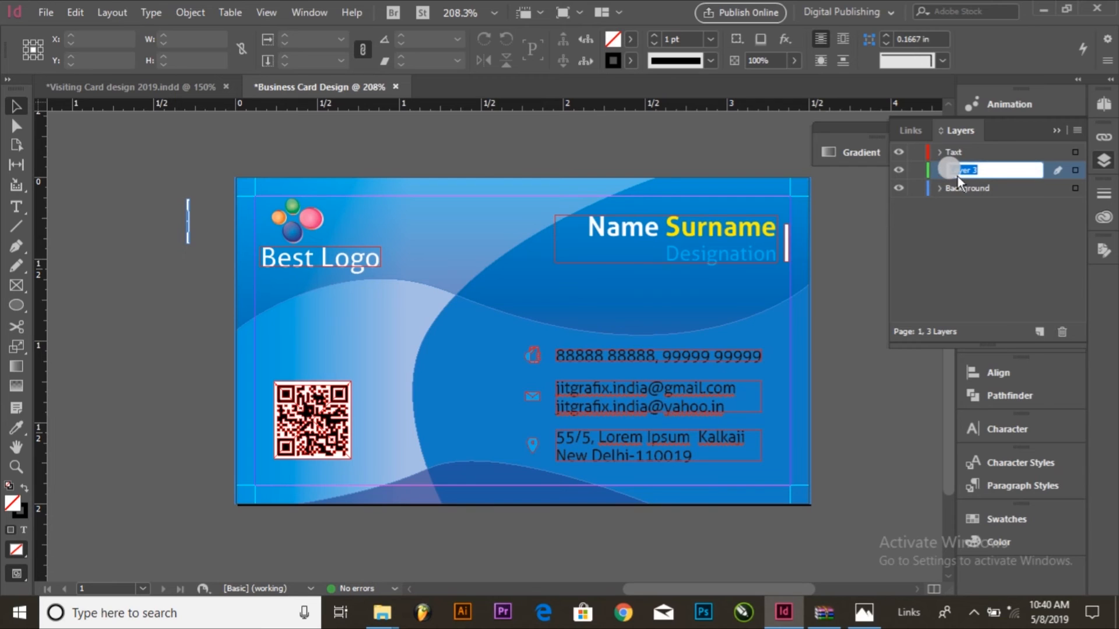
pyautogui.press('BackSpace')
pyautogui.write('Icon')
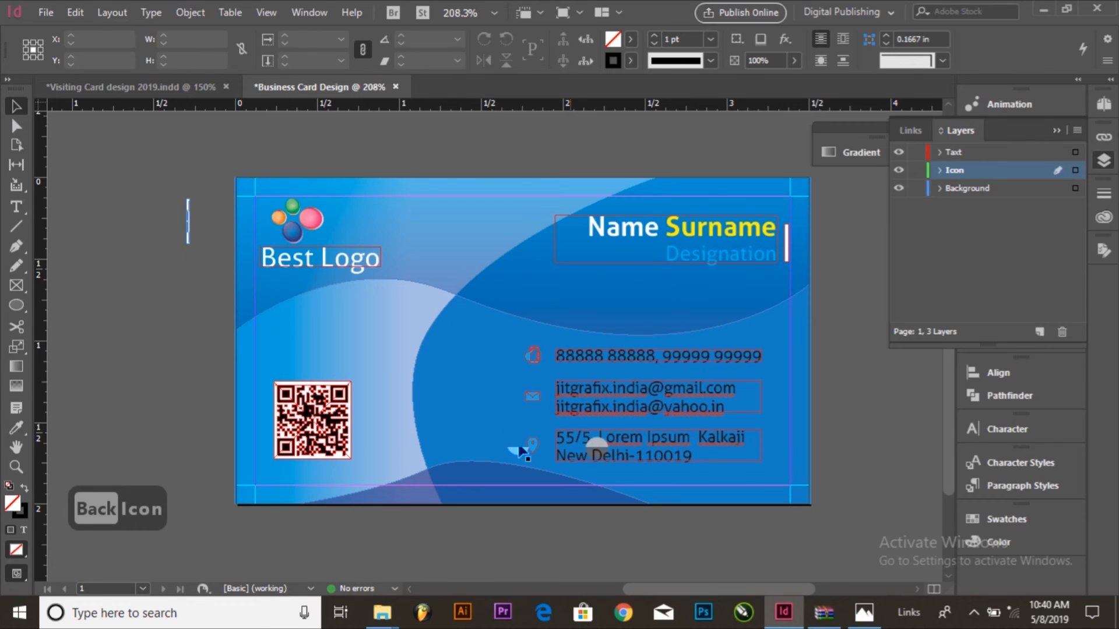
# Step: Lock the Background layer and draw a circle about 0.17 in wide on the Icon layer beside the phone icon
pyautogui.hotkey('ctrl', 'space')
pyautogui.moveTo(406, 310); pyautogui.dragTo(695, 474)
pyautogui.moveTo(542, 400); pyautogui.dragTo(649, 378)
pyautogui.click(12, 299)
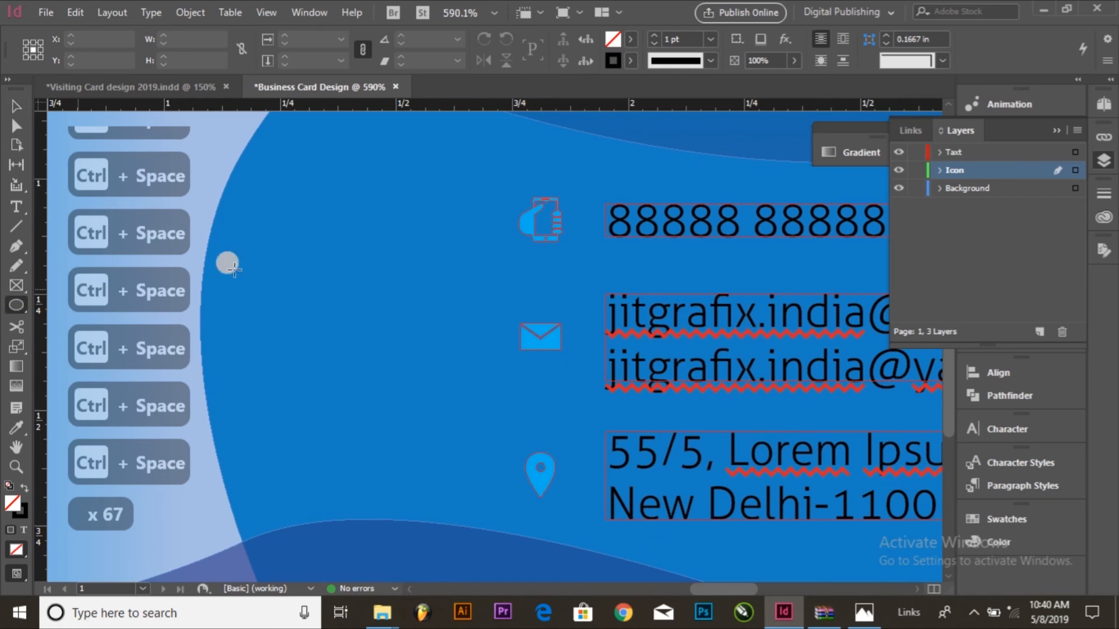
pyautogui.click(916, 188)
pyautogui.moveTo(431, 197); pyautogui.dragTo(512, 276)
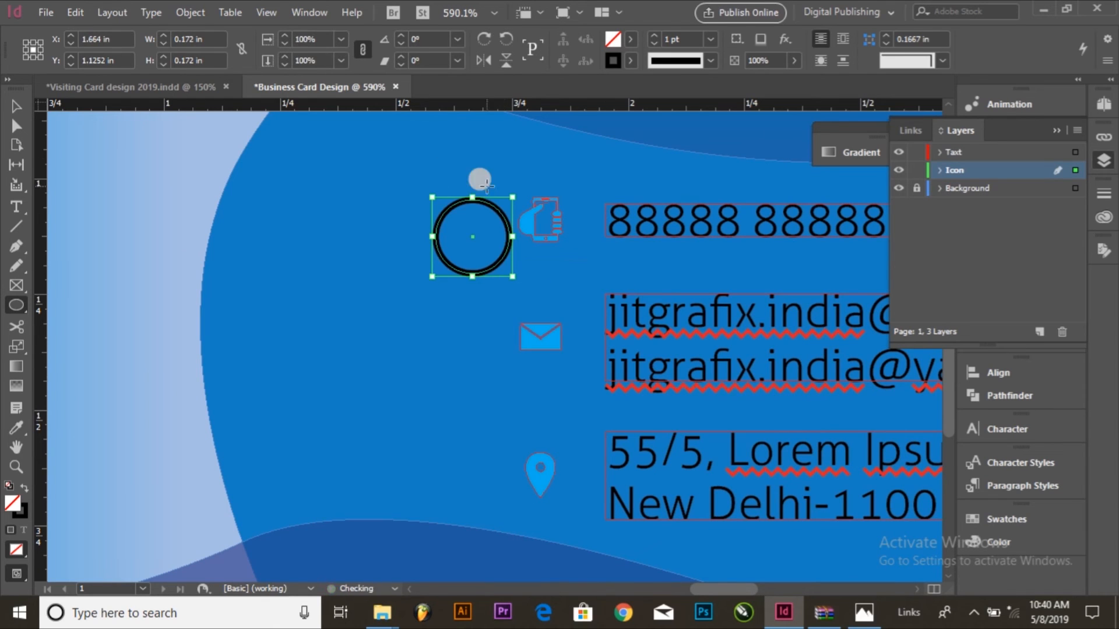
# Step: Swap the circle's stroke and fill, and copy the upper wave's blue gradient onto it with the Eyedropper
pyautogui.click(23, 487)
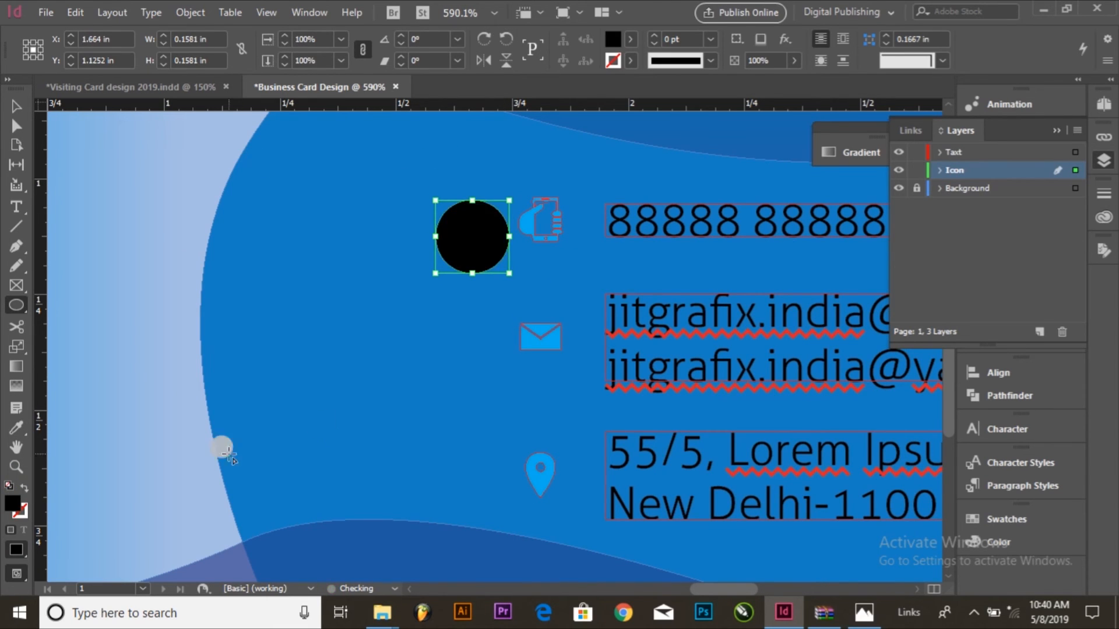
pyautogui.scroll(3, 474, 369)
pyautogui.click(14, 106)
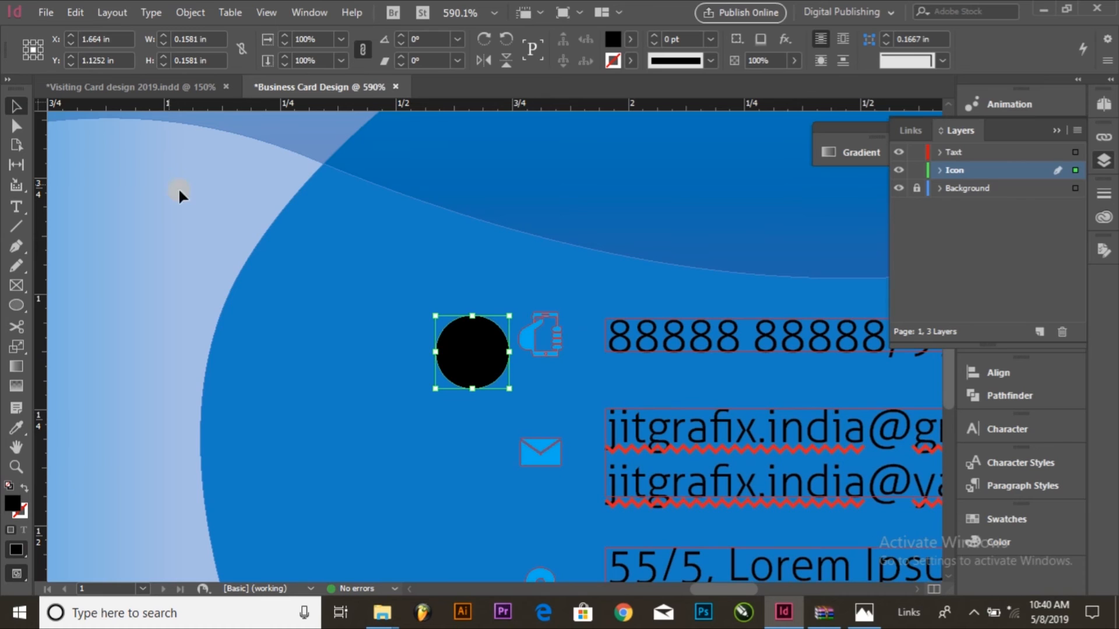
pyautogui.hotkey('ctrl', '-')
pyautogui.hotkey('ctrl', '-')
pyautogui.hotkey('ctrl', '-')
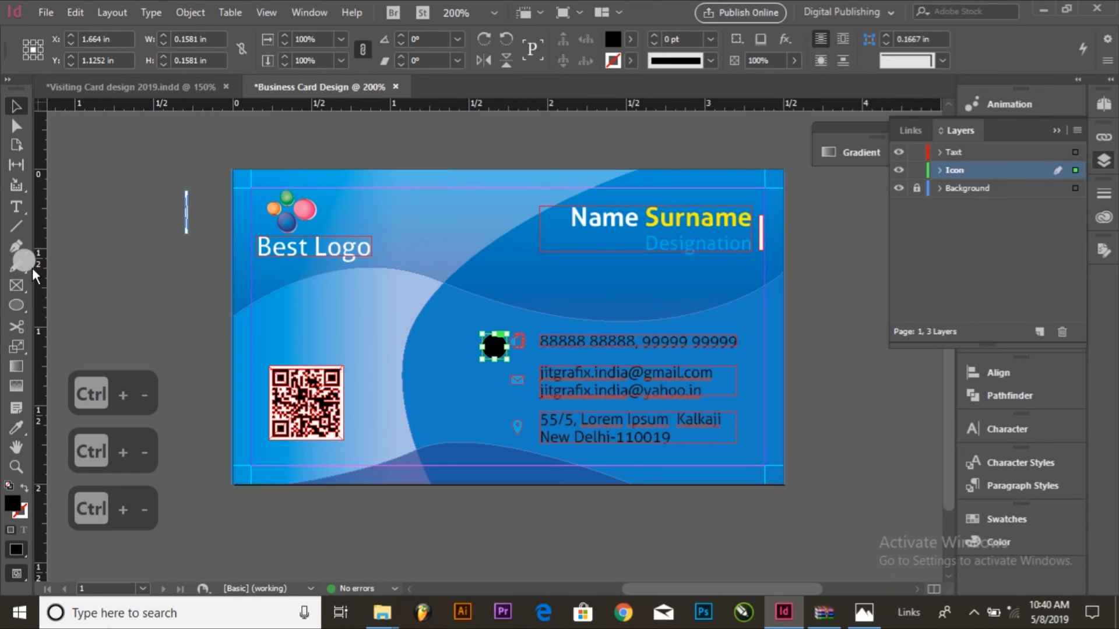
pyautogui.click(16, 429)
pyautogui.click(557, 257)
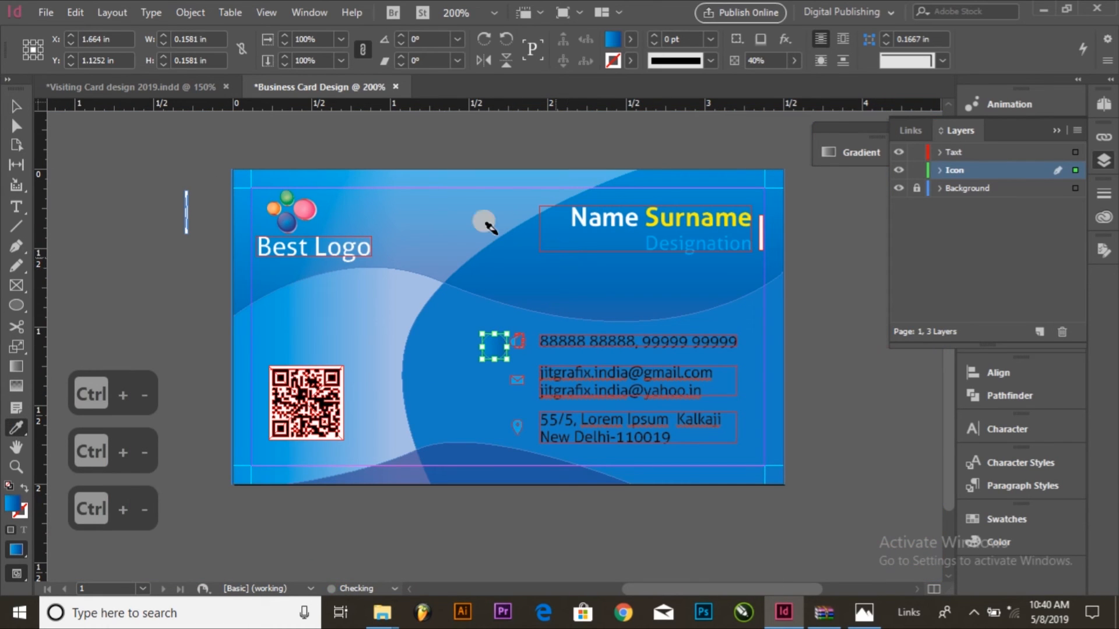
pyautogui.click(557, 552)
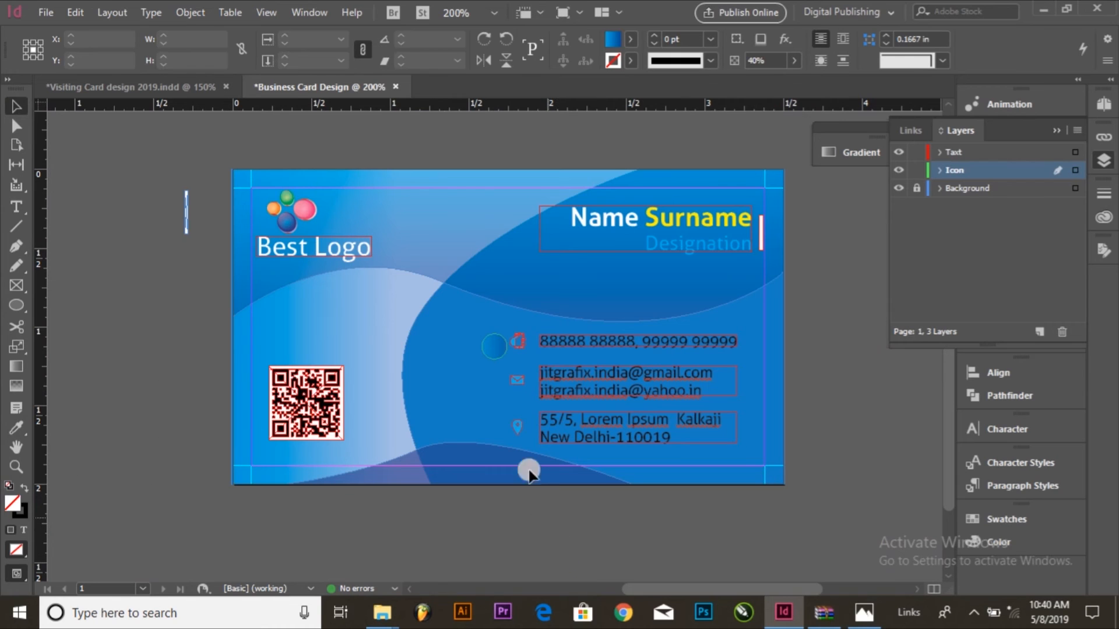
# Step: Copy the gradient circle beside the phone icon and paste the duplicate in place
pyautogui.hotkey('ctrl', 'space')
pyautogui.moveTo(447, 309); pyautogui.dragTo(568, 398)
pyautogui.click(428, 321)
pyautogui.click(76, 12)
pyautogui.click(126, 85)
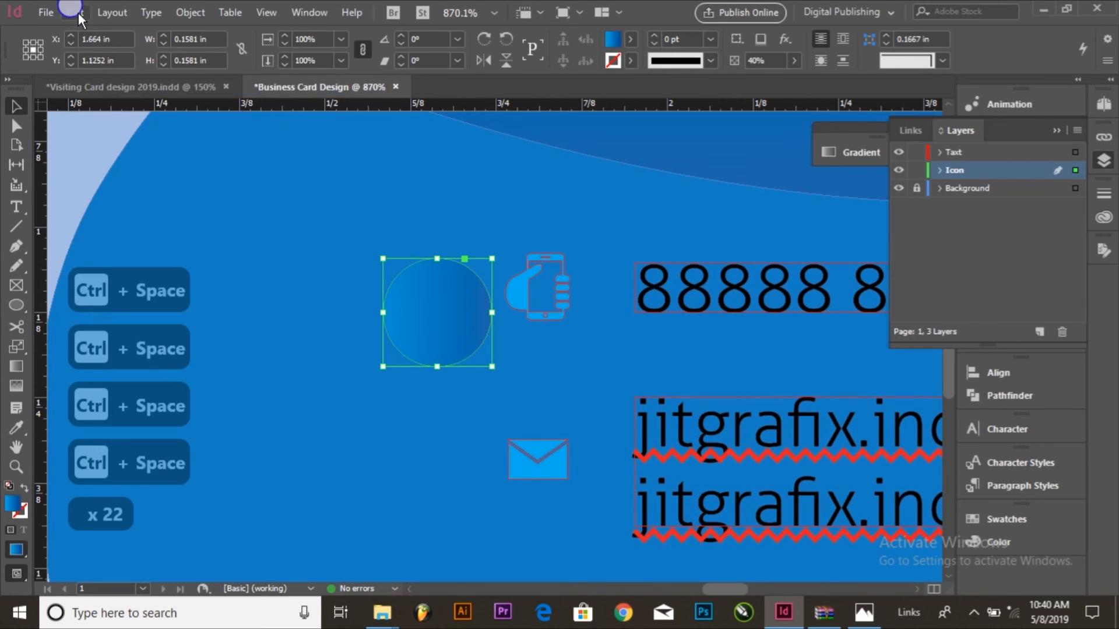
pyautogui.click(79, 12)
pyautogui.click(157, 156)
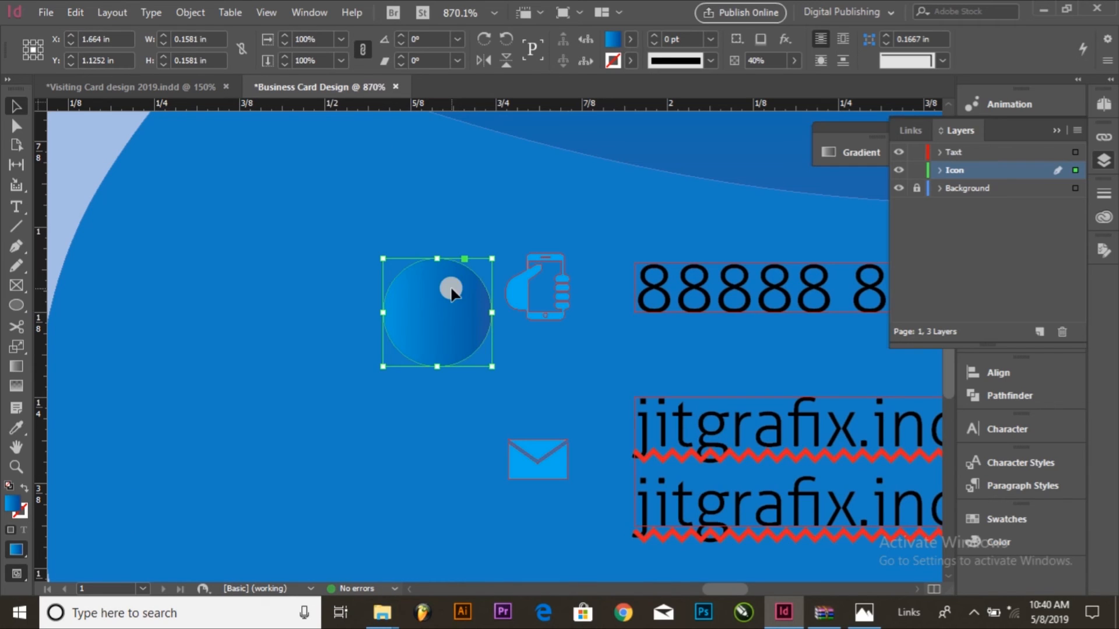
# Step: Set the duplicate circle's width and height to 0.14 in
pyautogui.moveTo(215, 39); pyautogui.dragTo(16, 111)
pyautogui.write('.14')
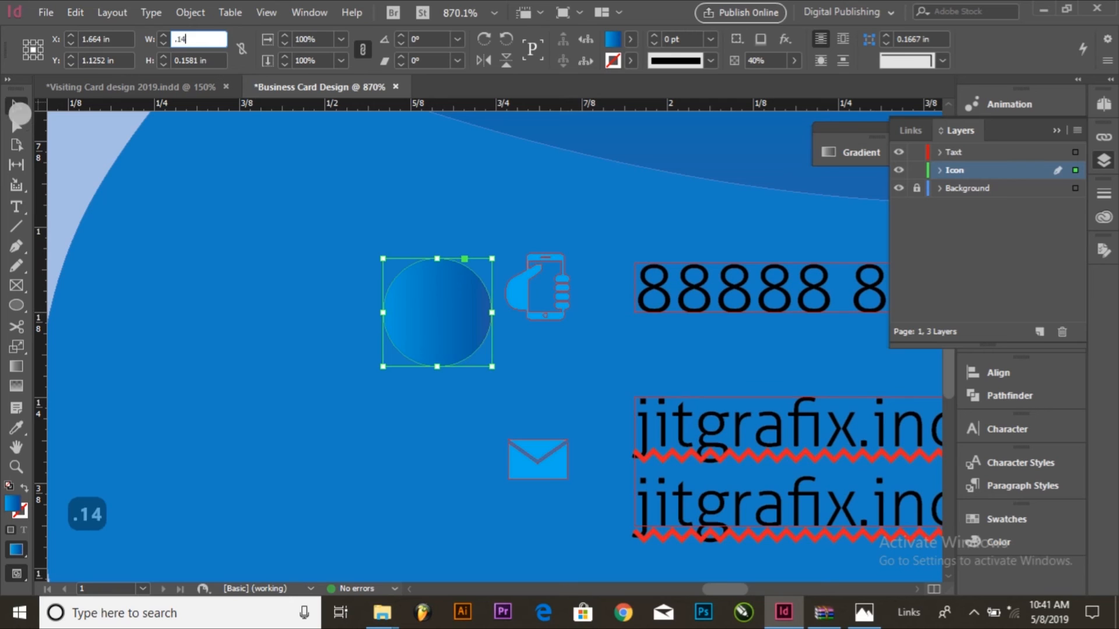
pyautogui.press('Return')
pyautogui.moveTo(215, 60); pyautogui.dragTo(83, 76)
pyautogui.write('.14')
pyautogui.press('Return')
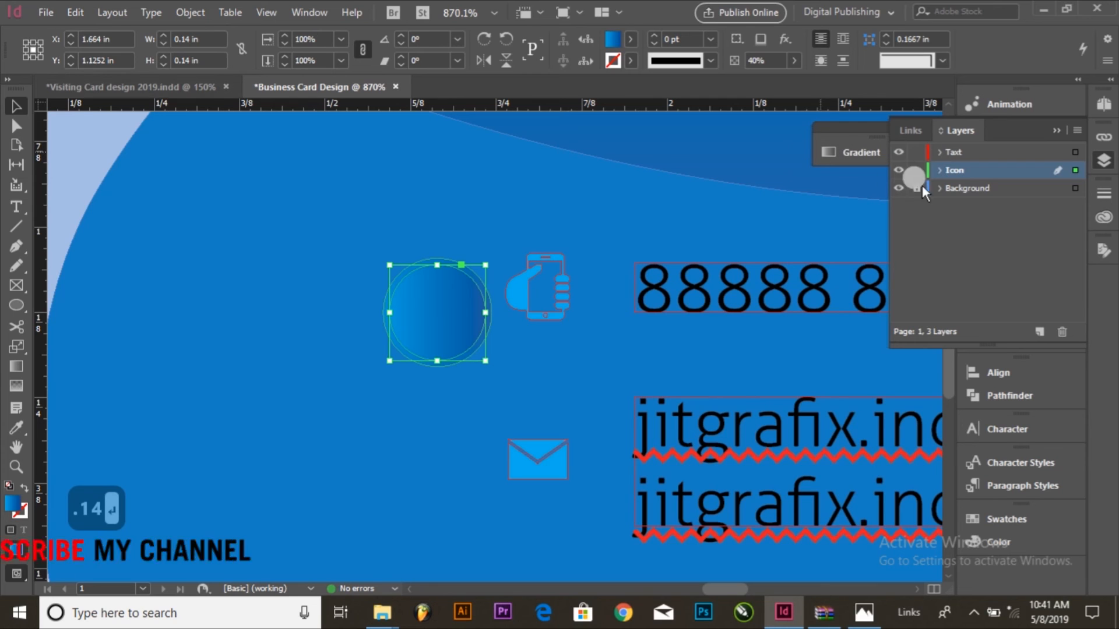
# Step: Fill the inner circle with the Paper swatch, leaving the swatch's own options as they are
pyautogui.click(627, 37)
pyautogui.click(512, 123)
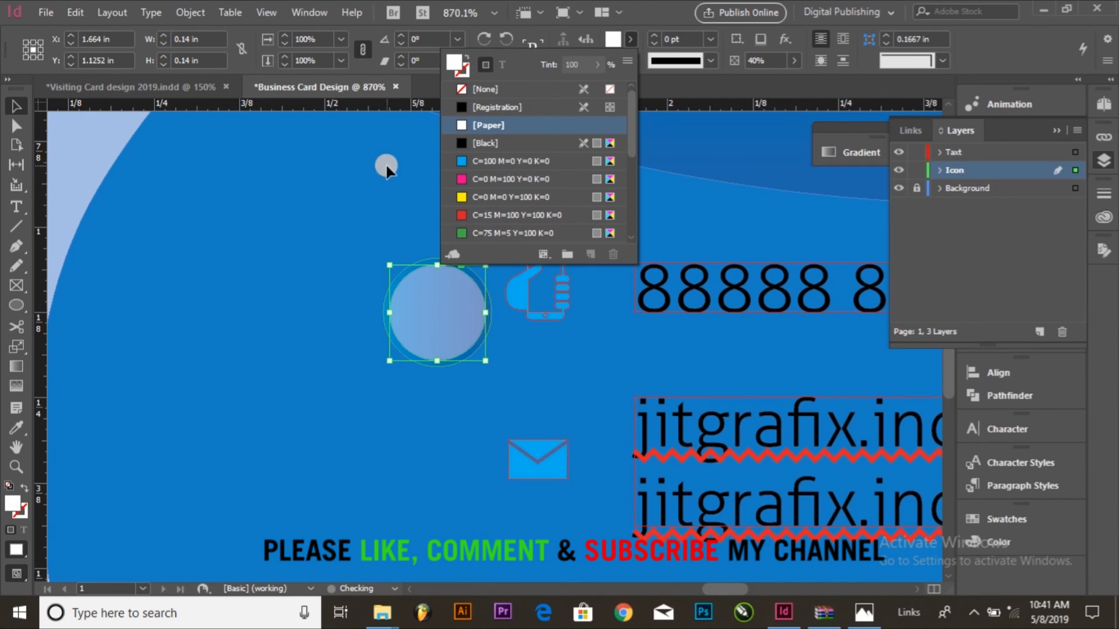
pyautogui.doubleClick(483, 125)
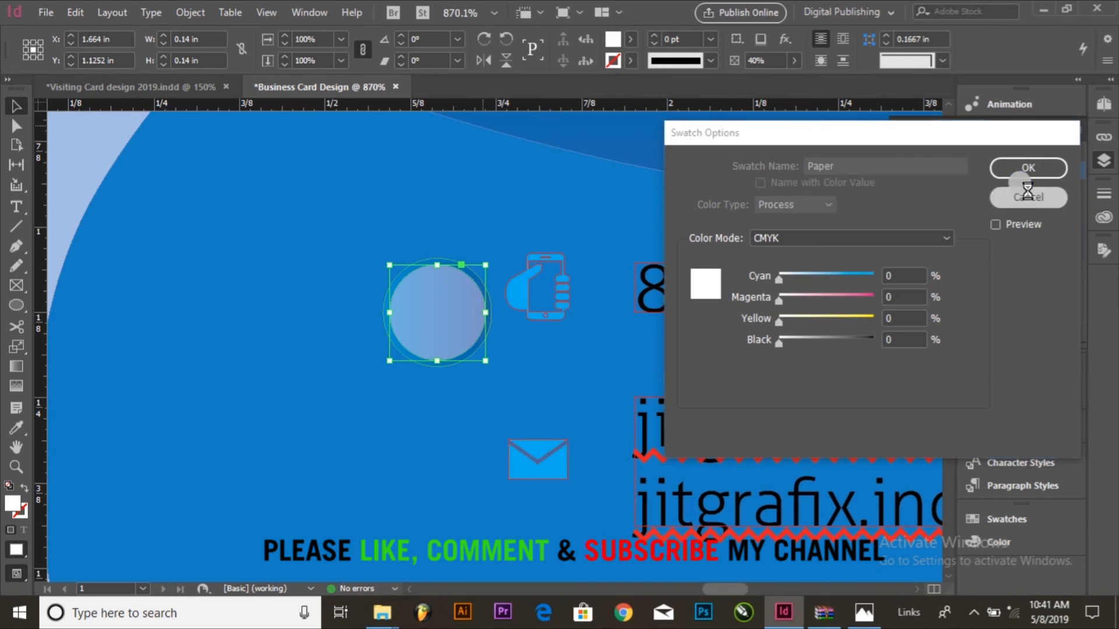
pyautogui.click(1028, 197)
# Step: Select both the inner and outer circles and set their opacity to 100%
pyautogui.click(413, 246)
pyautogui.click(417, 251)
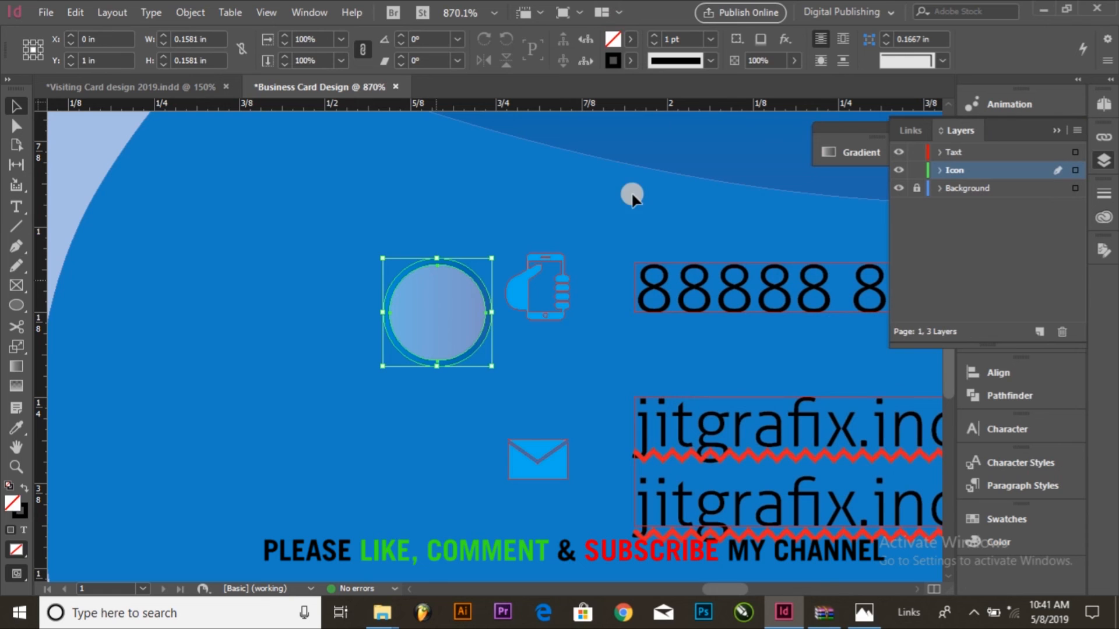
pyautogui.write('100')
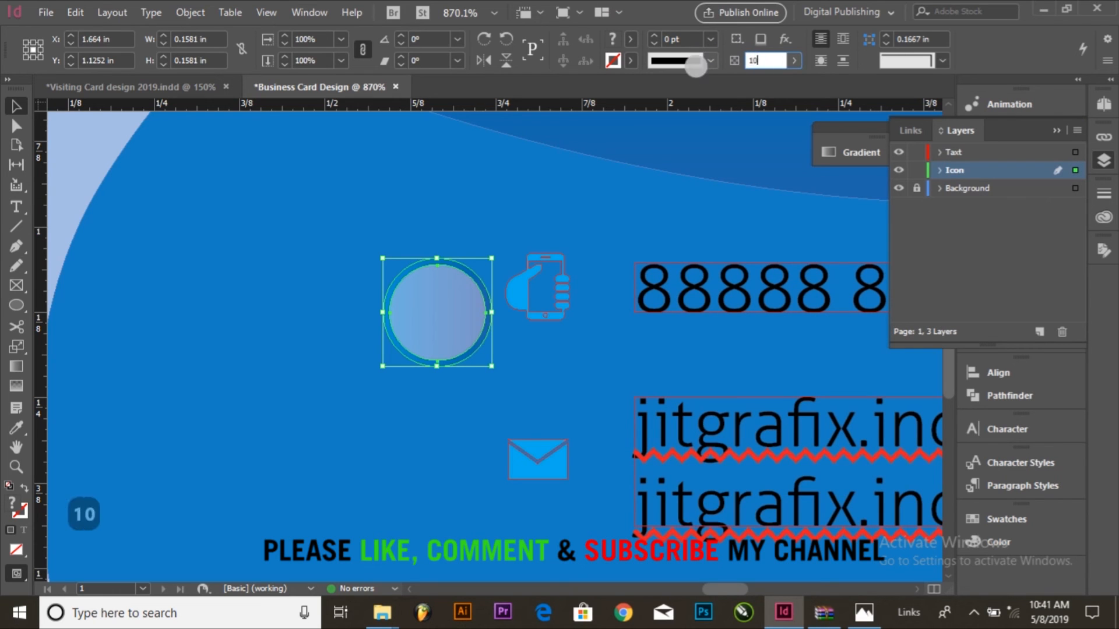
pyautogui.press('Return')
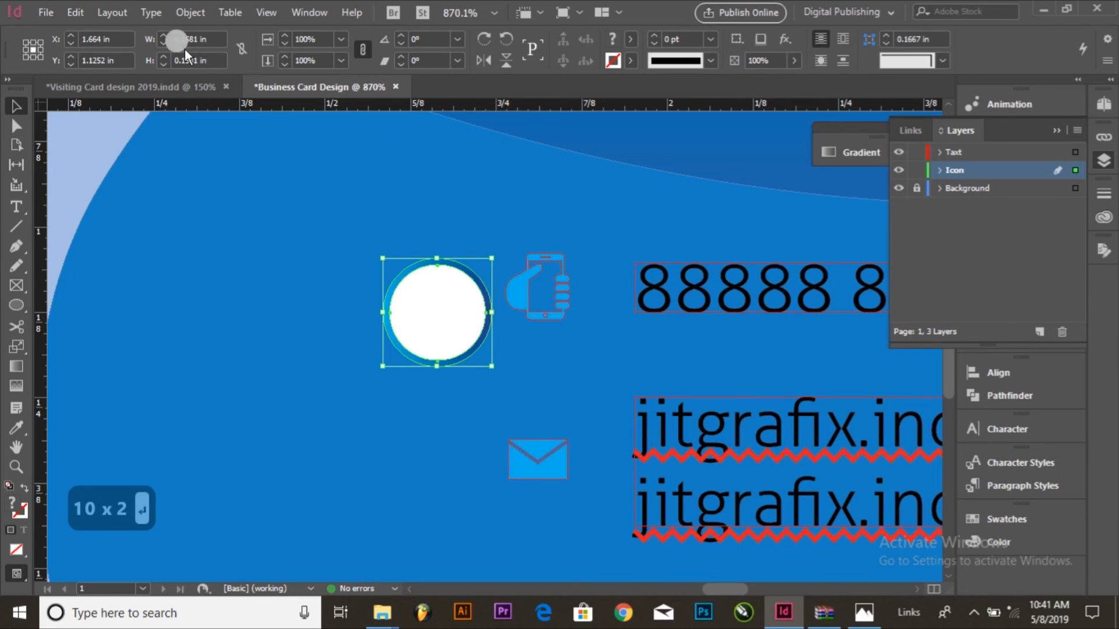
# Step: Group the two circles and move the group behind the phone icon
pyautogui.click(181, 12)
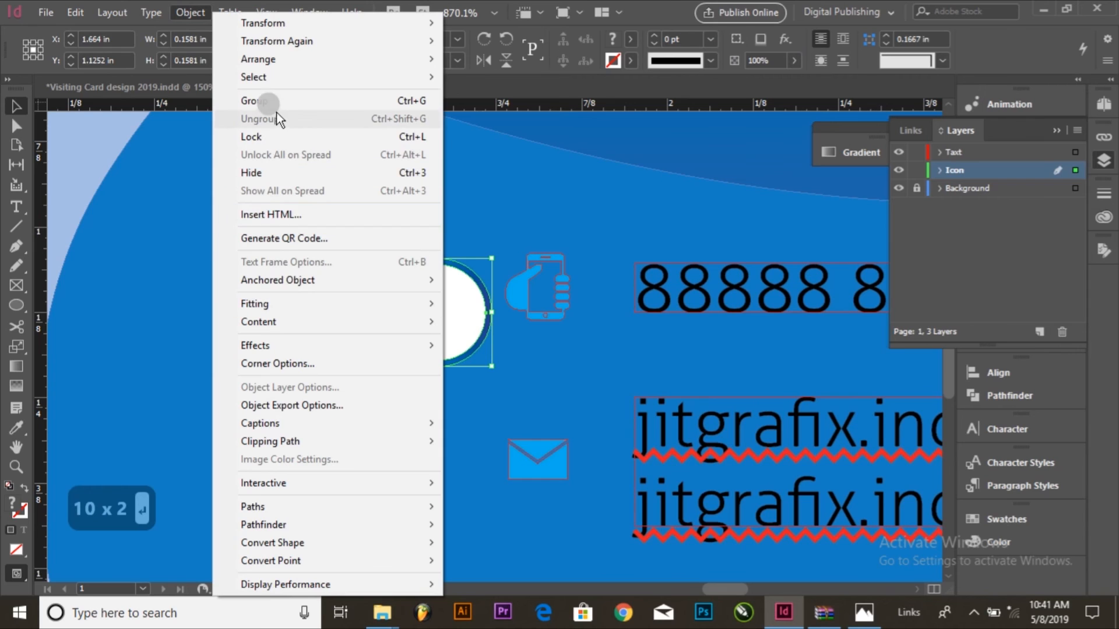
pyautogui.click(277, 98)
pyautogui.moveTo(396, 336); pyautogui.dragTo(552, 312)
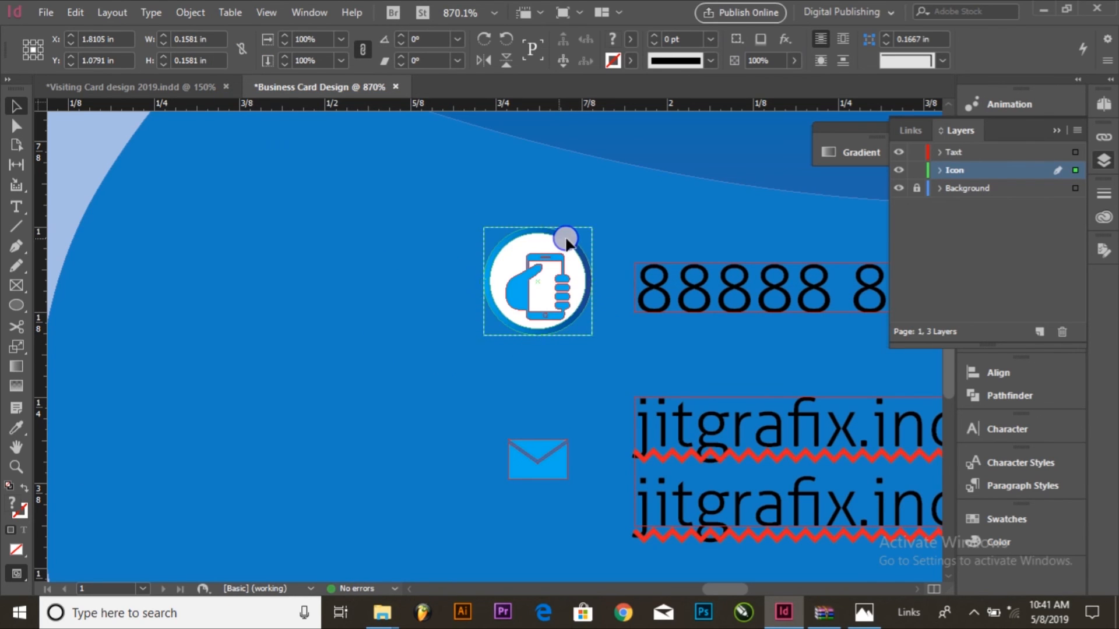
# Step: Align the phone icon to the circle group's horizontal and vertical centers, using the group as key object
pyautogui.keyDown('shift'); pyautogui.click(551, 261); pyautogui.keyUp('shift')
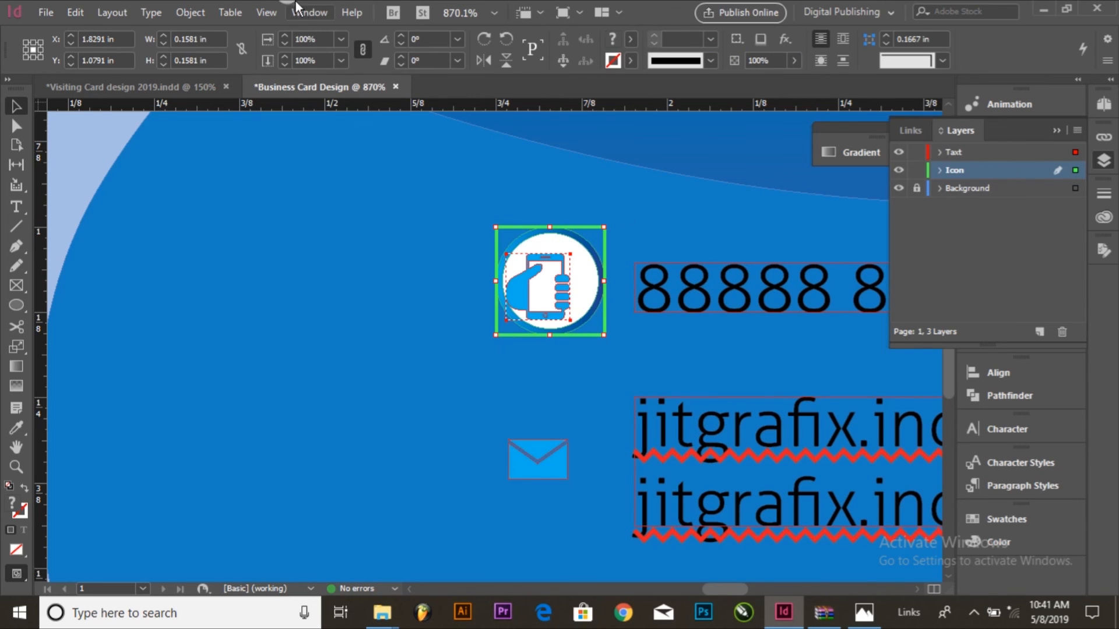
pyautogui.click(310, 12)
pyautogui.moveTo(345, 271)
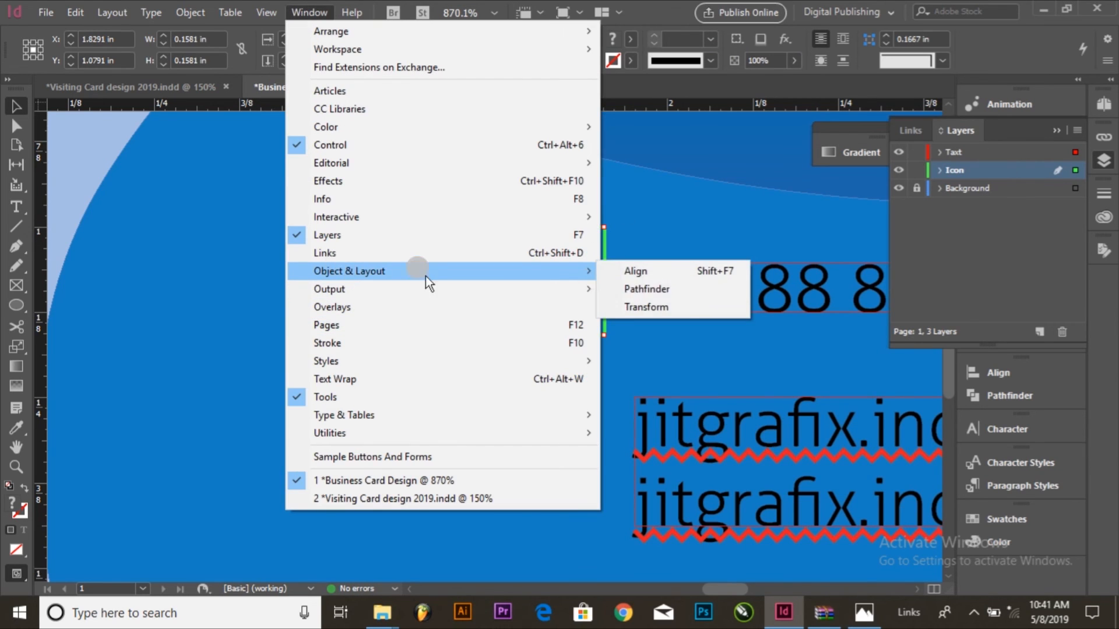
pyautogui.click(673, 286)
pyautogui.click(993, 374)
pyautogui.click(802, 403)
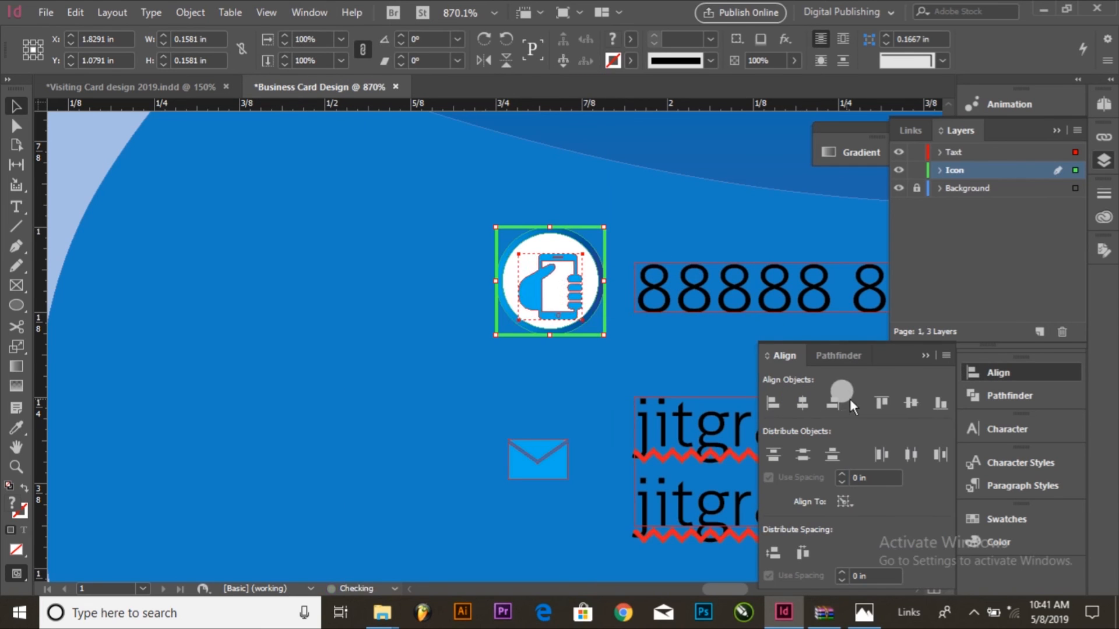
pyautogui.click(911, 403)
pyautogui.click(509, 379)
# Step: Copy the circle group behind the phone icon and paste the duplicate in place
pyautogui.hotkey('ctrl', '-')
pyautogui.hotkey('ctrl', '-')
pyautogui.moveTo(595, 365); pyautogui.dragTo(569, 323)
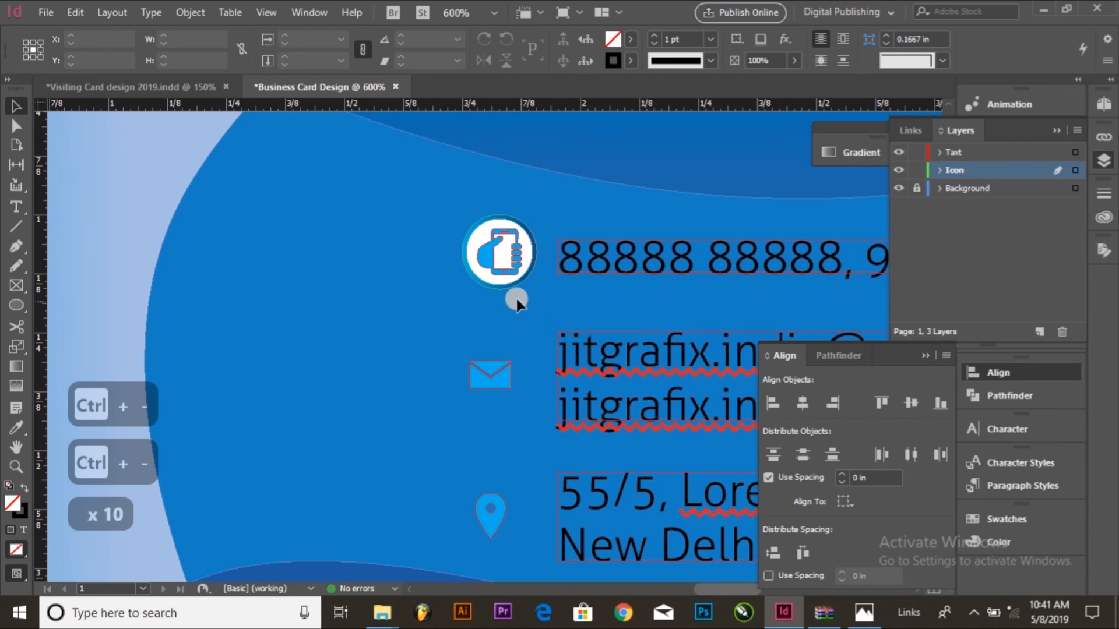
pyautogui.click(504, 290)
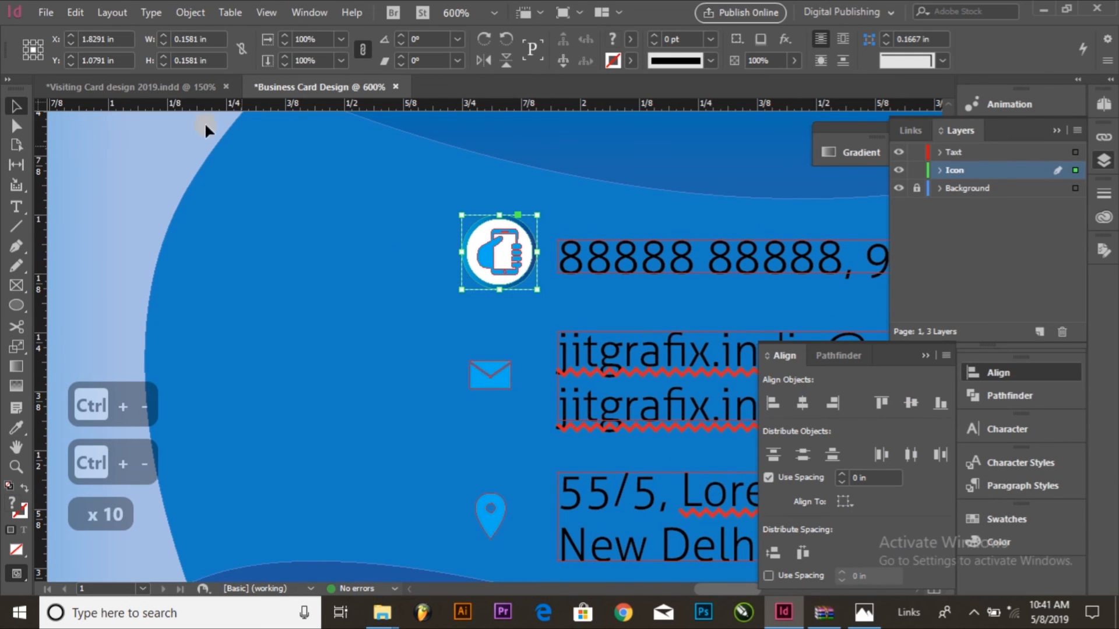
pyautogui.click(75, 13)
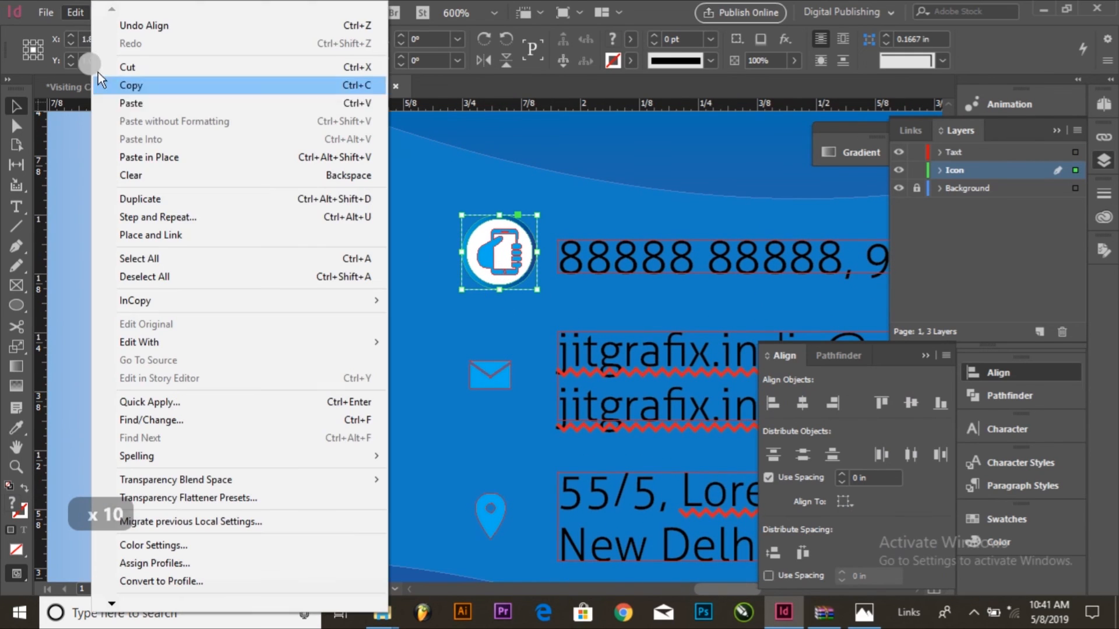
pyautogui.click(128, 80)
pyautogui.click(76, 13)
pyautogui.click(130, 156)
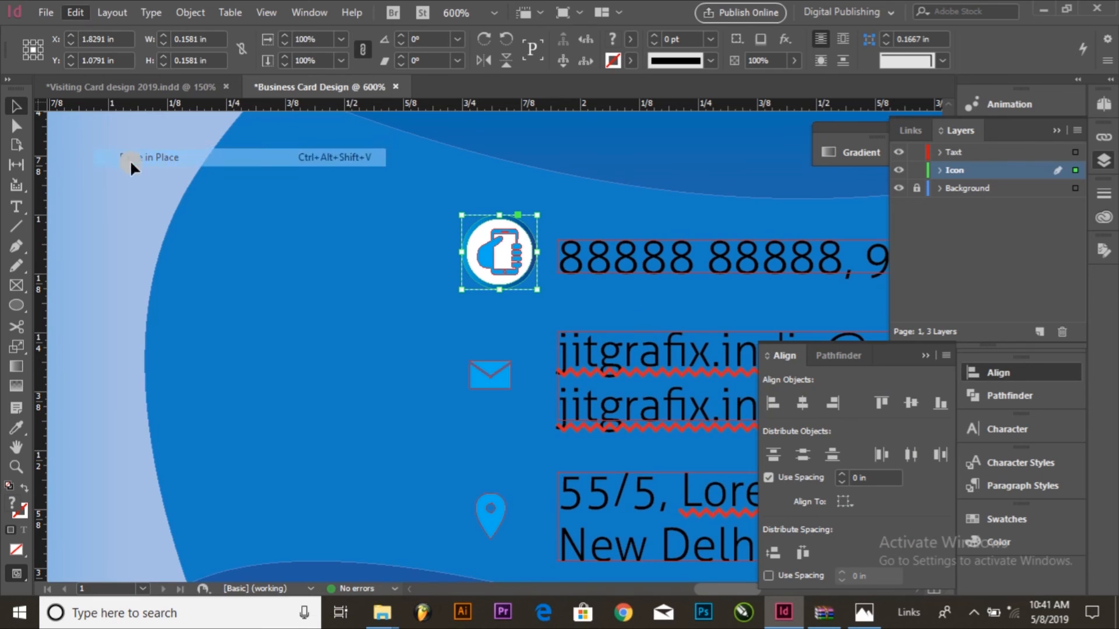
# Step: Align the duplicate circle group to the envelope icon's vertical center, using the icon as key object
pyautogui.keyDown('shift'); pyautogui.click(504, 385); pyautogui.keyUp('shift')
pyautogui.click(500, 385)
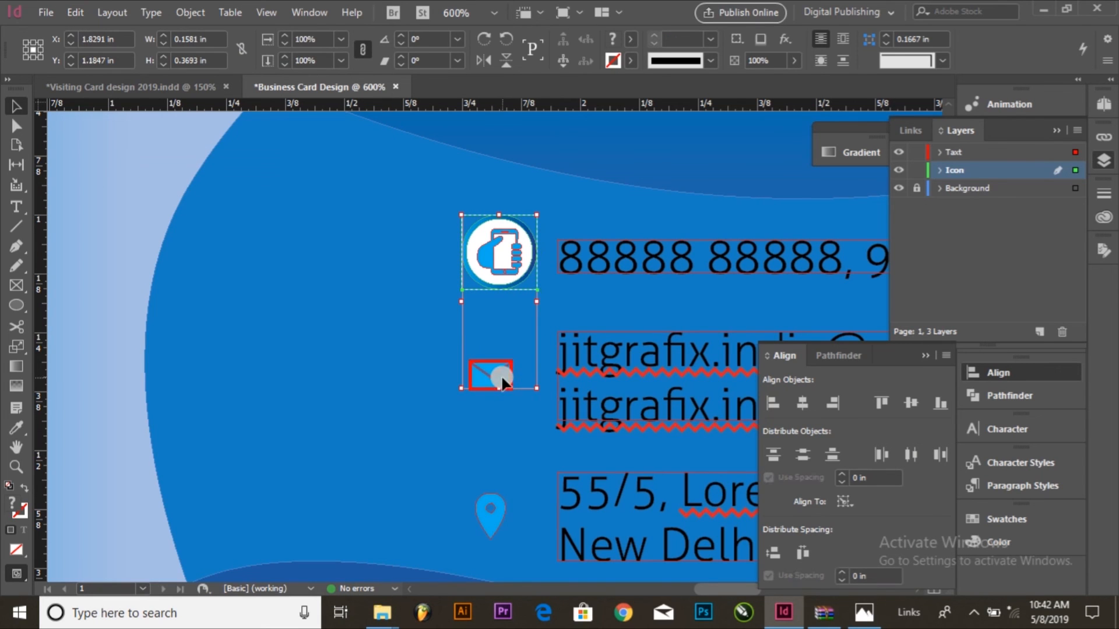
pyautogui.click(901, 405)
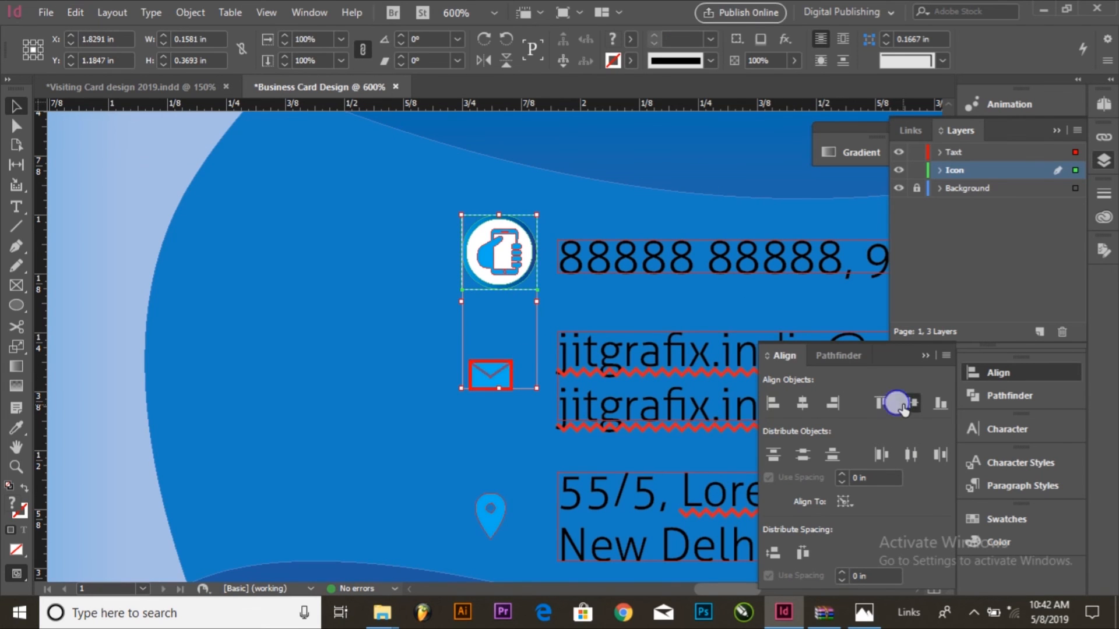
# Step: Duplicate the circle group down to the location pin icon and align it to the pin's vertical center, using the pin as key object
pyautogui.click(319, 432)
pyautogui.scroll(-5, 519, 363)
pyautogui.moveTo(514, 341); pyautogui.dragTo(512, 433)
pyautogui.click(481, 460)
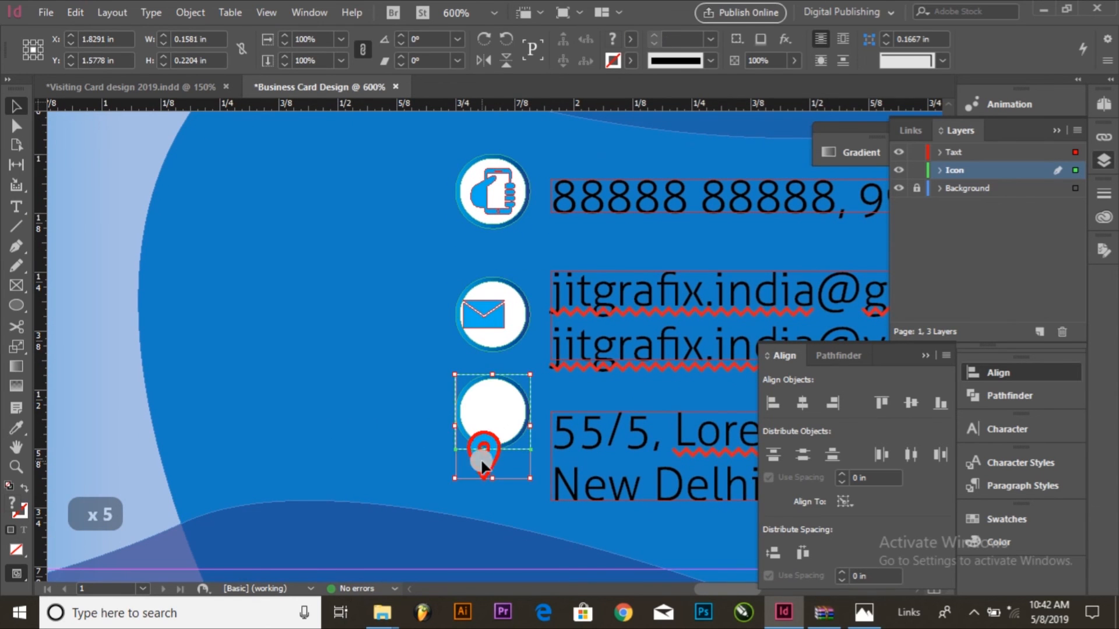
pyautogui.click(911, 402)
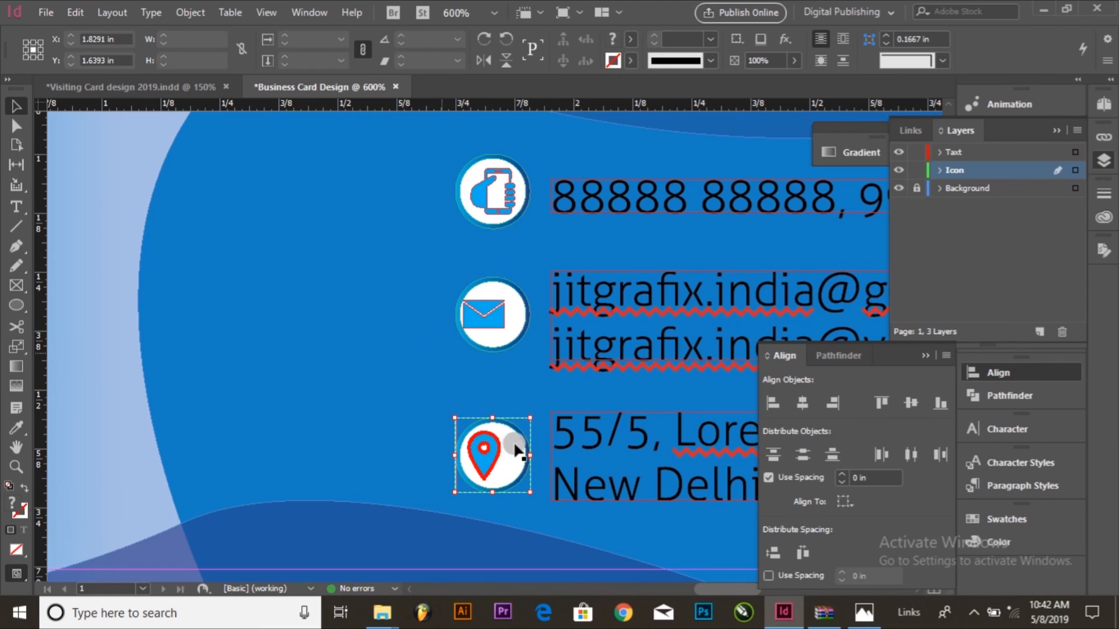
# Step: Align the phone, envelope and pin icons with their three circle groups on their horizontal centers
pyautogui.click(480, 454)
pyautogui.keyDown('shift'); pyautogui.click(487, 317); pyautogui.keyUp('shift')
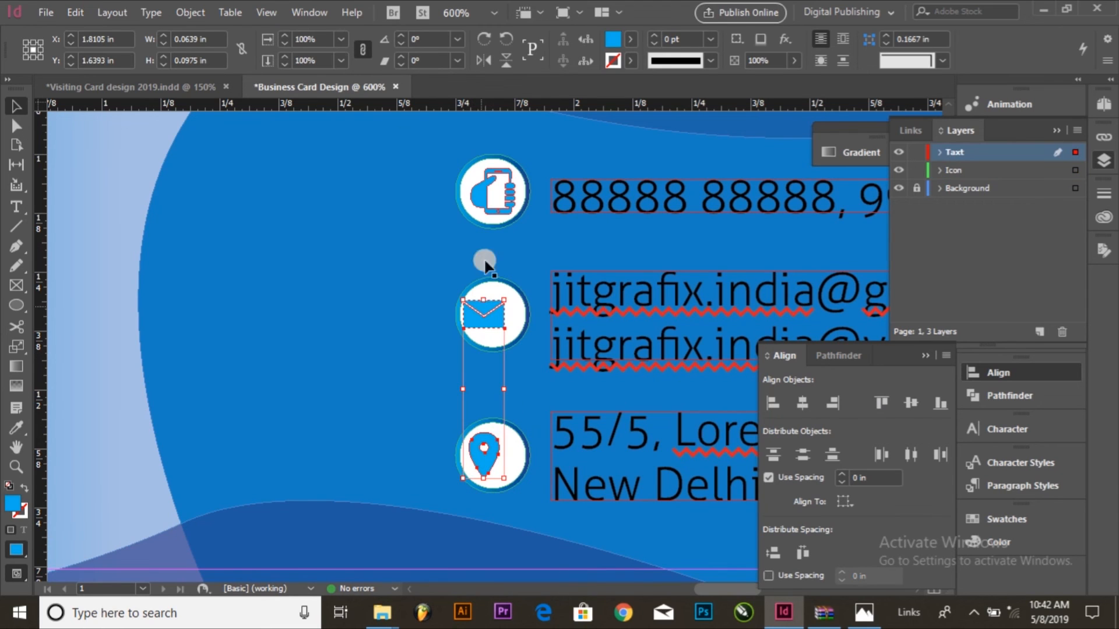
pyautogui.keyDown('shift'); pyautogui.click(477, 197); pyautogui.keyUp('shift')
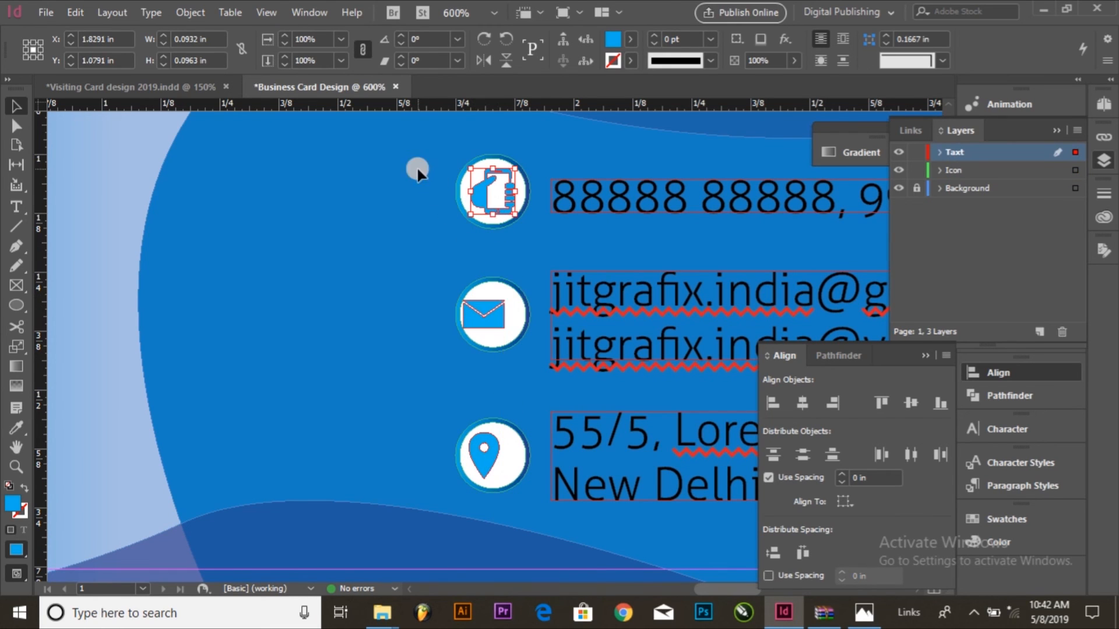
pyautogui.moveTo(522, 401); pyautogui.dragTo(522, 448)
pyautogui.click(803, 403)
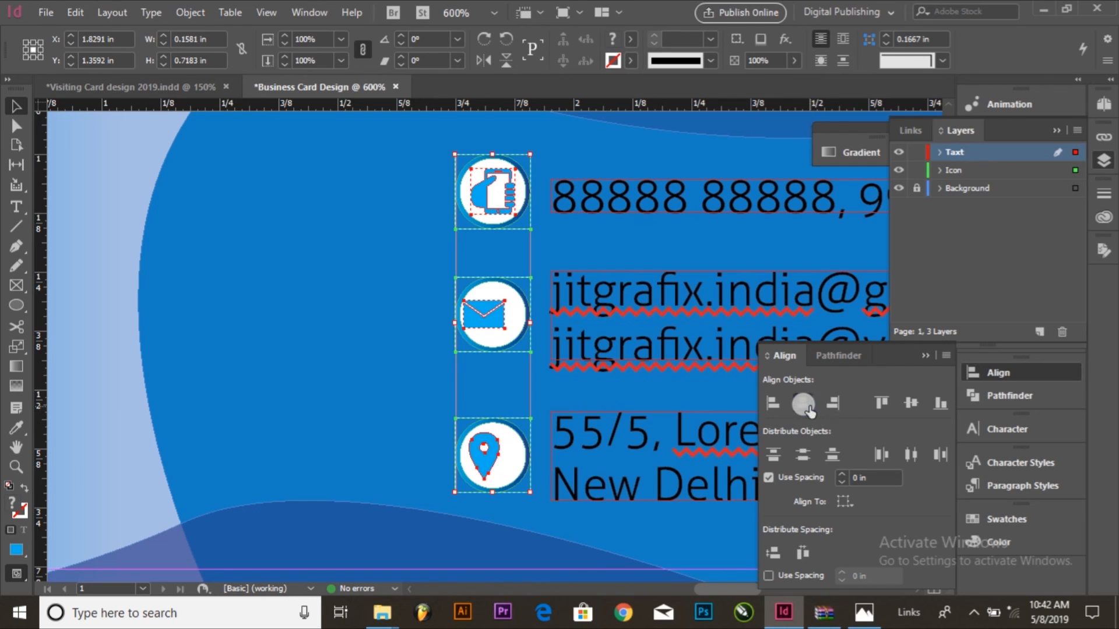
pyautogui.click(379, 348)
# Step: Check the whole card in preview mode without guides and frame edges, then return to the normal view
pyautogui.hotkey('ctrl', '-')
pyautogui.hotkey('ctrl', '-')
pyautogui.hotkey('ctrl', '-')
pyautogui.hotkey('ctrl', '-')
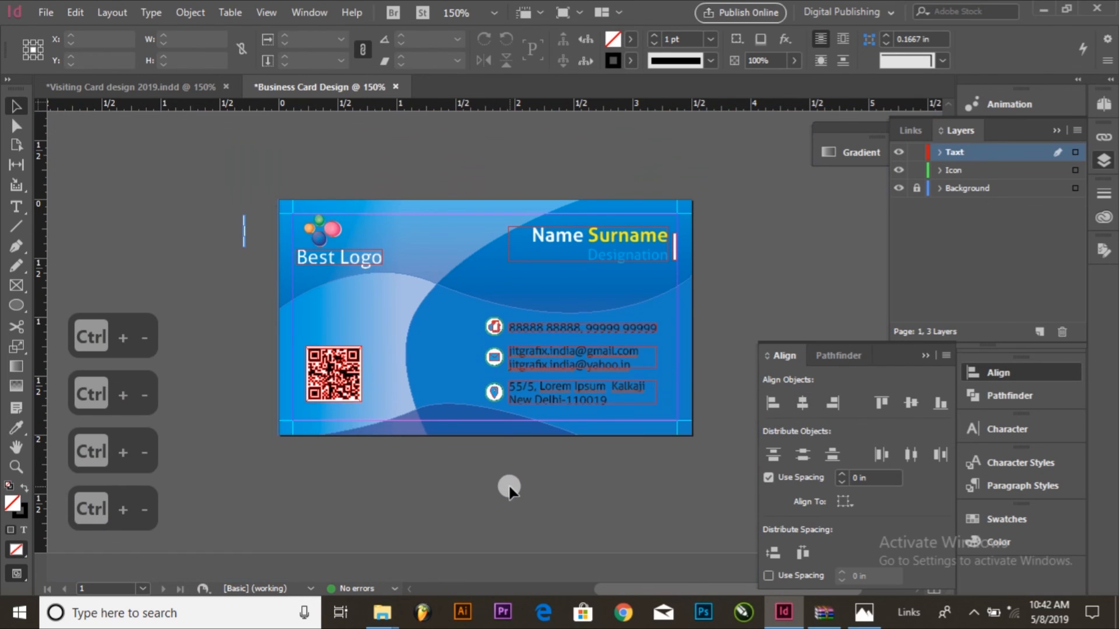
pyautogui.press('w')
pyautogui.press('w')
pyautogui.press('w')
pyautogui.press('w')
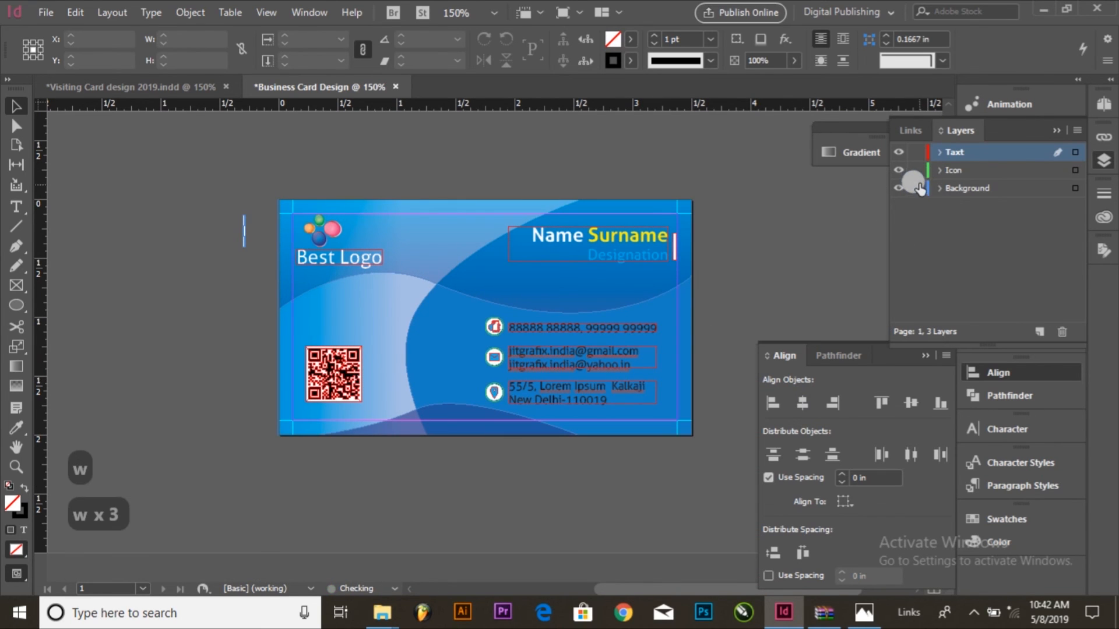
# Step: Unlock the Background layer and fill the card's base rectangle with a linear gradient
pyautogui.click(955, 188)
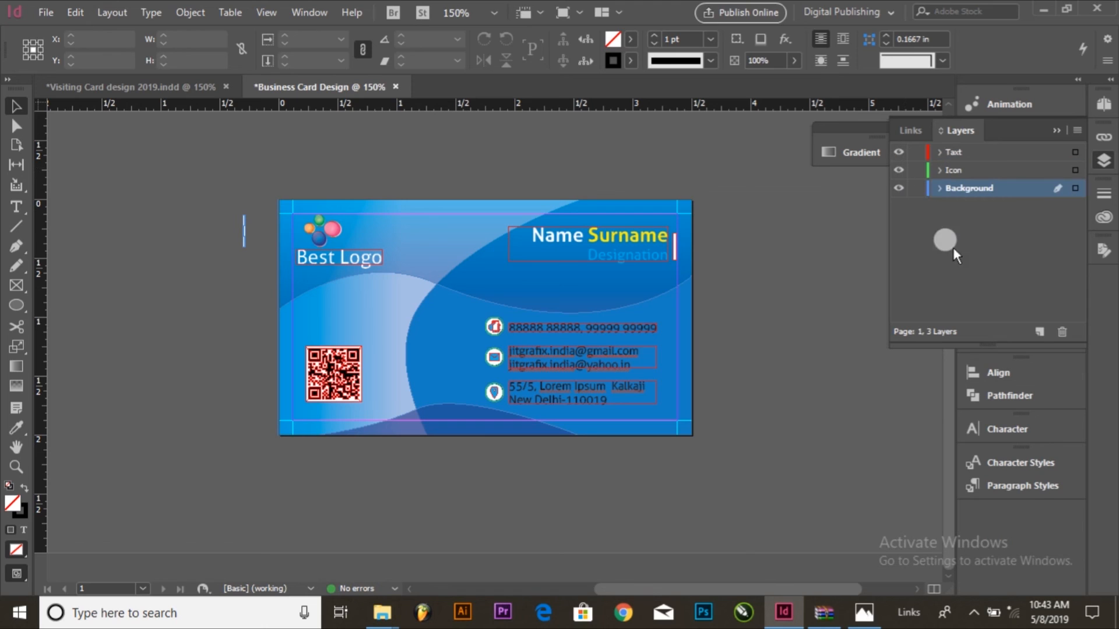
pyautogui.click(719, 260)
pyautogui.click(921, 188)
pyautogui.click(674, 308)
pyautogui.click(901, 152)
pyautogui.click(862, 152)
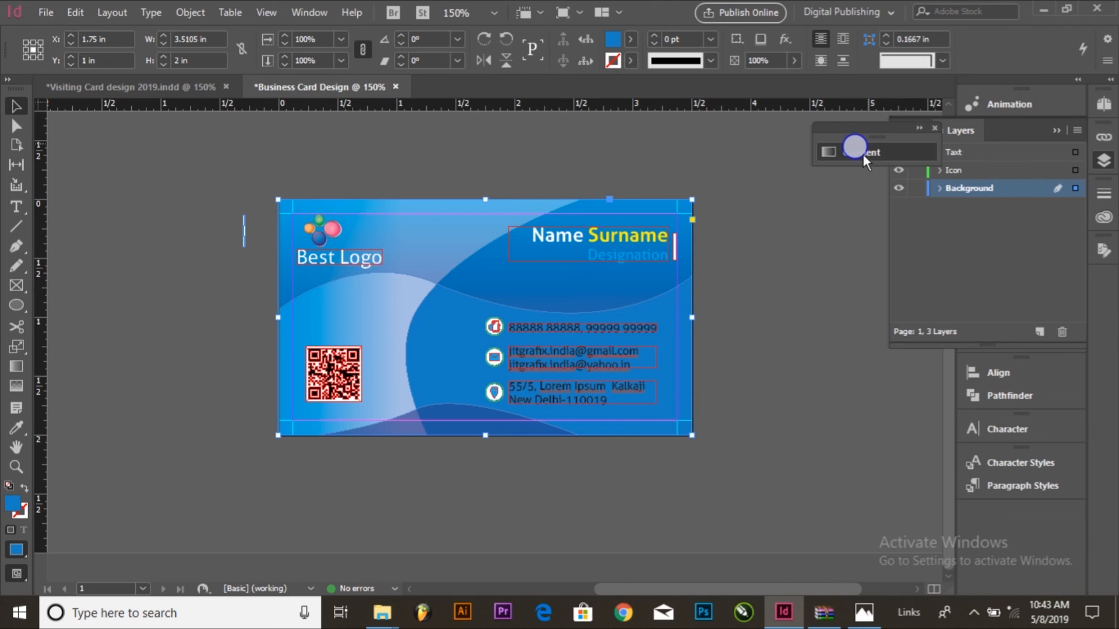
pyautogui.click(705, 245)
pyautogui.click(1065, 503)
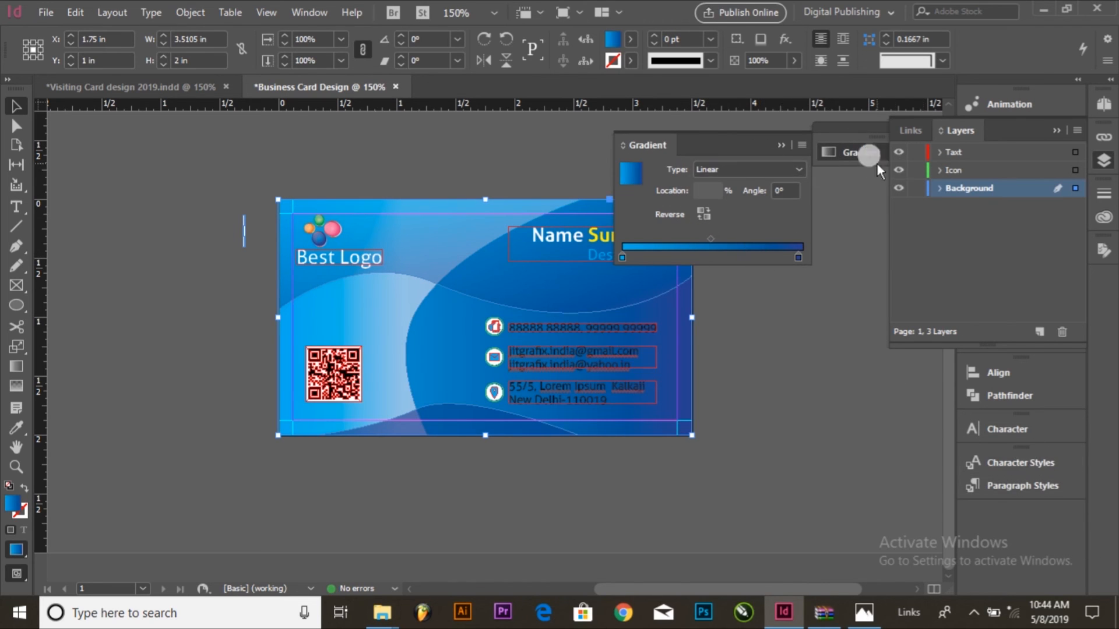
# Step: Display the color swatches and set the gradient's end stop to the green swatch C=75 M=5 Y=100 K=0
pyautogui.click(320, 14)
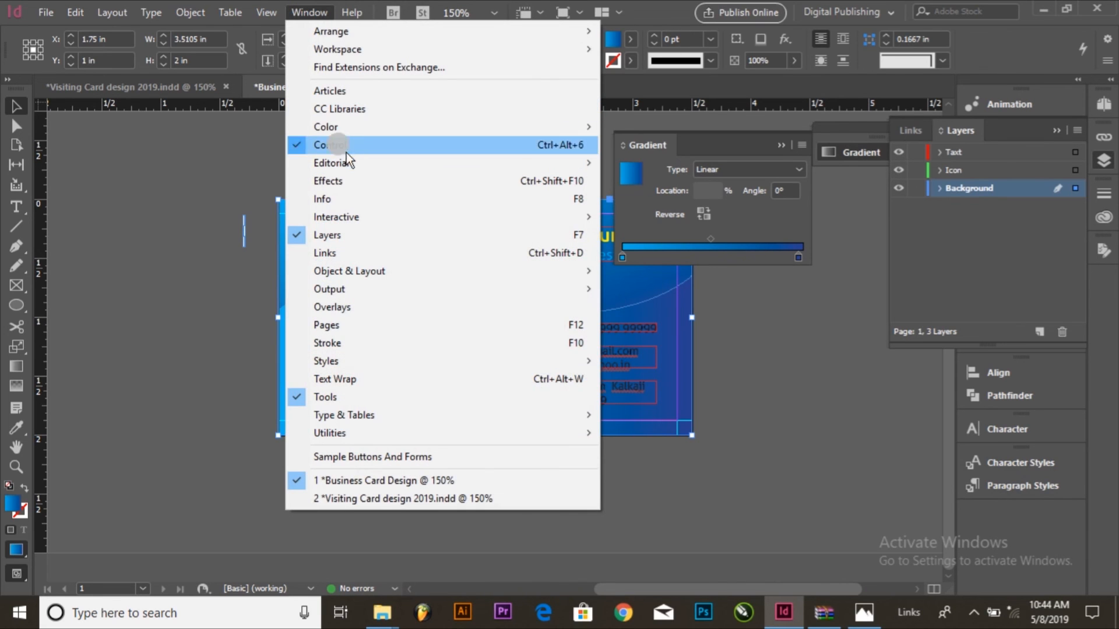
pyautogui.moveTo(357, 127)
pyautogui.click(648, 179)
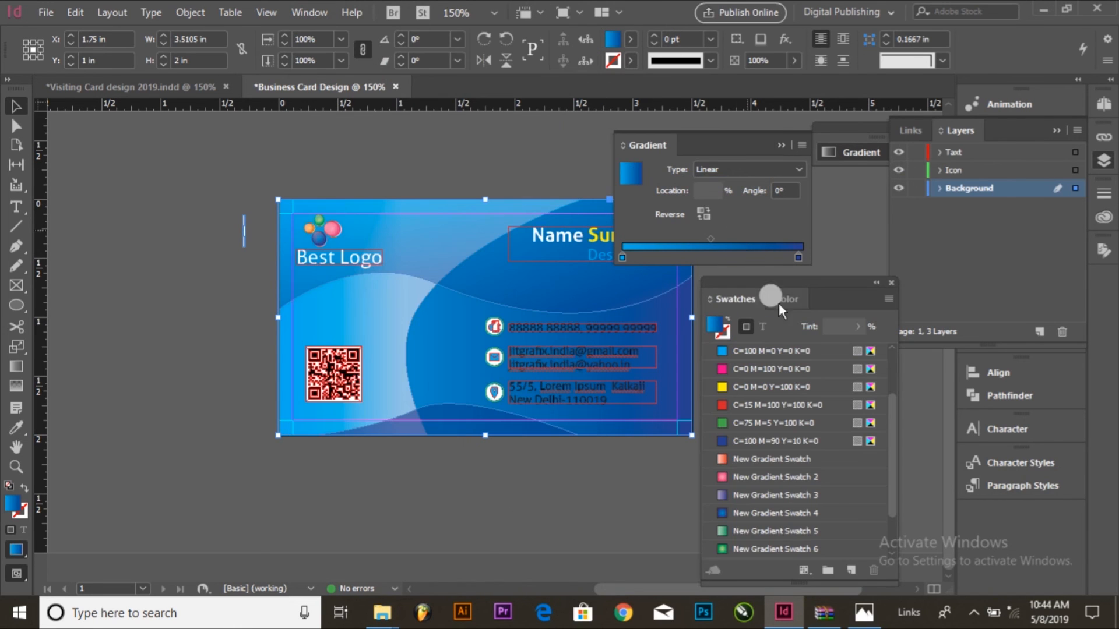
pyautogui.moveTo(726, 437); pyautogui.dragTo(799, 257)
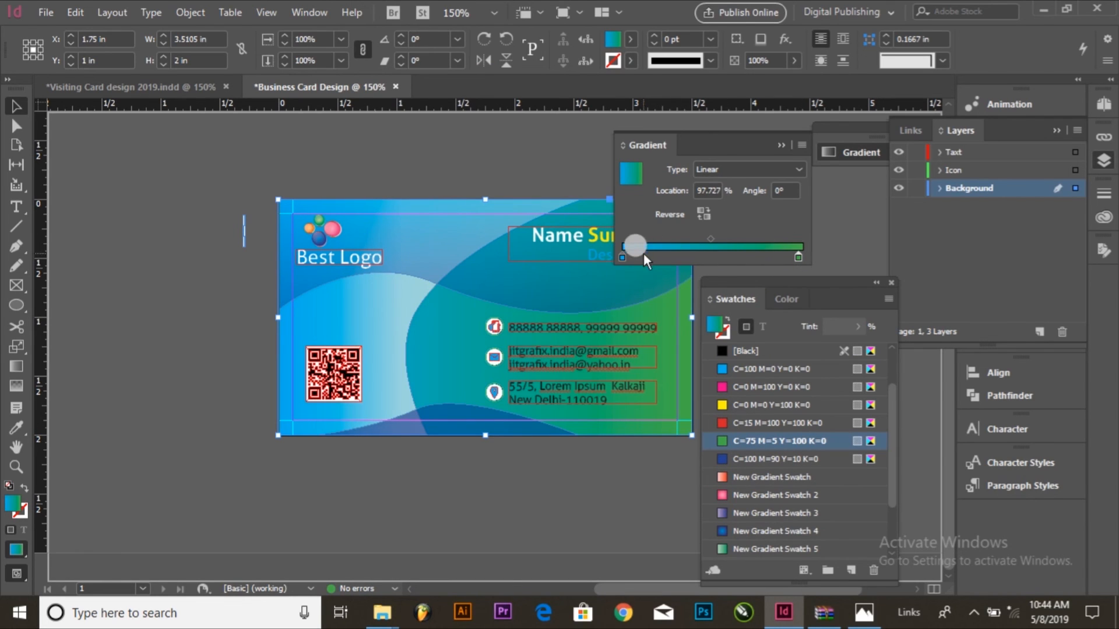
# Step: Select the gradient's start stop and show its color as CMYK sliders
pyautogui.moveTo(622, 264); pyautogui.dragTo(621, 257)
pyautogui.click(309, 13)
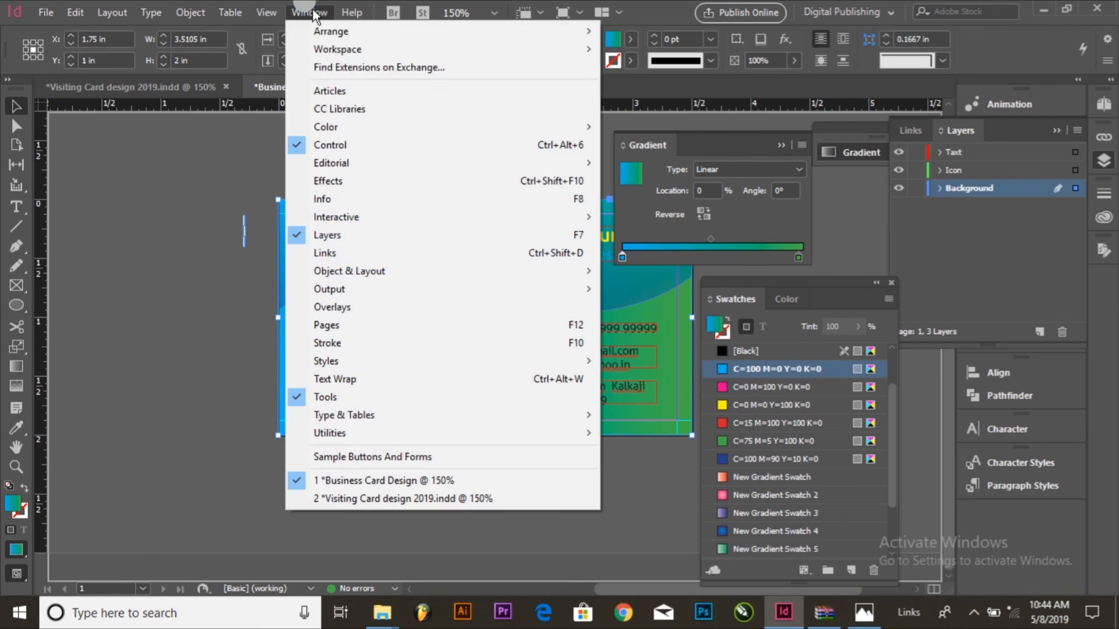
pyautogui.moveTo(532, 125)
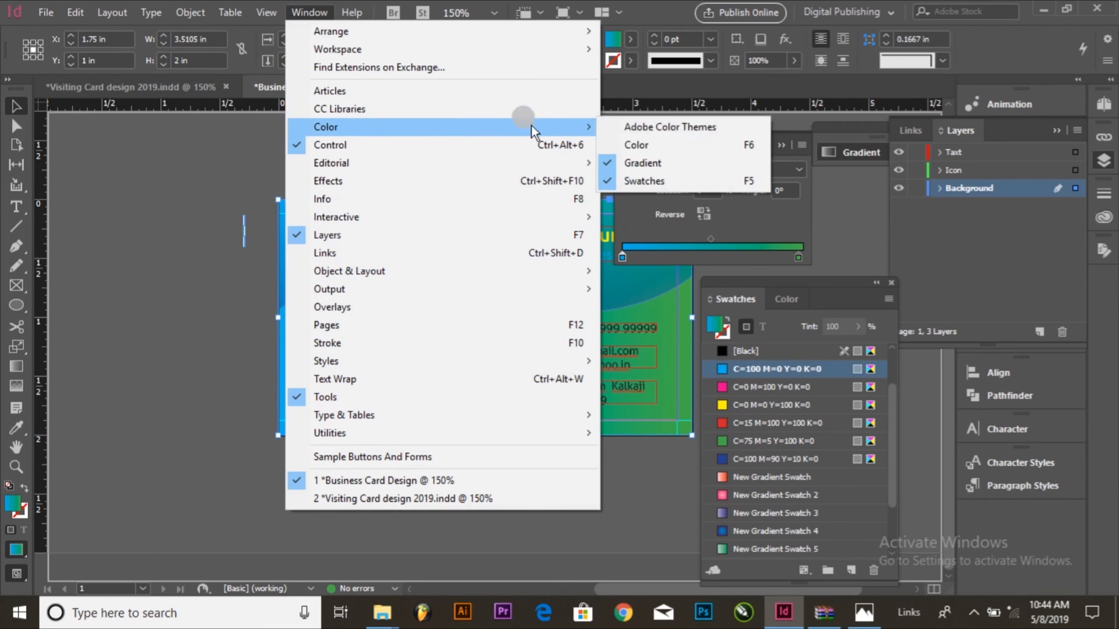
pyautogui.click(632, 143)
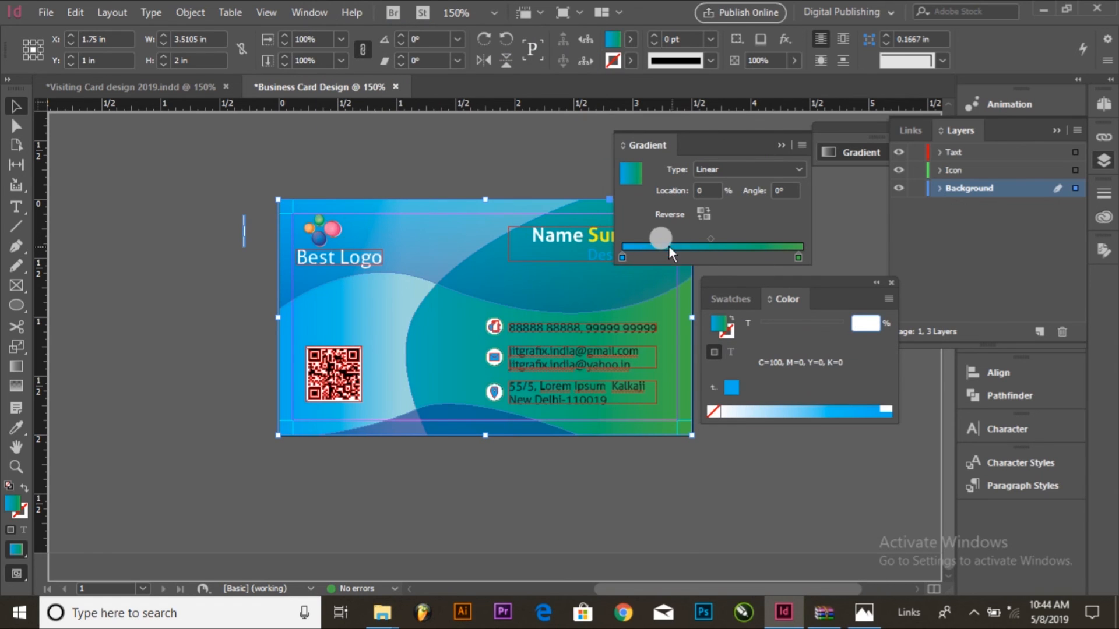
pyautogui.click(621, 258)
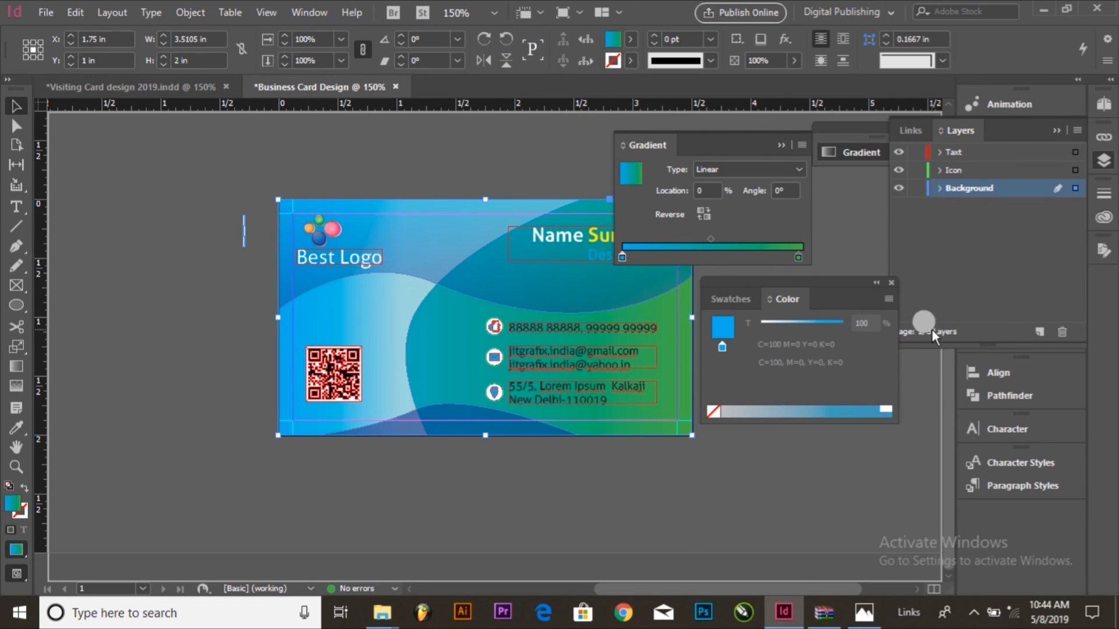
pyautogui.click(886, 299)
pyautogui.click(931, 345)
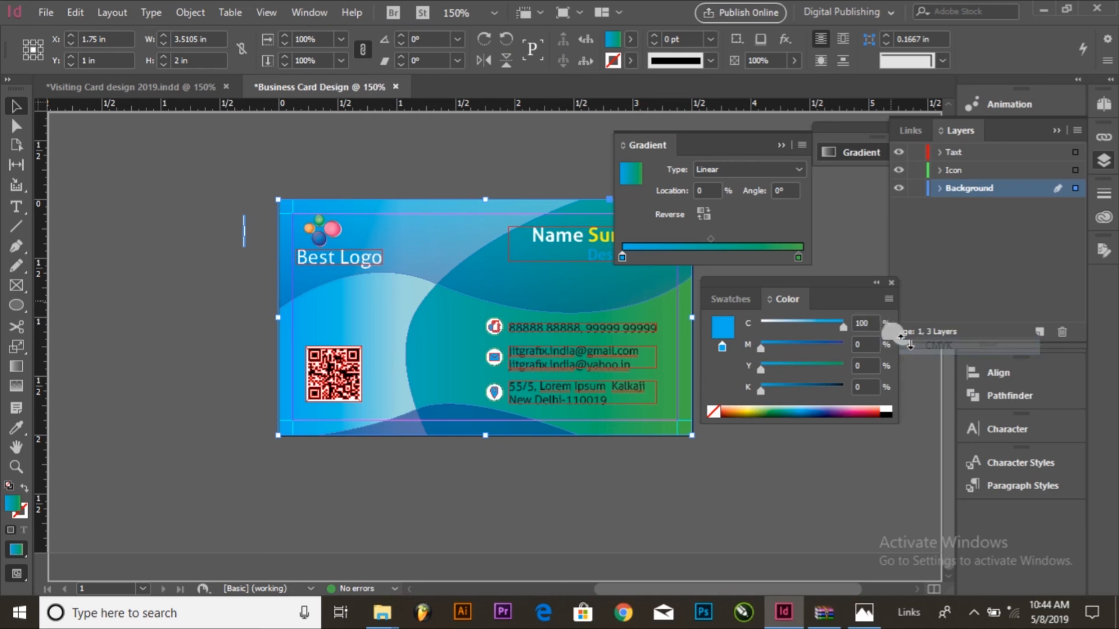
# Step: Set the gradient's start stop to C=0, M=50, Y=20
pyautogui.click(869, 322)
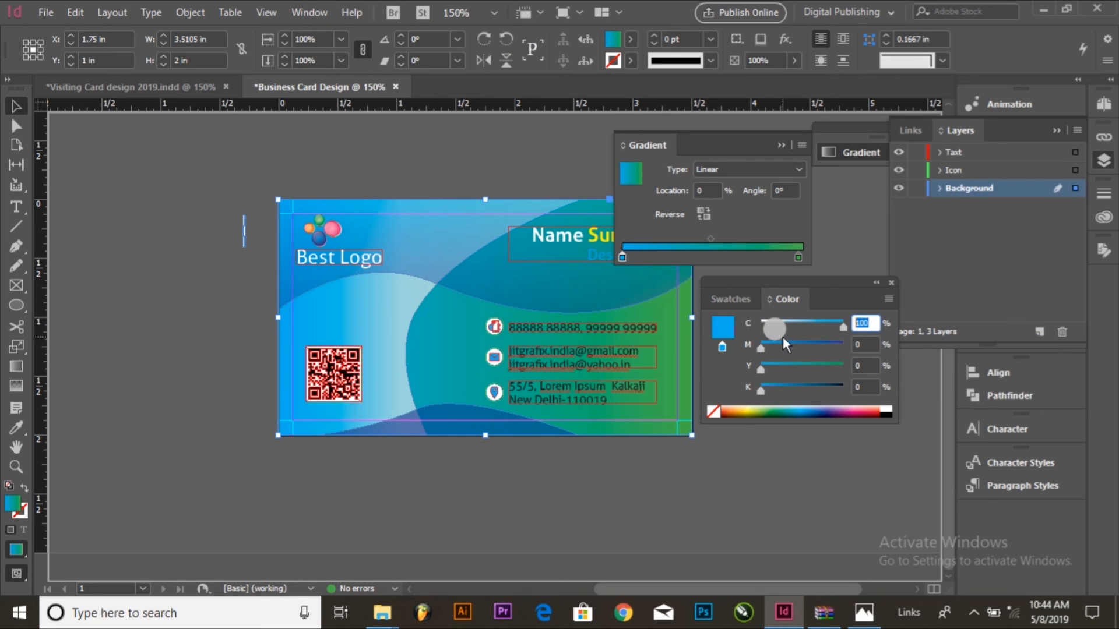
pyautogui.write('0')
pyautogui.press('Tab')
pyautogui.write('50')
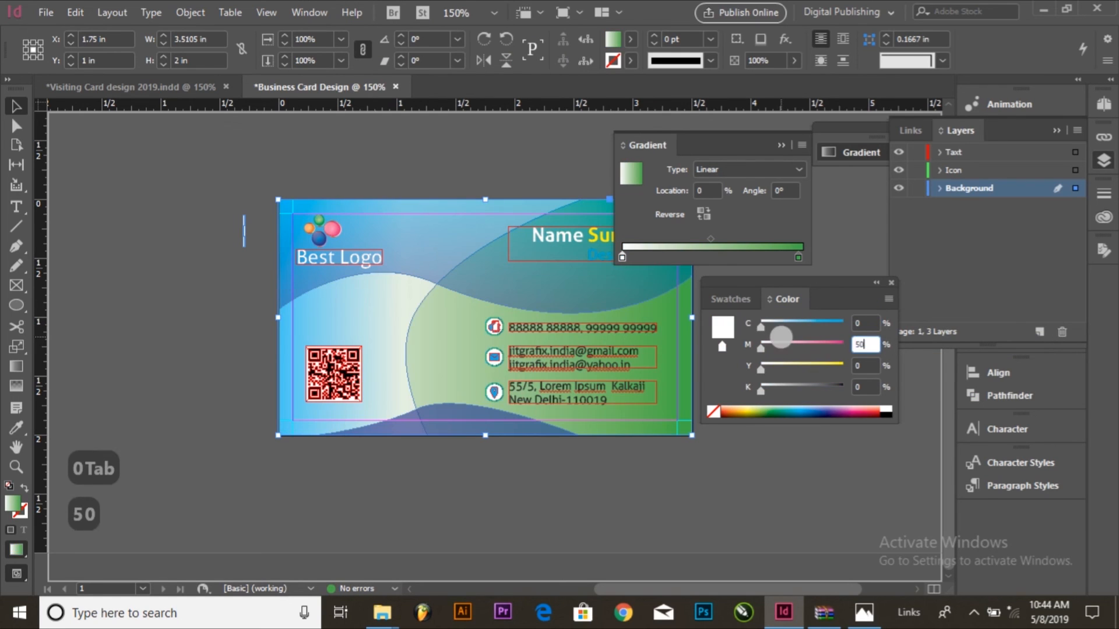
pyautogui.press('Tab')
pyautogui.write('20')
pyautogui.press('Tab')
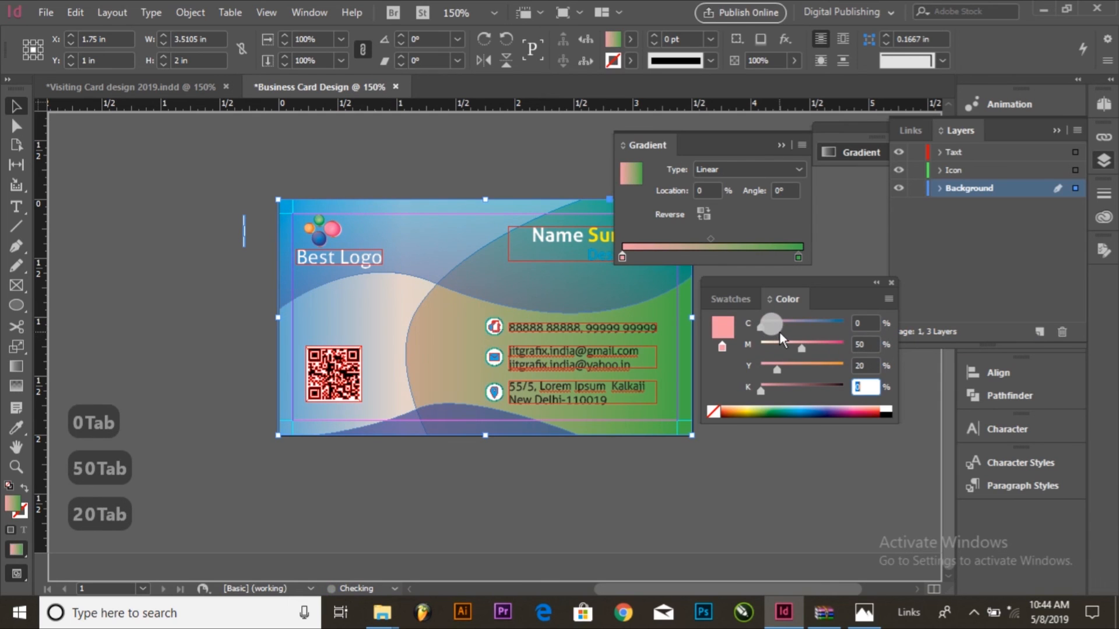
# Step: Change the gradient's start stop to C=40, M=0, Y=60
pyautogui.click(862, 323)
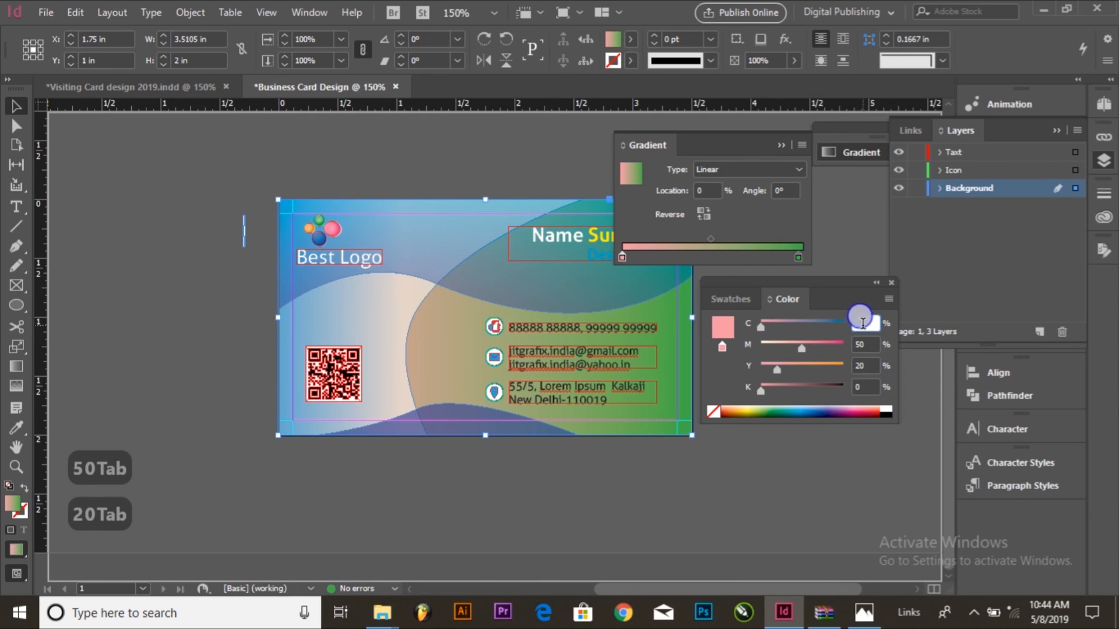
pyautogui.write('40')
pyautogui.press('Tab')
pyautogui.write('0')
pyautogui.press('Tab')
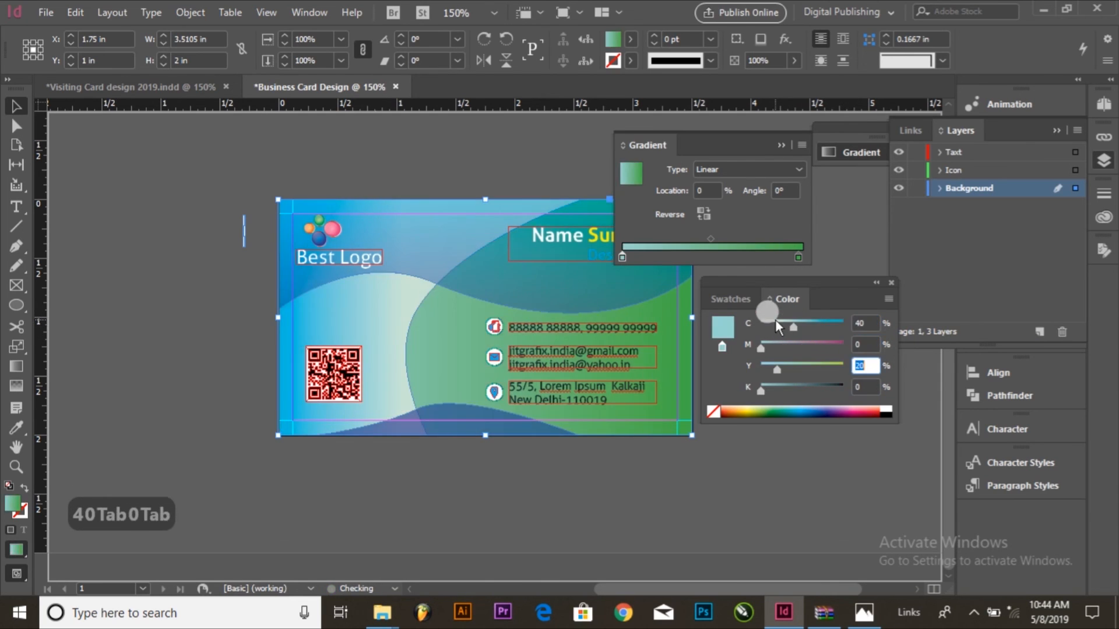
pyautogui.click(862, 323)
pyautogui.write('40')
pyautogui.press('Tab')
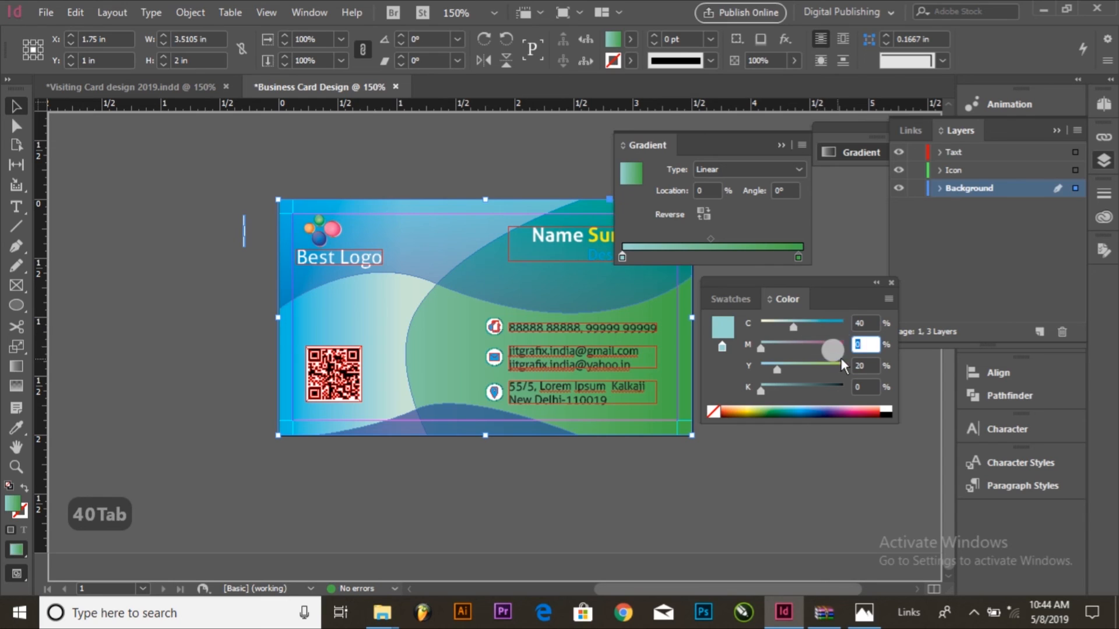
pyautogui.click(864, 365)
pyautogui.write('60')
pyautogui.press('Tab')
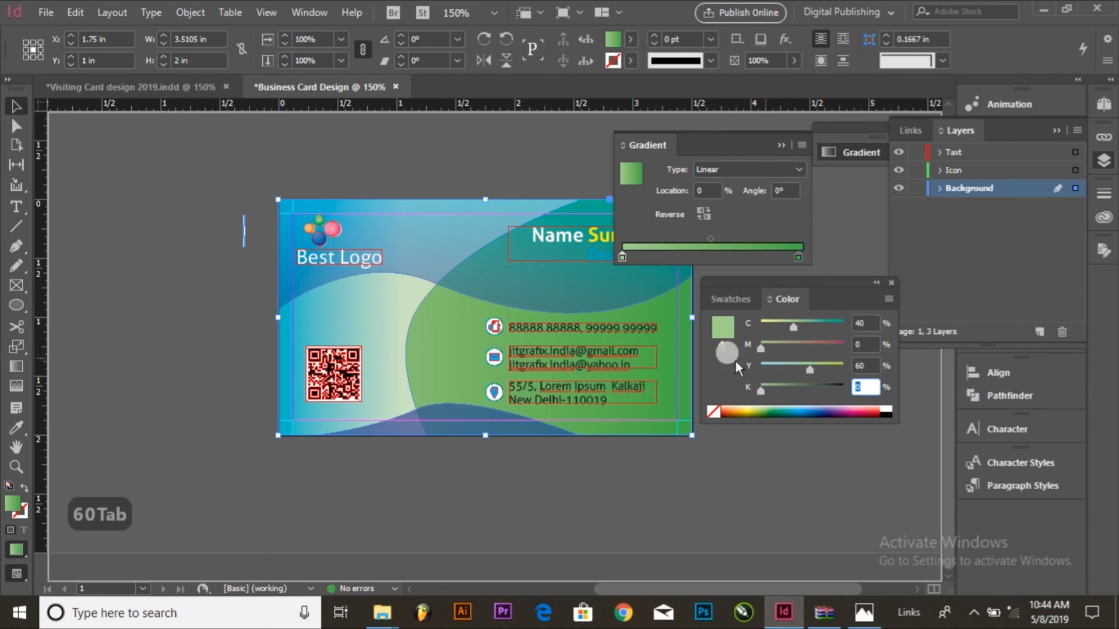
# Step: Move the Color and Gradient panels clear of the card and reselect the base rectangle
pyautogui.click(774, 499)
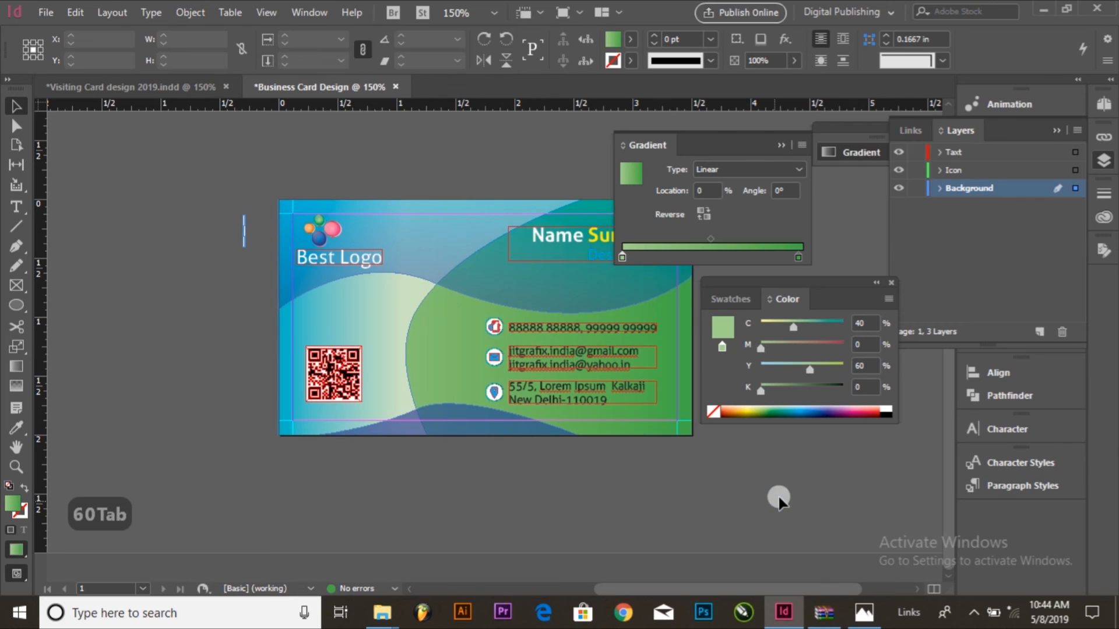
pyautogui.moveTo(852, 284); pyautogui.dragTo(1114, 312)
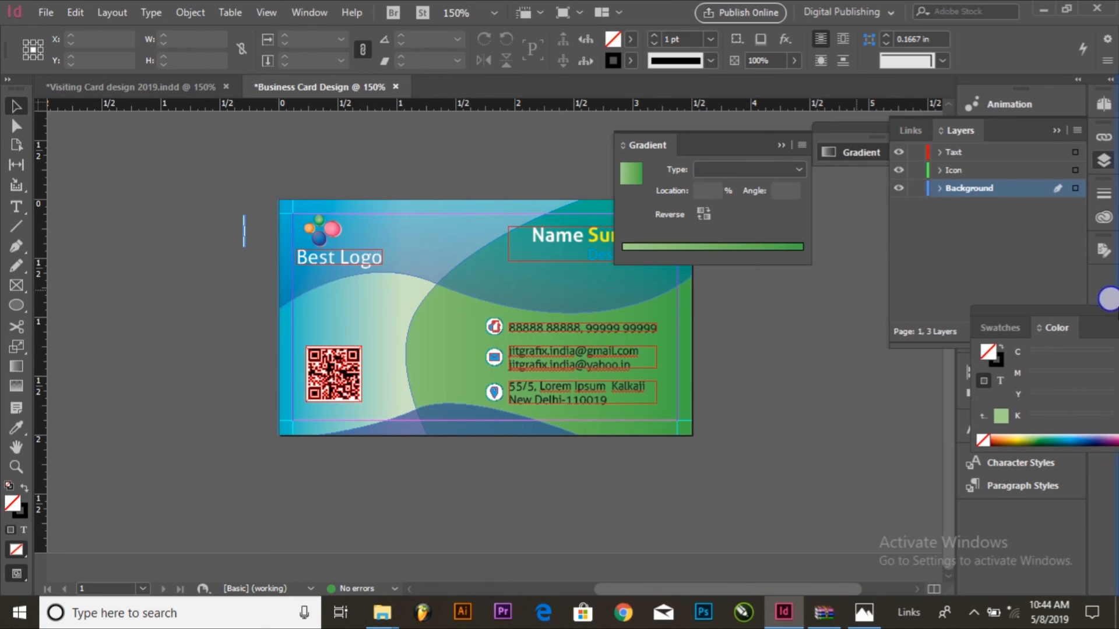
pyautogui.click(679, 306)
pyautogui.moveTo(729, 141); pyautogui.dragTo(905, 152)
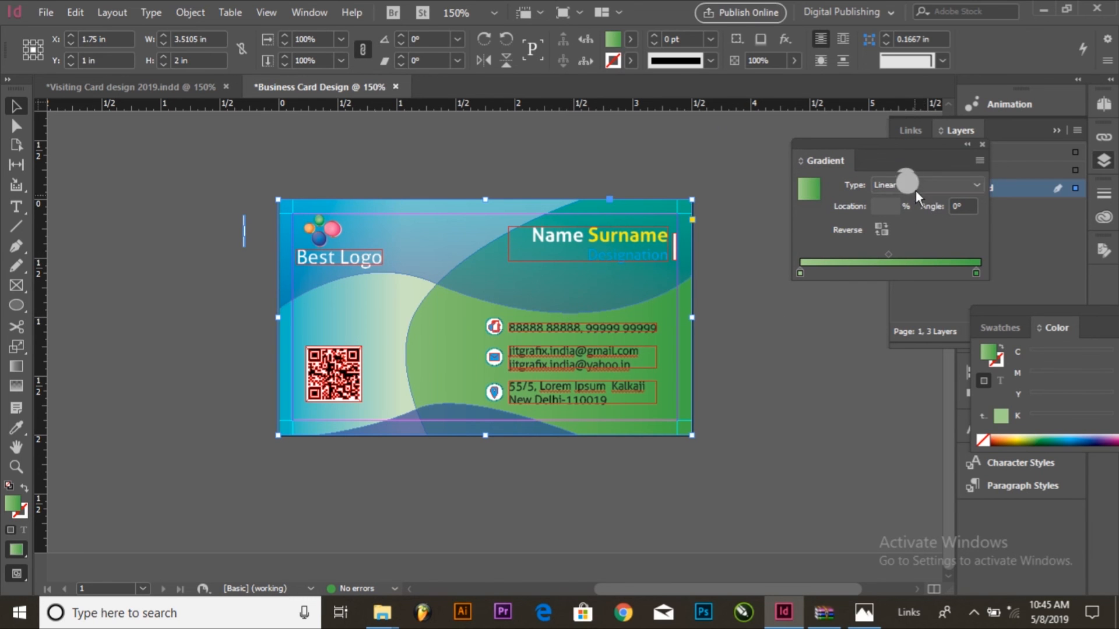